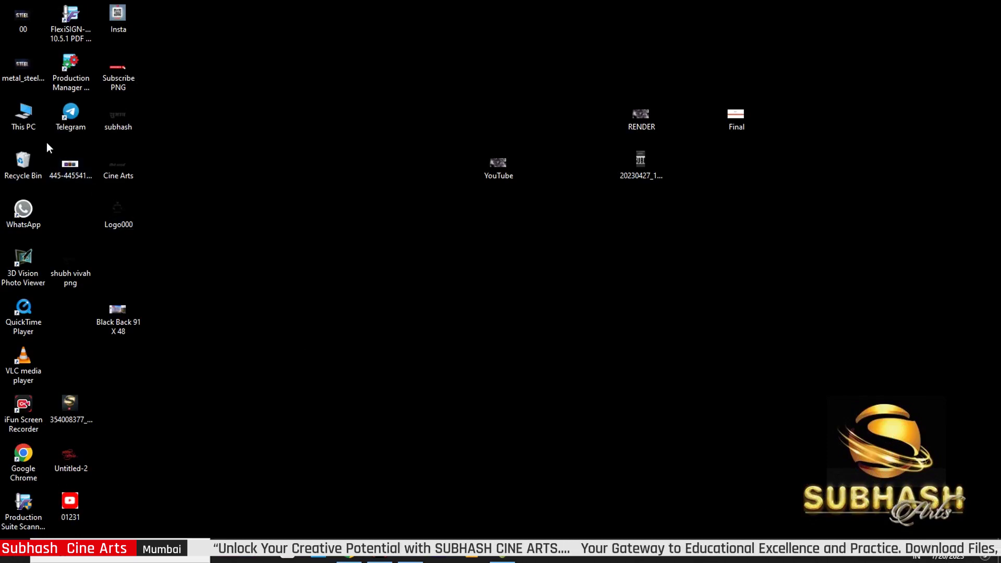
Step: Open File Explorer on This PC from the desktop icon
{"action": "double_click", "coordinate": [22, 114]}
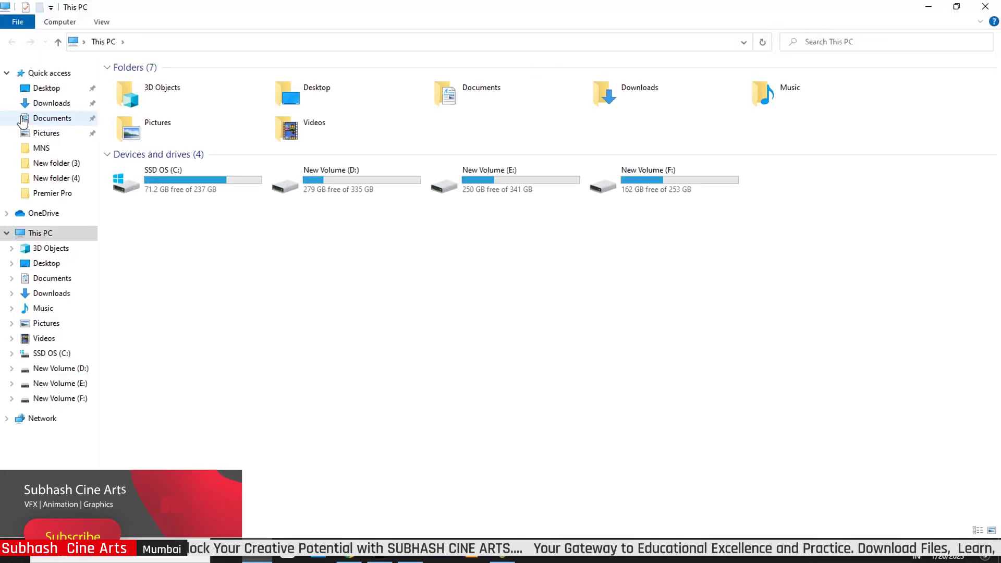
Step: Extract the password-protected 20-7-23 archive in Downloads, entering the archive password
{"action": "left_click", "coordinate": [58, 105]}
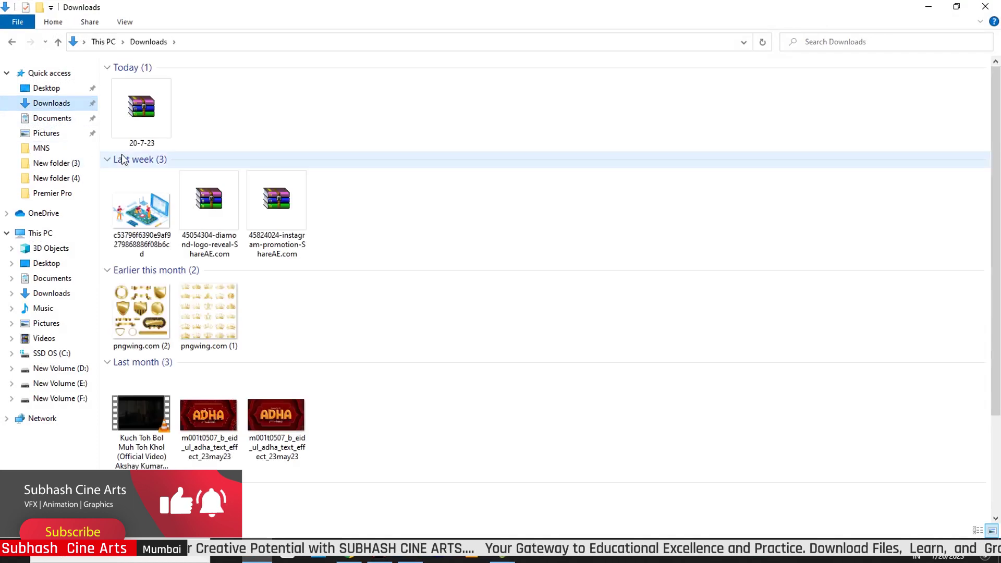
{"action": "left_click", "coordinate": [160, 115]}
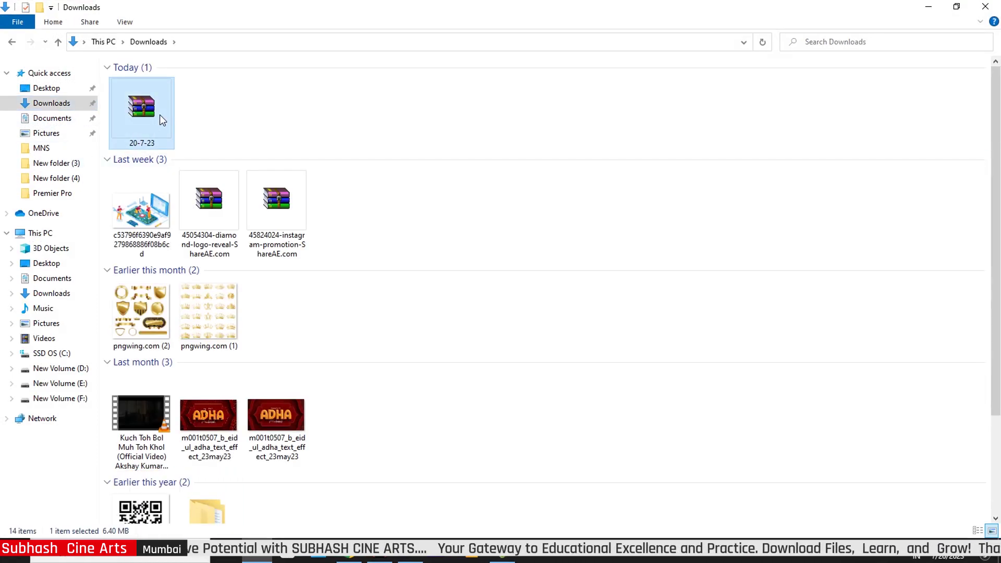
{"action": "right_click", "coordinate": [160, 115]}
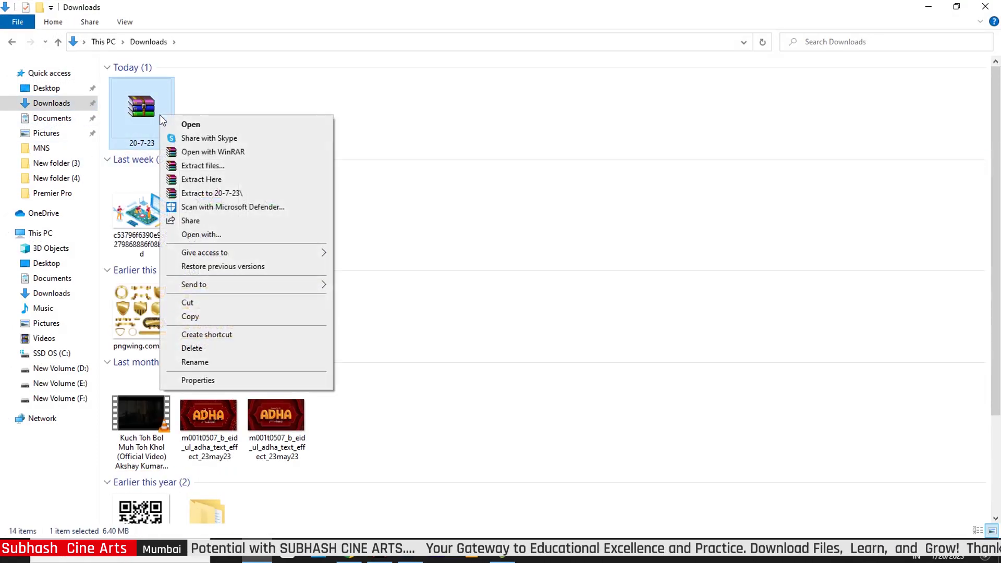
{"action": "left_click", "coordinate": [212, 179]}
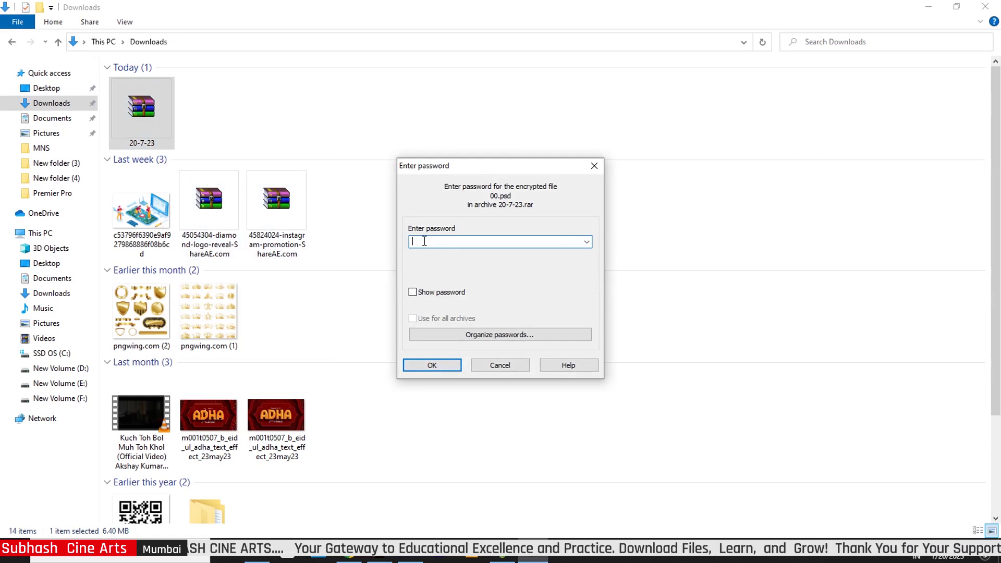
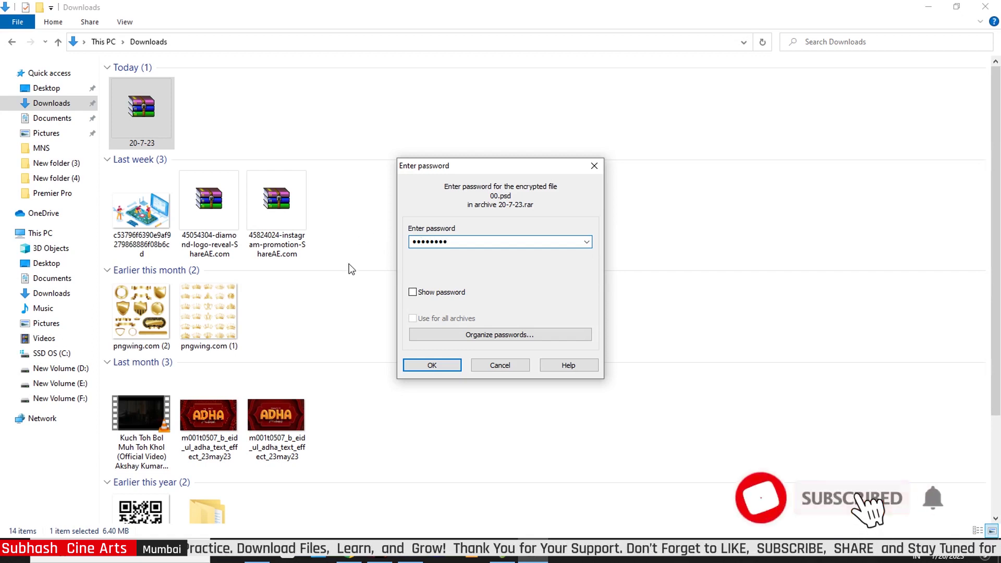
{"action": "key", "text": "ctrl+a"}
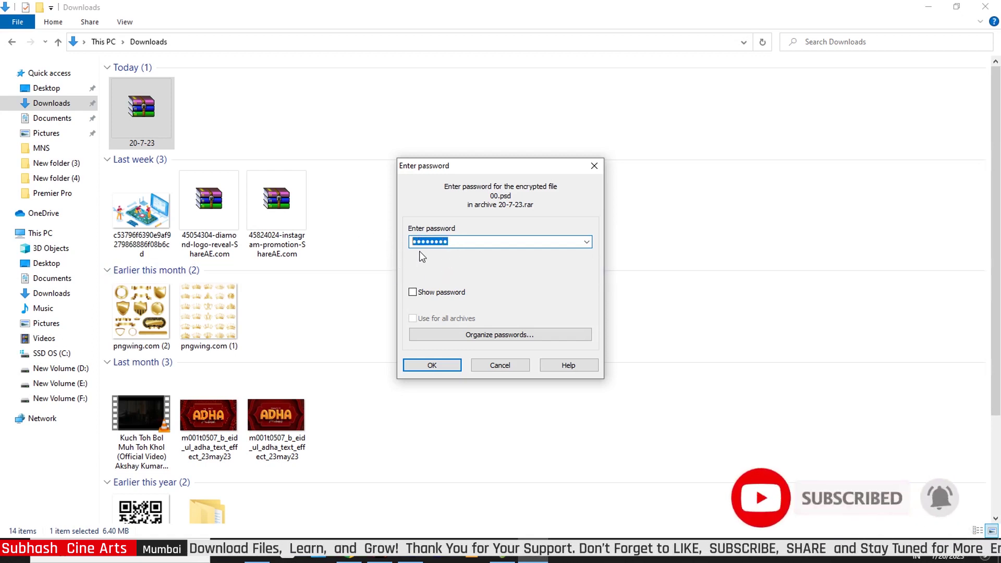
{"action": "left_click", "coordinate": [433, 365]}
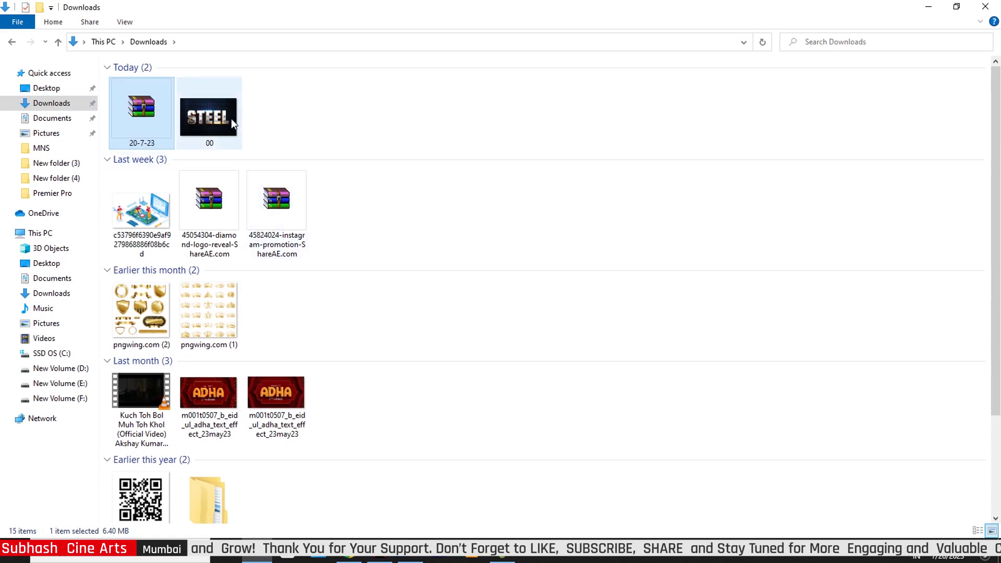
Step: Open the extracted 00.psd in Photoshop and fit the whole canvas on screen
{"action": "left_click", "coordinate": [230, 119]}
{"action": "mouse_move", "coordinate": [224, 118]}
{"action": "left_mouse_down"}
{"action": "mouse_move", "coordinate": [414, 560]}
{"action": "mouse_move", "coordinate": [496, 315]}
{"action": "left_mouse_up"}
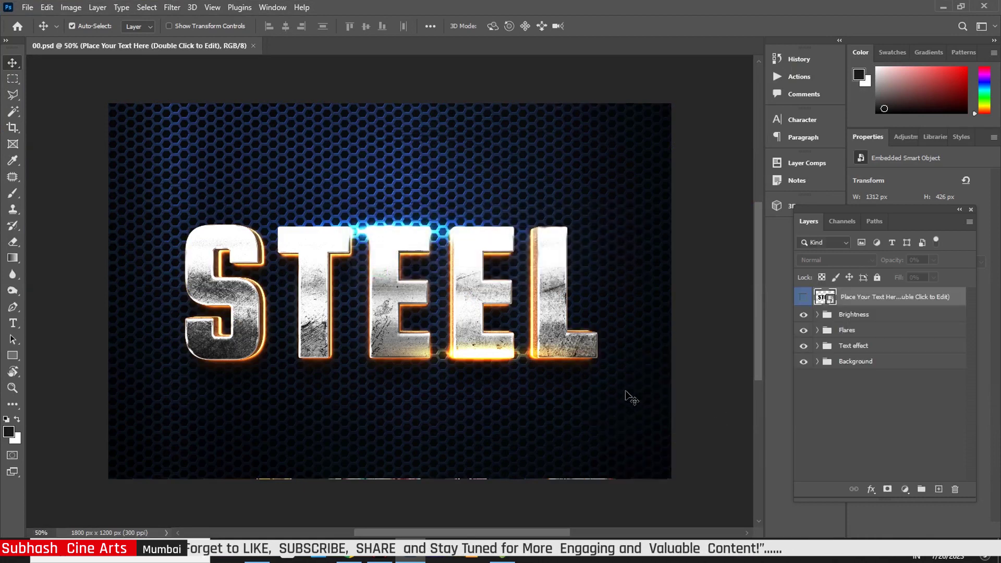
{"action": "key", "text": "ctrl+0"}
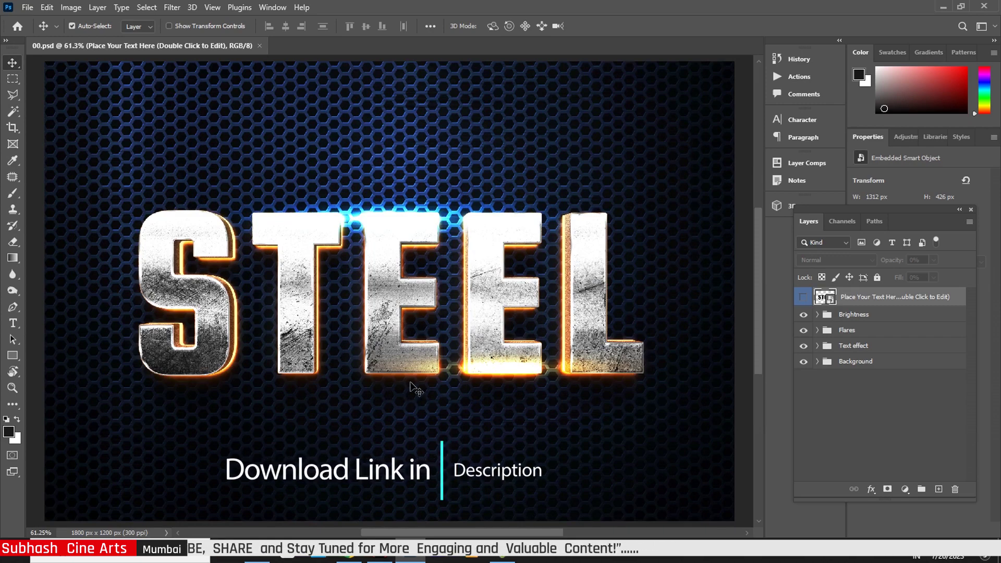
Step: Open the text smart object and retype its text as STEEL
{"action": "double_click", "coordinate": [828, 297]}
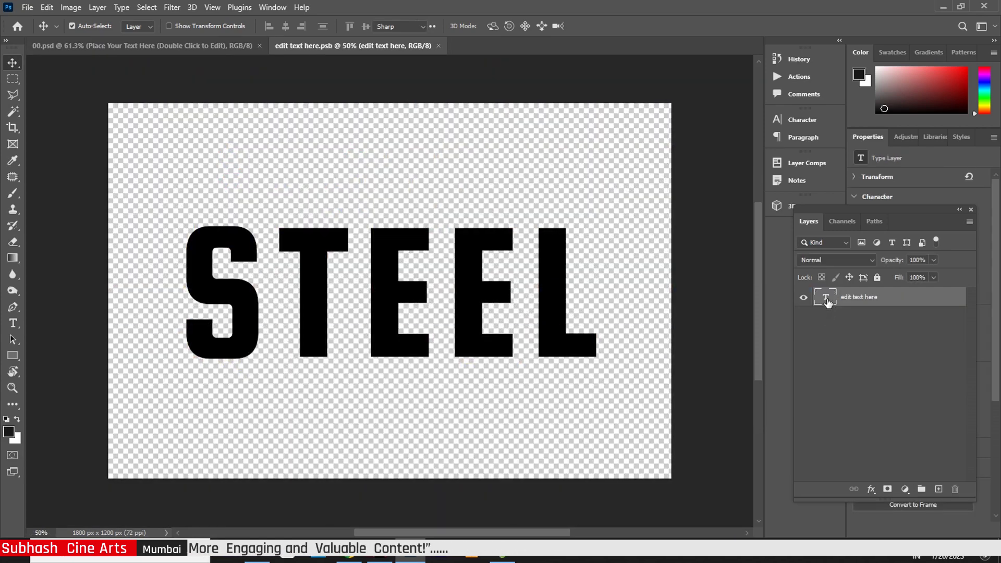
{"action": "double_click", "coordinate": [828, 301]}
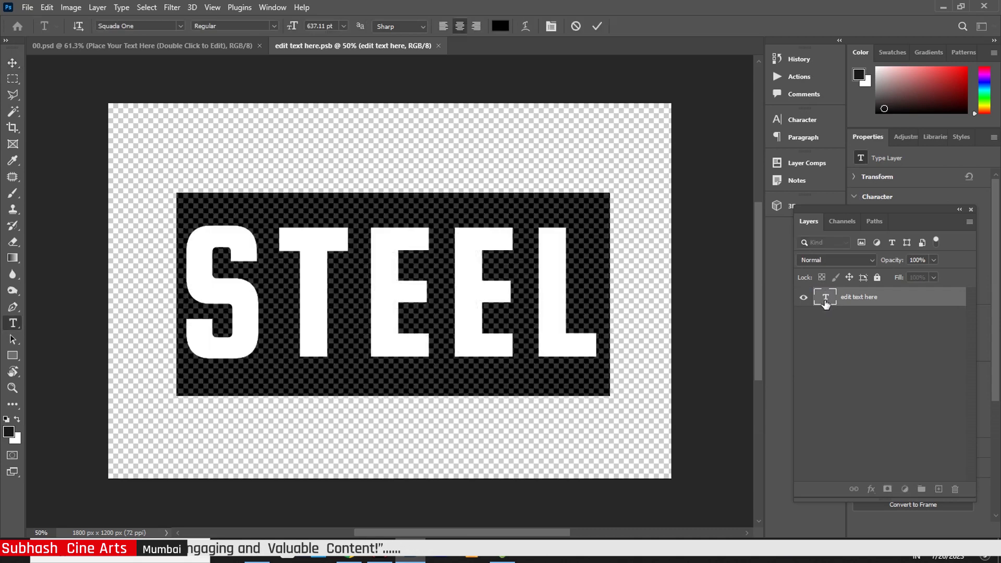
{"action": "type", "text": "S"}
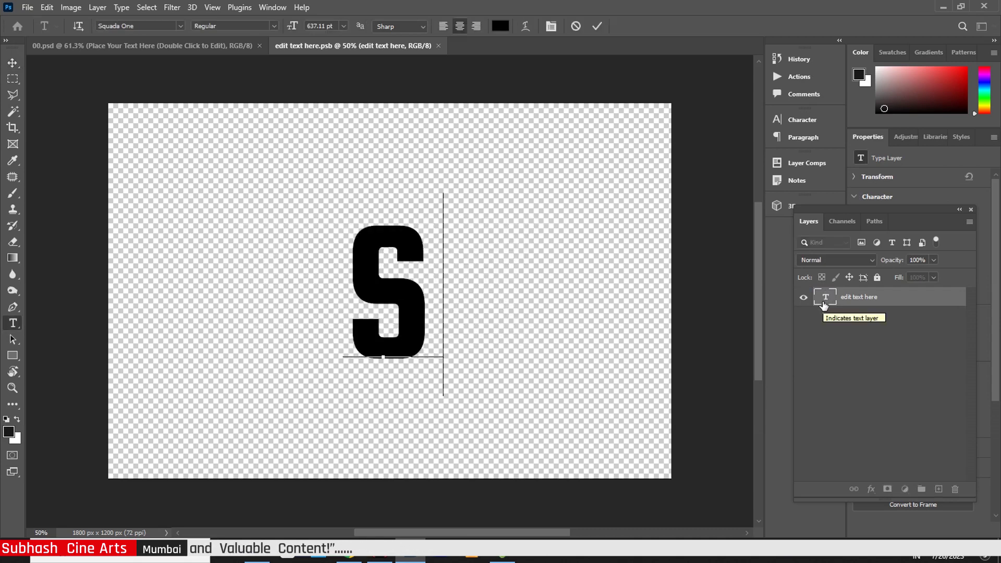
{"action": "type", "text": "T"}
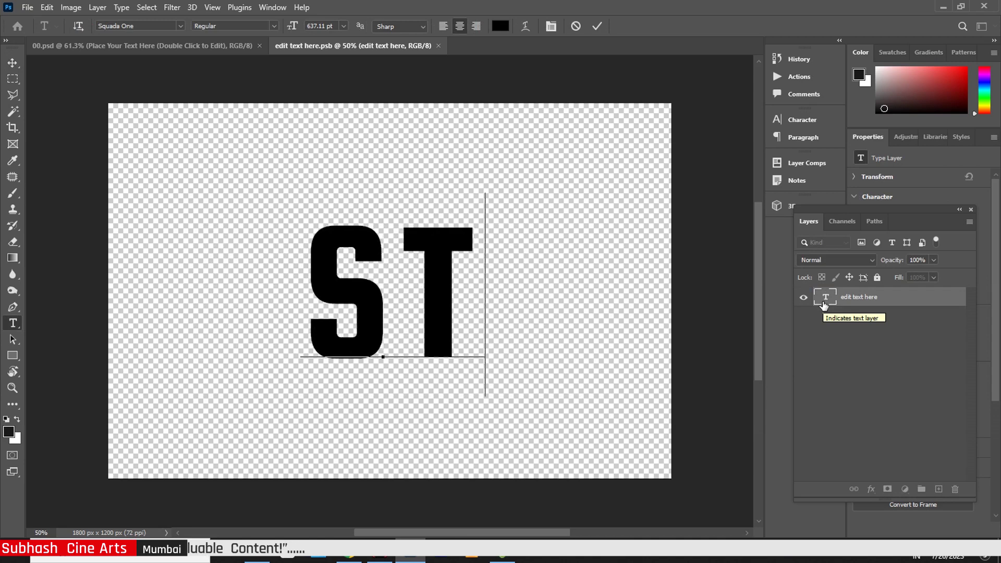
{"action": "type", "text": "EE"}
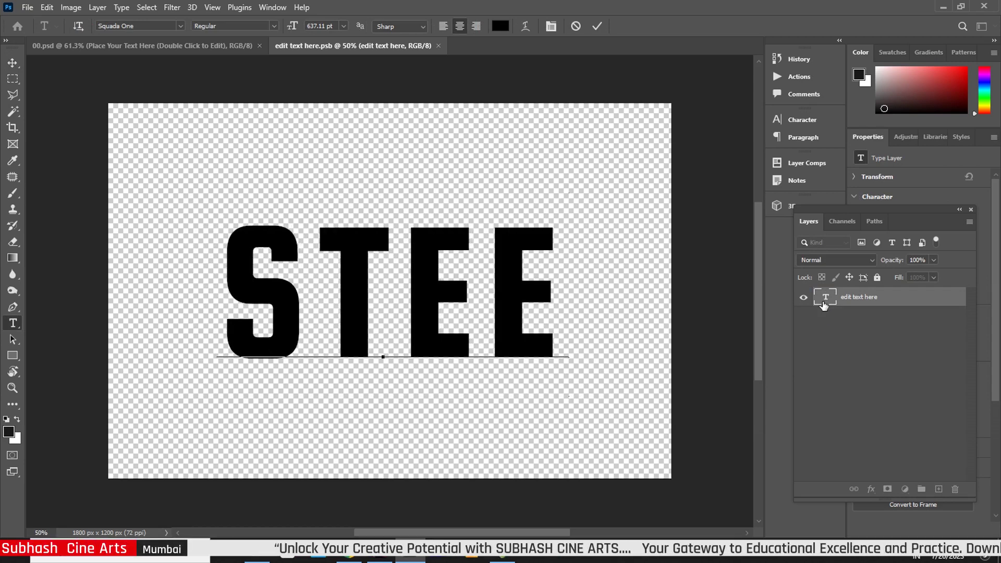
{"action": "type", "text": "I"}
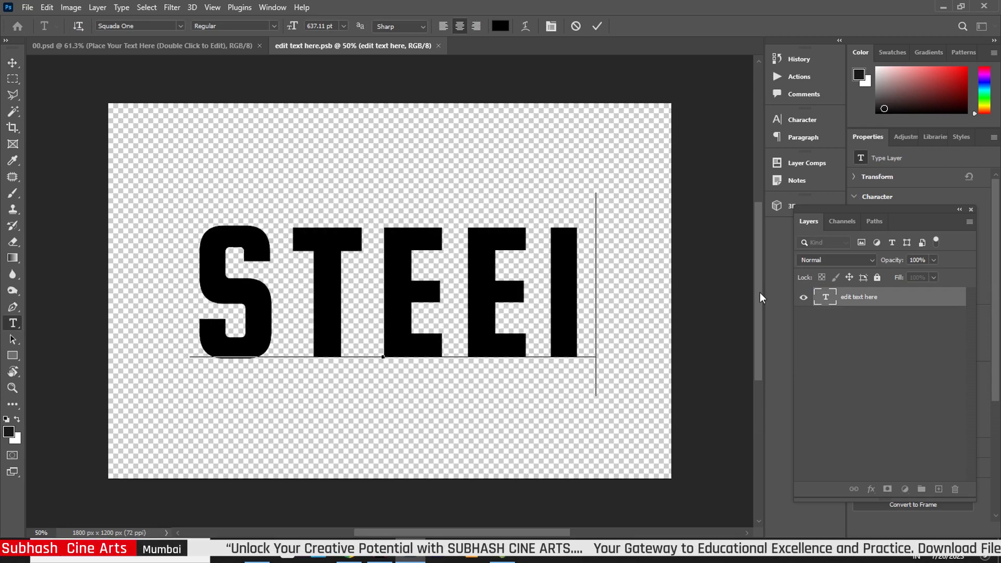
{"action": "key", "text": "BackSpace"}
{"action": "type", "text": "L"}
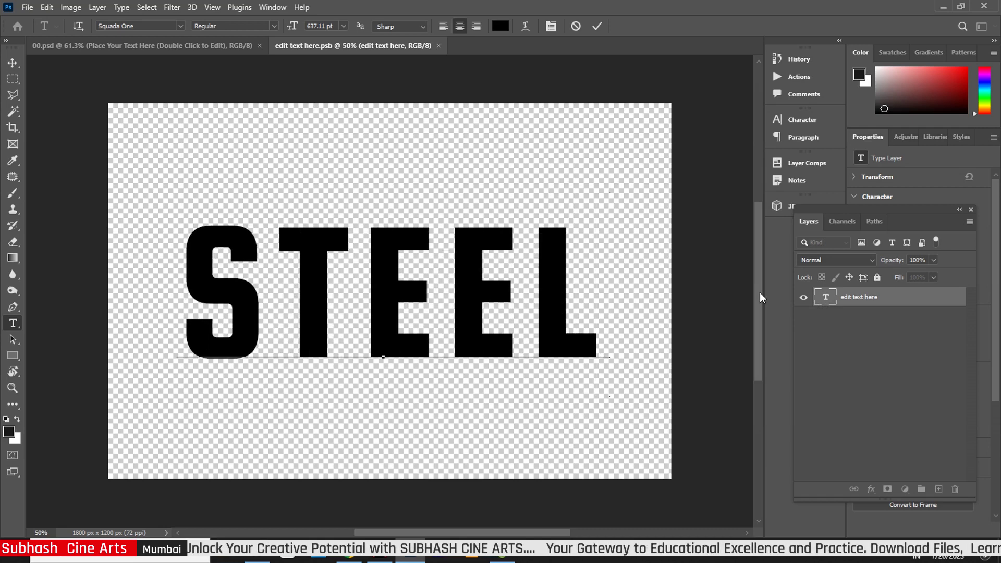
Step: Commit the STEEL text and nudge it slightly upward
{"action": "left_click", "coordinate": [12, 63]}
{"action": "left_click_drag", "start_coordinate": [404, 300], "coordinate": [406, 295]}
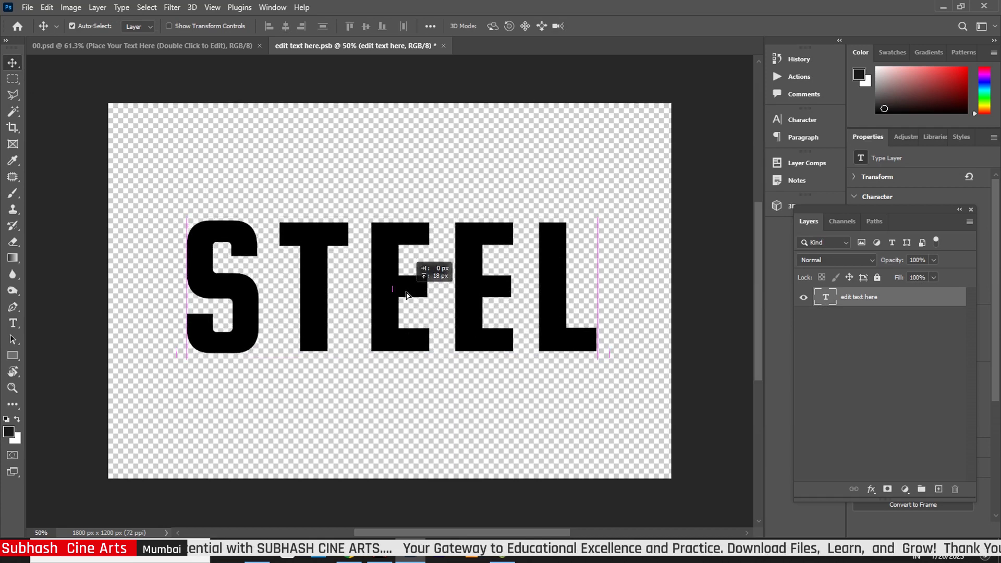
{"action": "left_click_drag", "start_coordinate": [406, 295], "coordinate": [406, 295]}
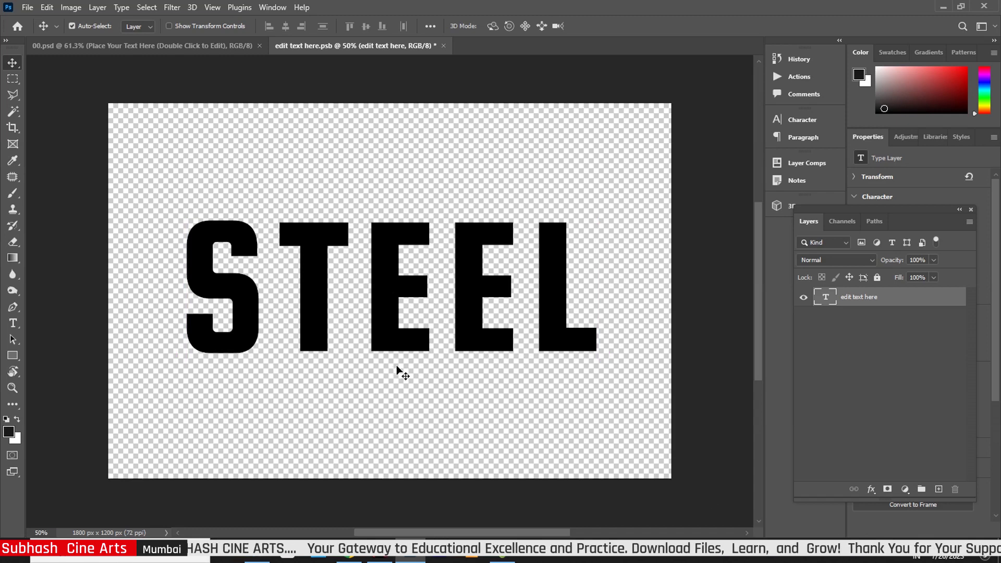
{"action": "left_click", "coordinate": [13, 323]}
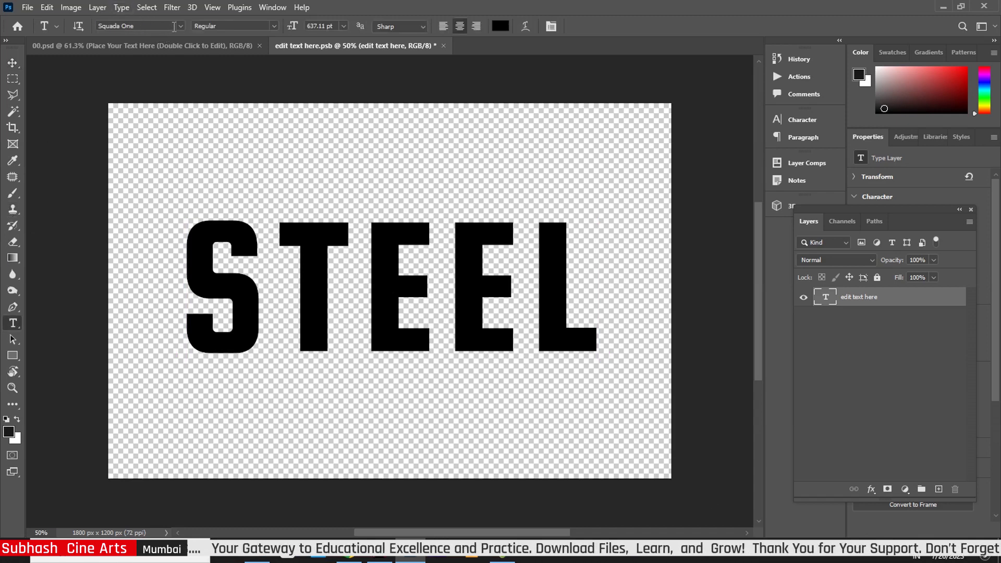
Step: Set the STEEL text font to Swis721 Blk BT Black and commit it
{"action": "left_click", "coordinate": [178, 26]}
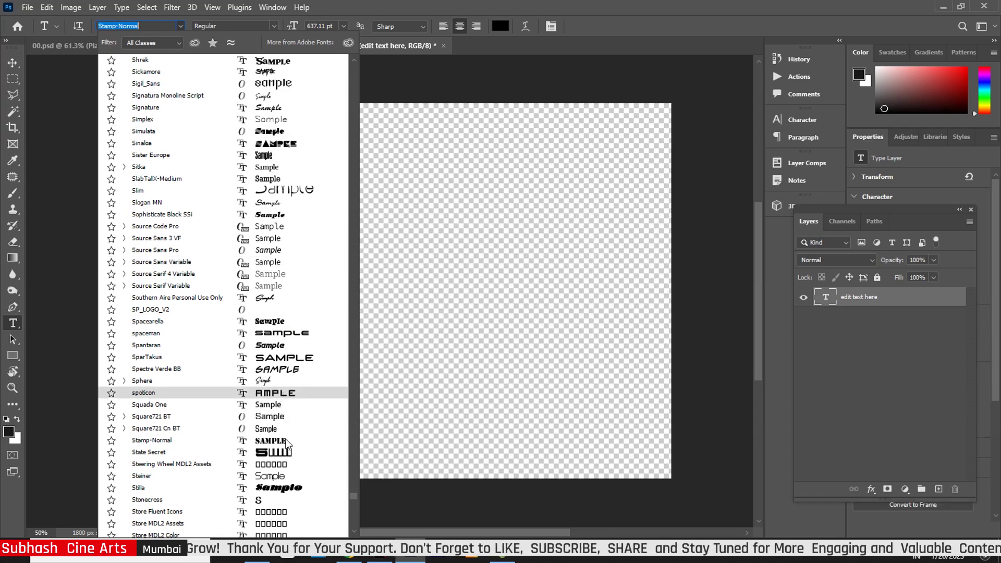
{"action": "scroll", "coordinate": [287, 442], "scroll_direction": "down", "scroll_amount": 2}
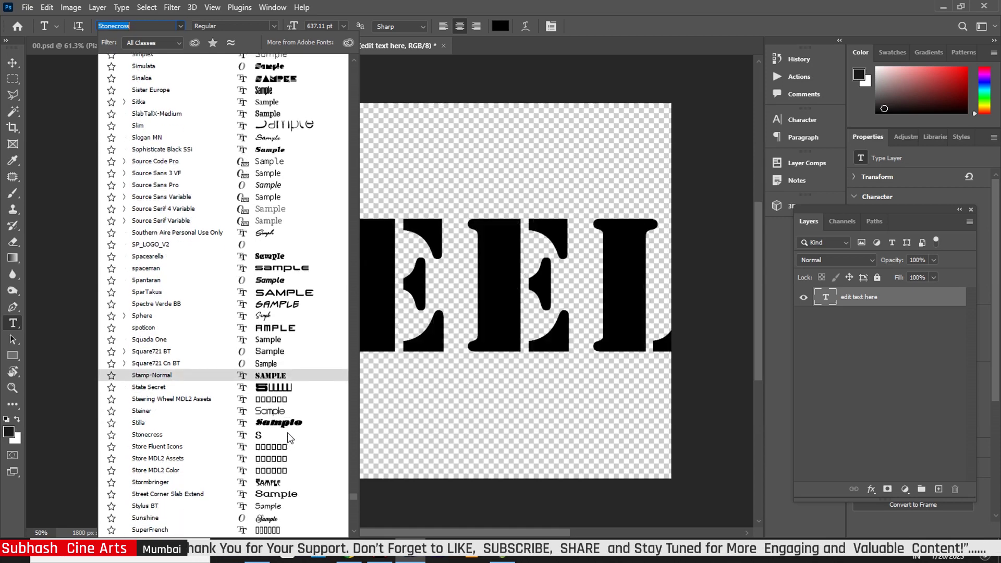
{"action": "scroll", "coordinate": [287, 433], "scroll_direction": "down", "scroll_amount": 5}
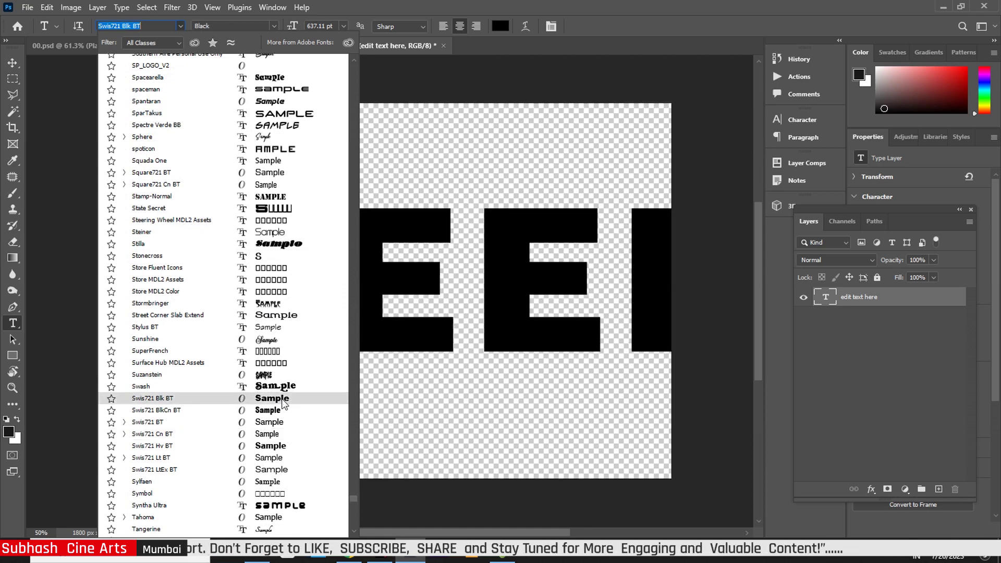
{"action": "left_click", "coordinate": [282, 399]}
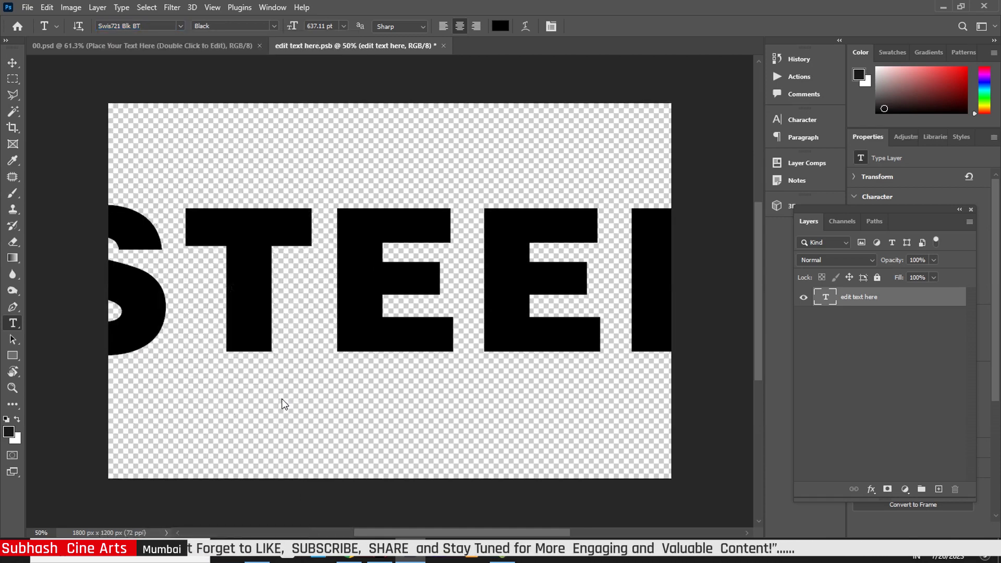
{"action": "left_click", "coordinate": [14, 63]}
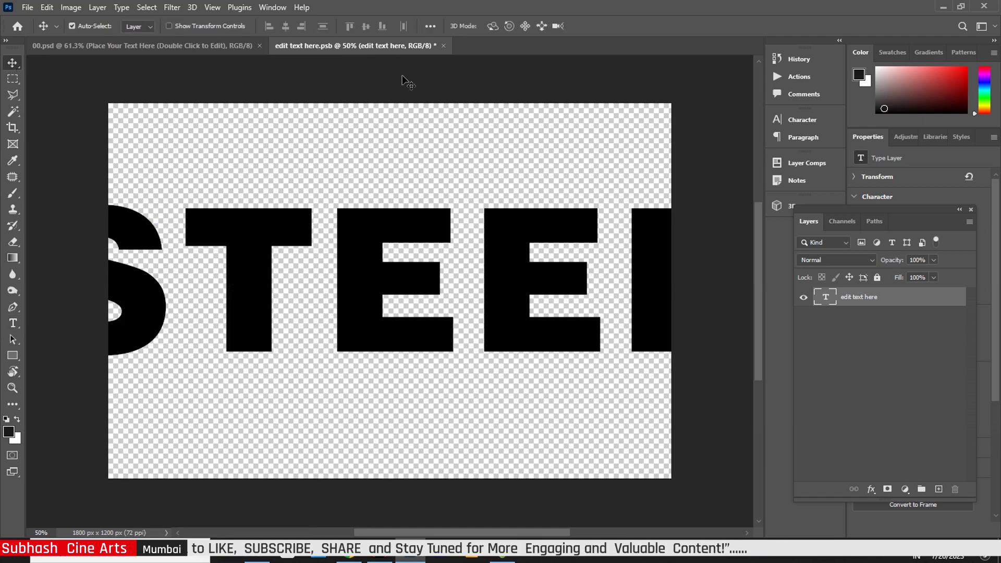
Step: Free-transform the STEEL text to about 66% scale, centred on the canvas
{"action": "key", "text": "ctrl+t"}
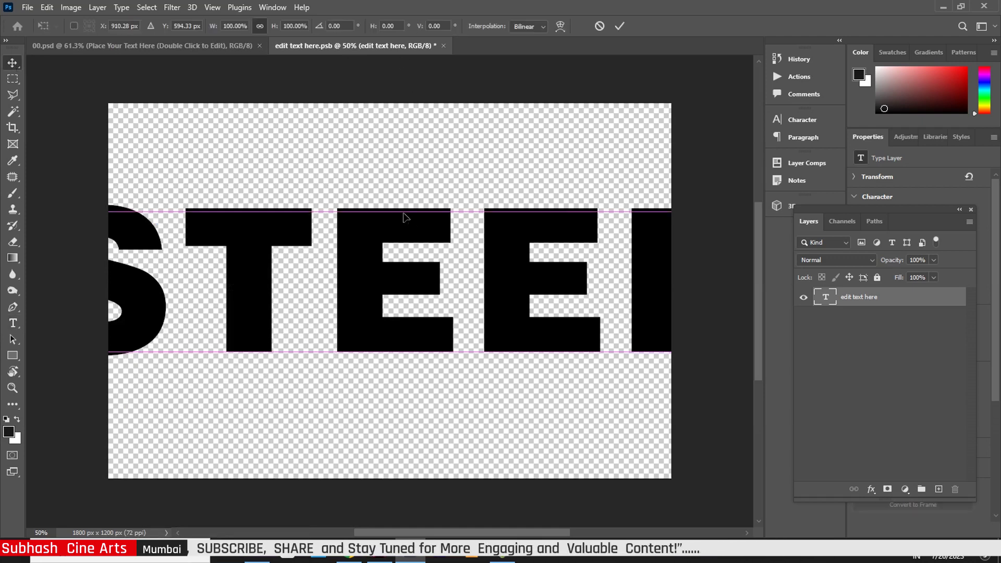
{"action": "left_click_drag", "start_coordinate": [32, 399], "coordinate": [332, 307]}
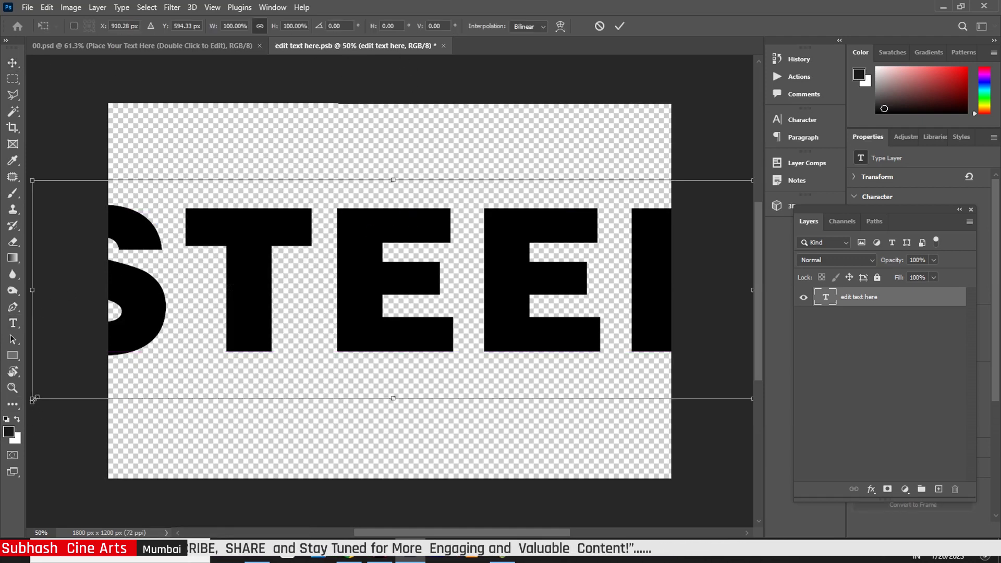
{"action": "left_click_drag", "start_coordinate": [522, 275], "coordinate": [401, 308]}
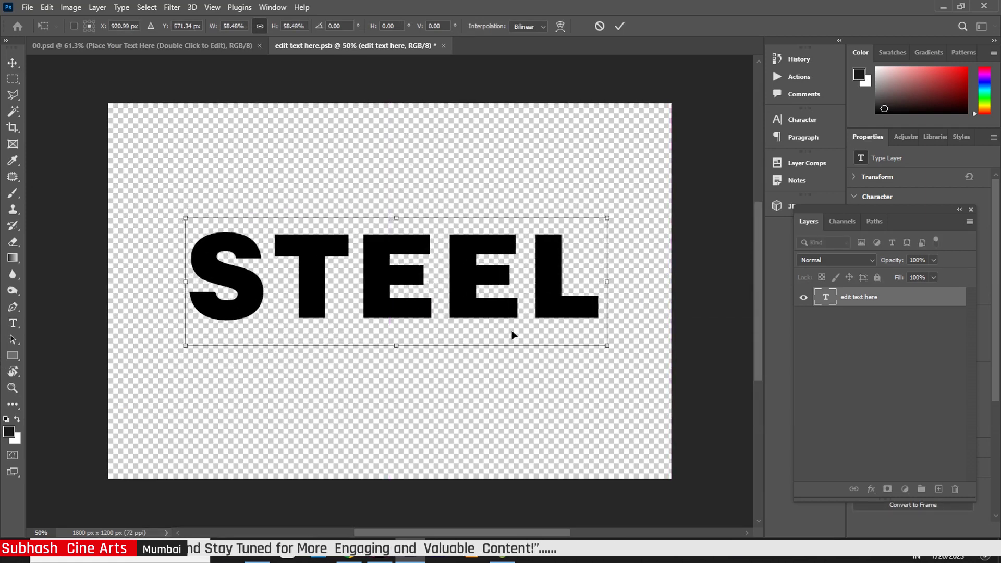
{"action": "left_click_drag", "start_coordinate": [608, 348], "coordinate": [636, 355]}
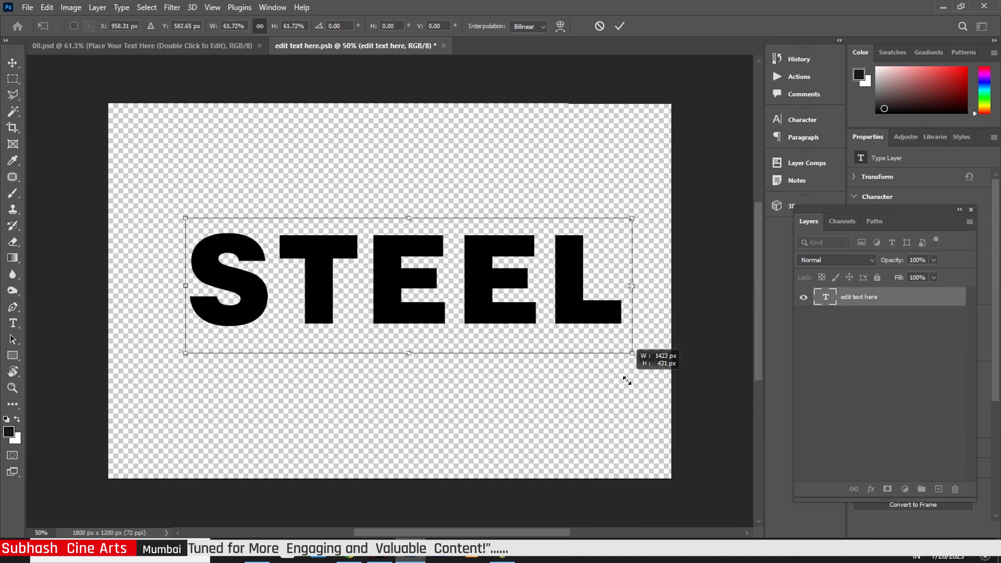
{"action": "left_click_drag", "start_coordinate": [187, 217], "coordinate": [163, 211]}
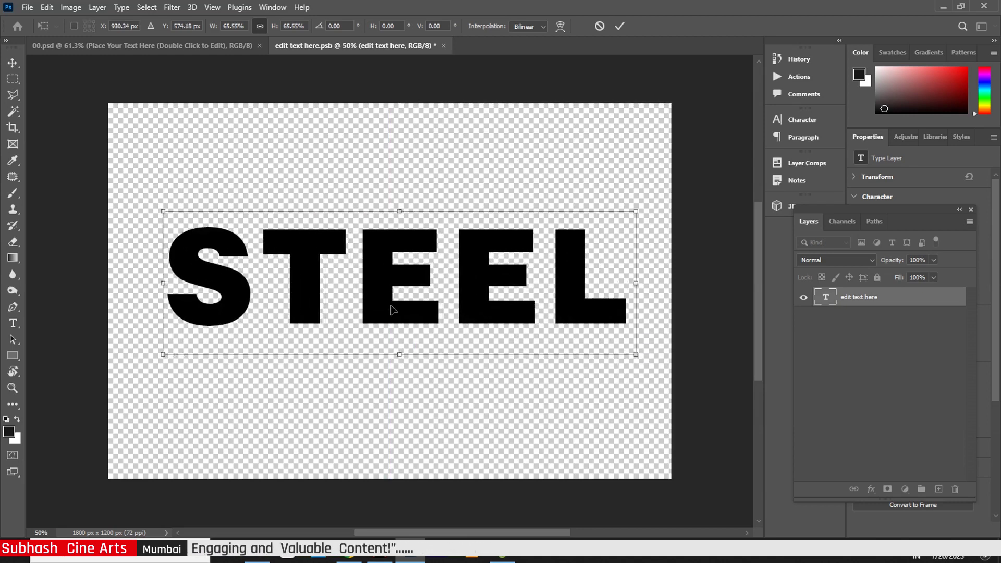
{"action": "left_click_drag", "start_coordinate": [391, 309], "coordinate": [390, 316]}
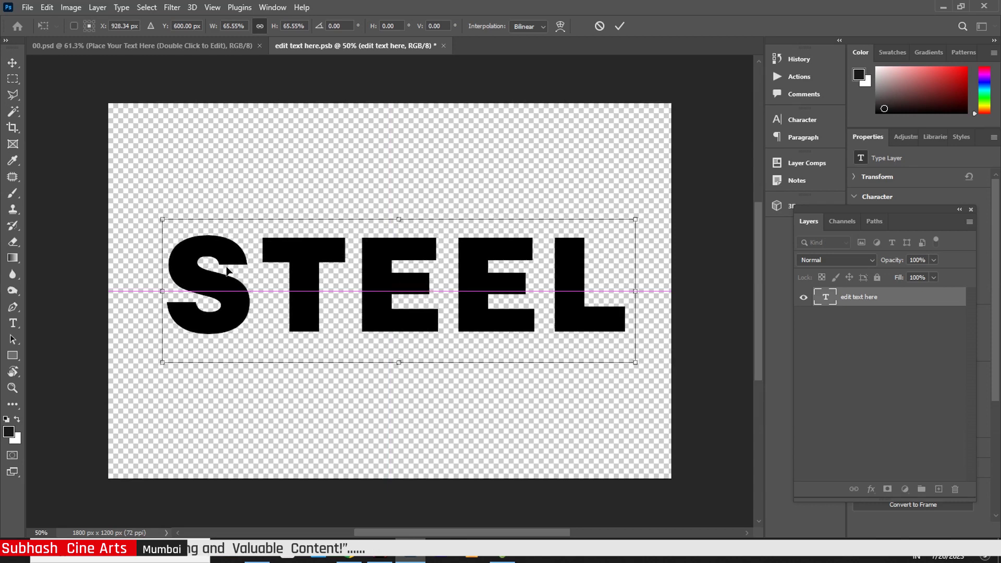
Step: Apply the transform and save and close edit text here.psb
{"action": "left_click", "coordinate": [13, 62]}
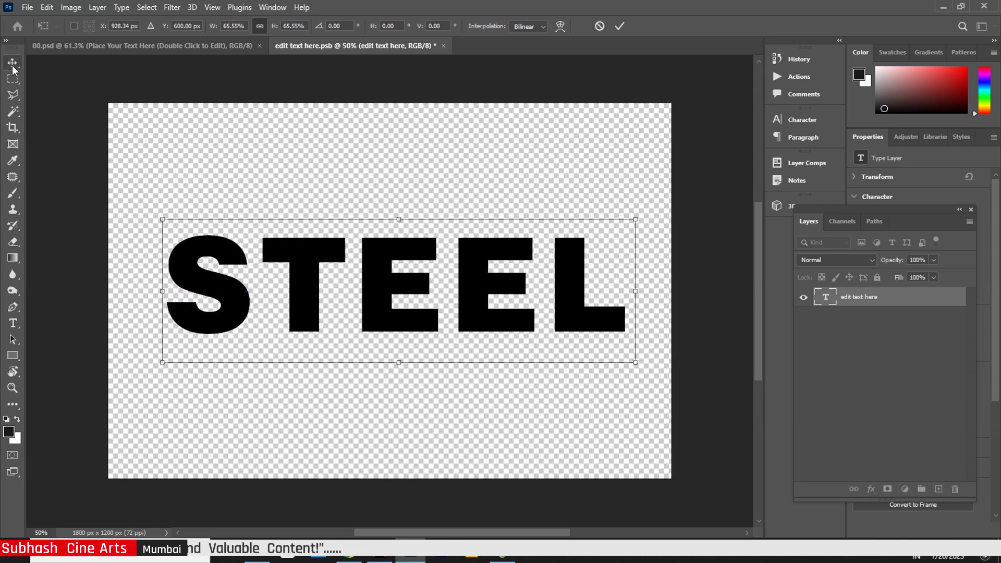
{"action": "left_click", "coordinate": [441, 46]}
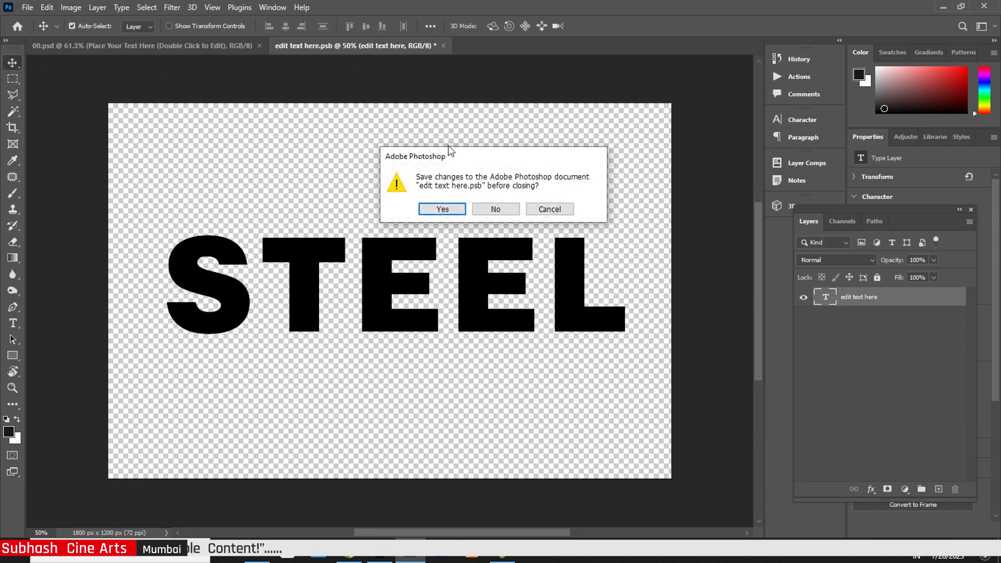
{"action": "left_click", "coordinate": [452, 210]}
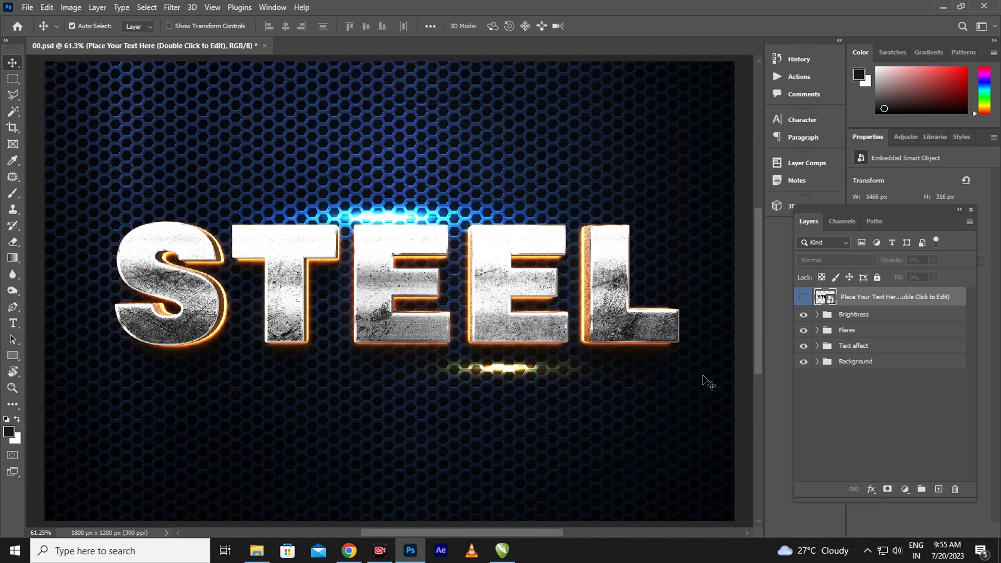
Step: Move flare layer 2's glow up onto the base of the STEEL letters
{"action": "left_click", "coordinate": [498, 372]}
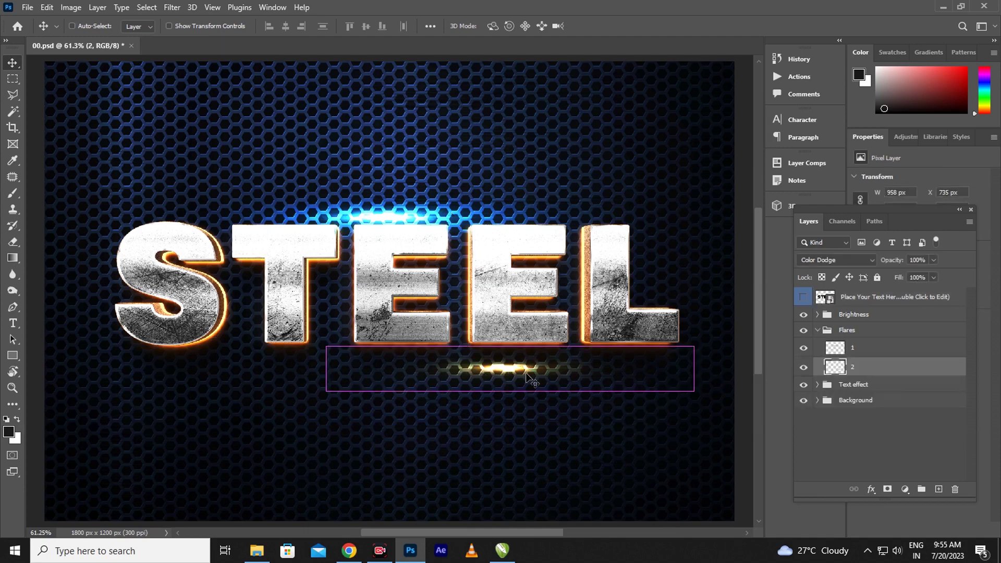
{"action": "key", "text": "ctrl+t"}
{"action": "left_click_drag", "start_coordinate": [526, 375], "coordinate": [522, 353]}
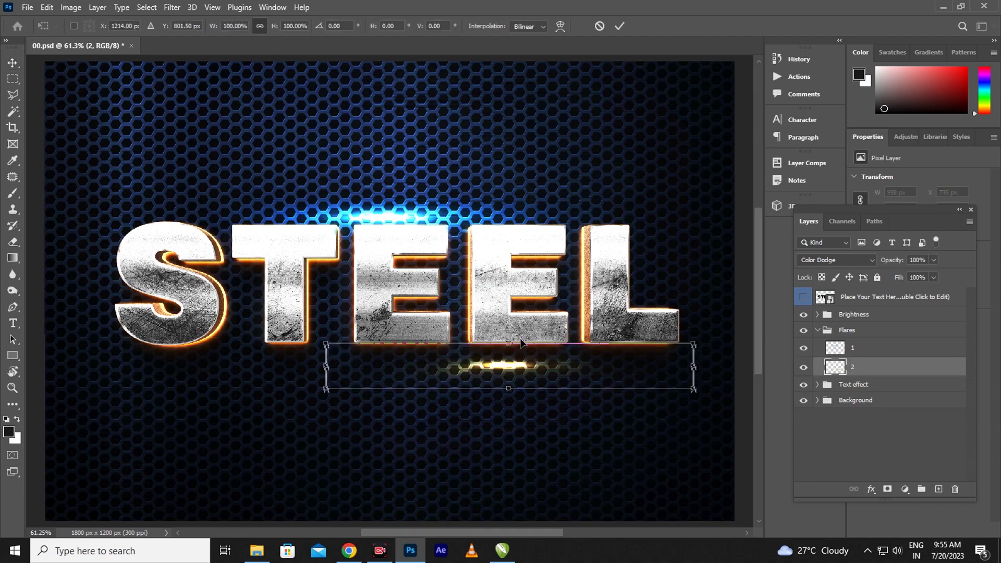
{"action": "left_click_drag", "start_coordinate": [525, 375], "coordinate": [515, 346]}
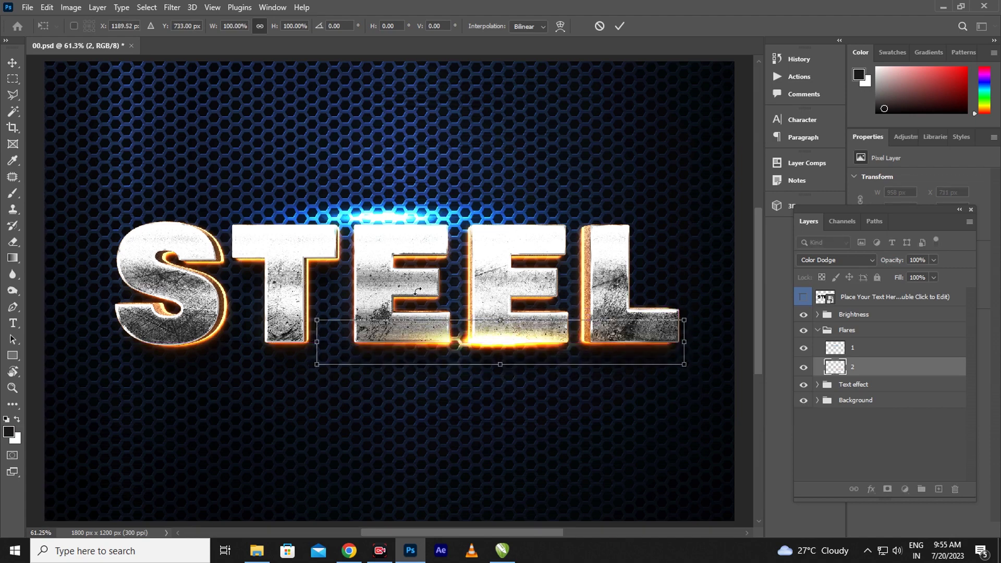
{"action": "left_click", "coordinate": [12, 63]}
Step: Shift the upper blue flare (layer 1) to the left
{"action": "left_click", "coordinate": [380, 221]}
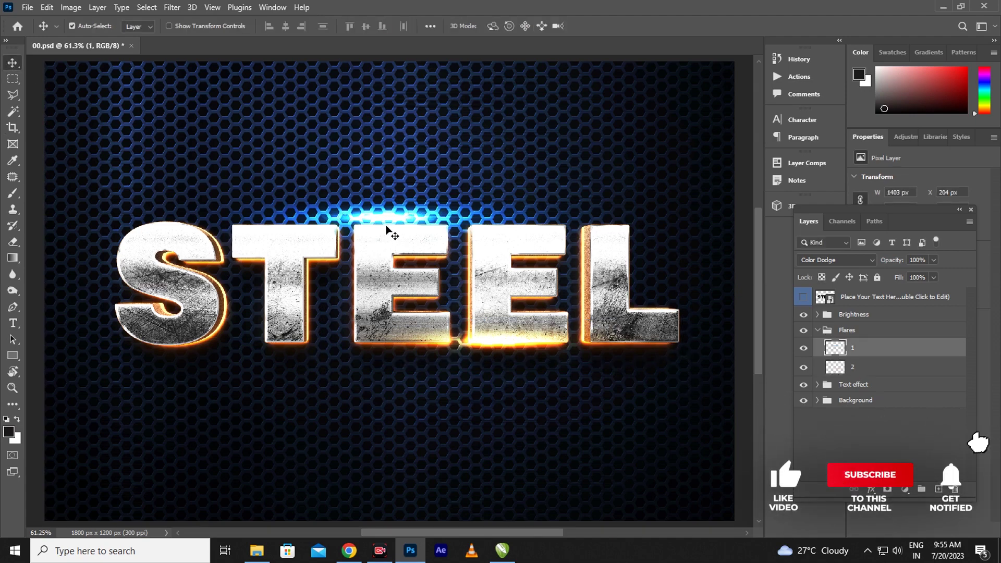
{"action": "key", "text": "ctrl"}
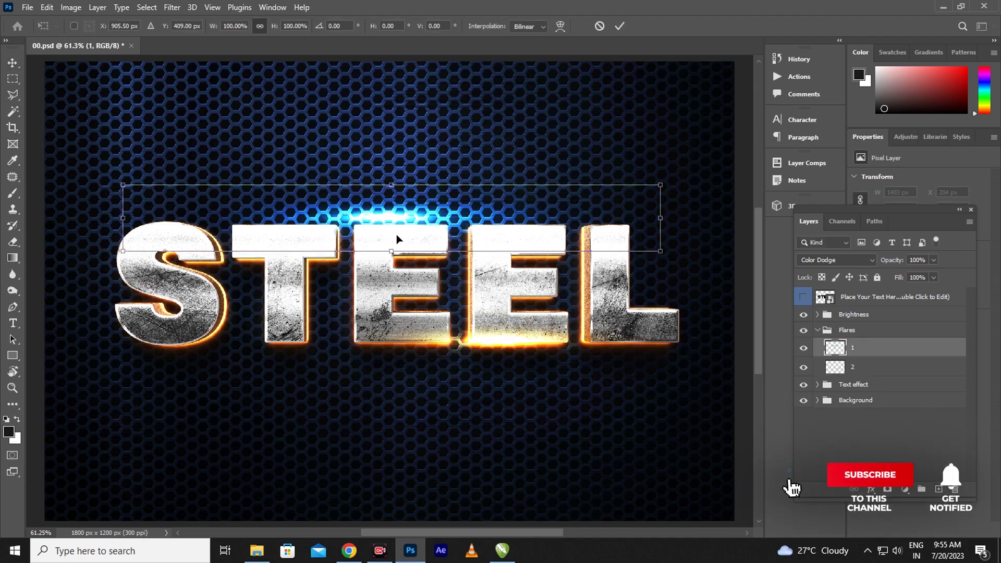
{"action": "key", "text": "ctrl+t"}
{"action": "left_click_drag", "start_coordinate": [397, 235], "coordinate": [306, 242]}
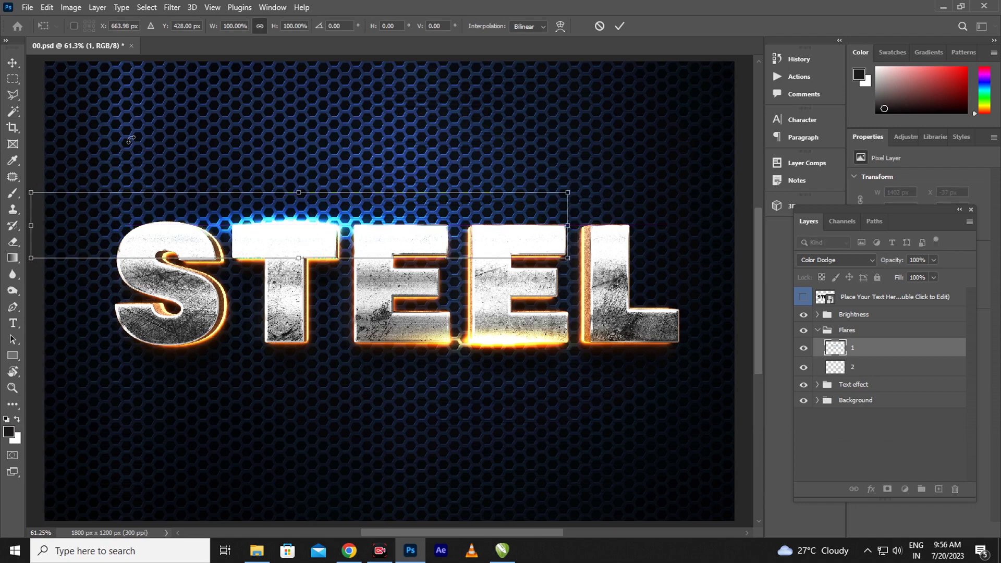
{"action": "left_click", "coordinate": [18, 62]}
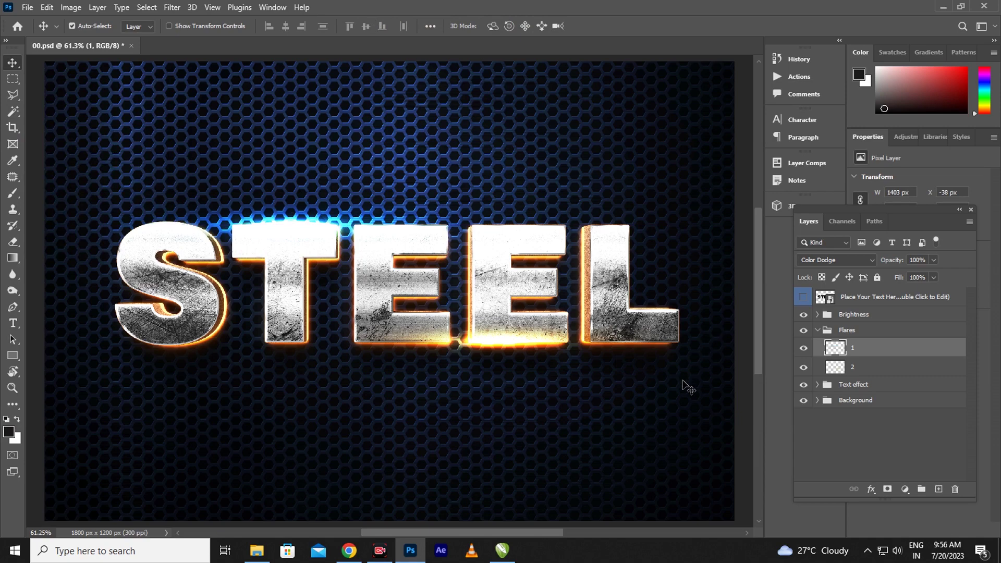
Step: Expand the Brightness and Text effect groups and select the top Surface layer
{"action": "left_click", "coordinate": [818, 330]}
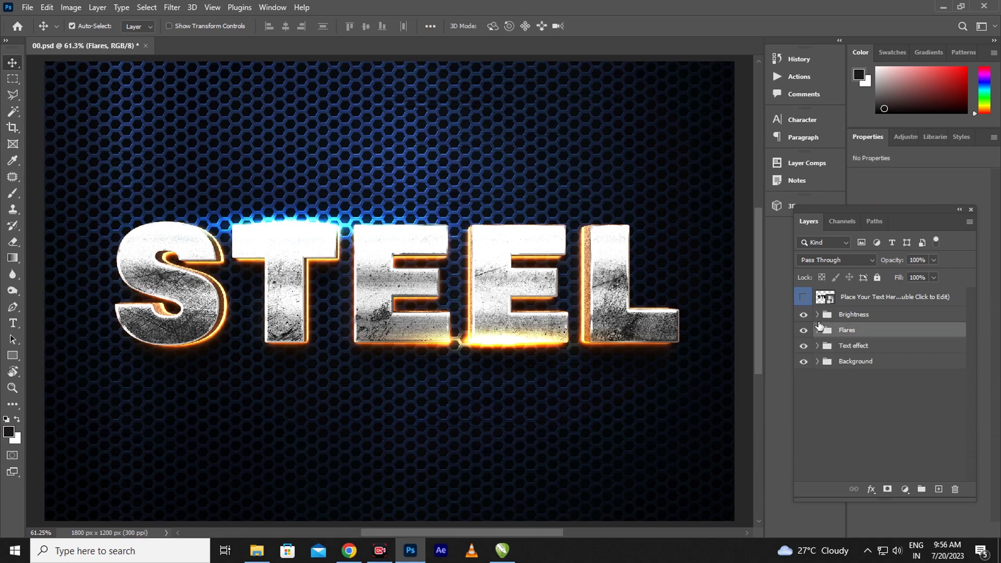
{"action": "left_click", "coordinate": [818, 315]}
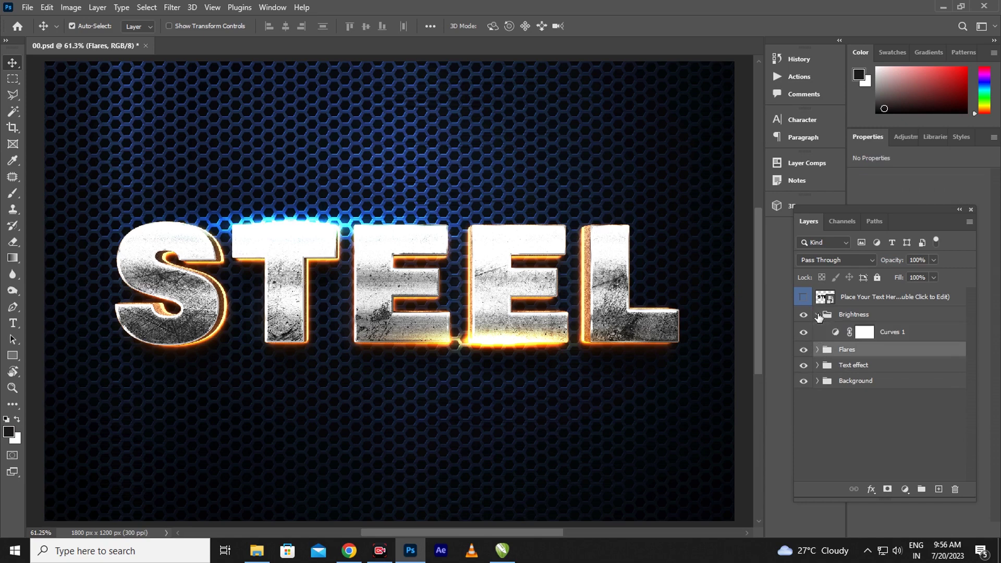
{"action": "left_click", "coordinate": [817, 350]}
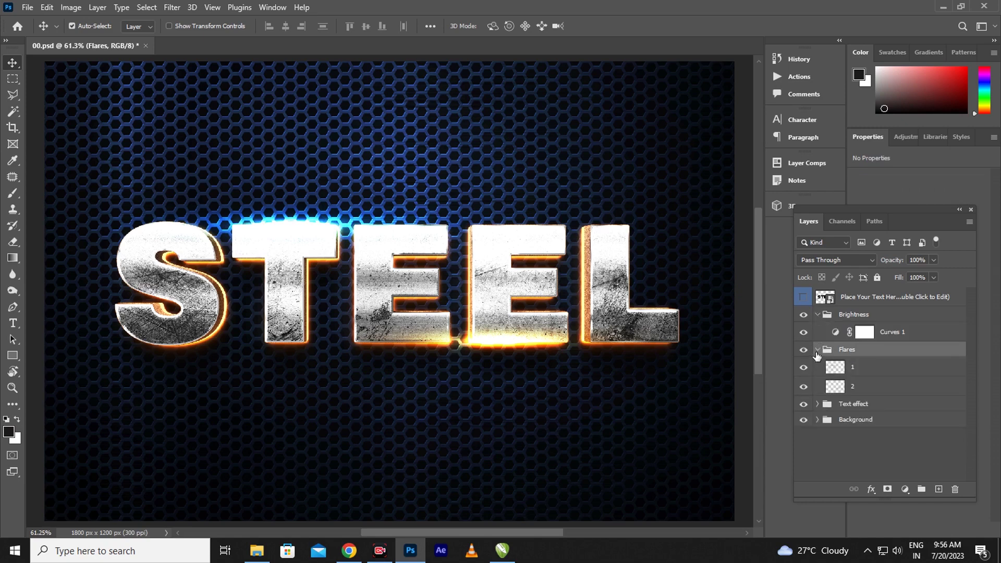
{"action": "left_click", "coordinate": [817, 365]}
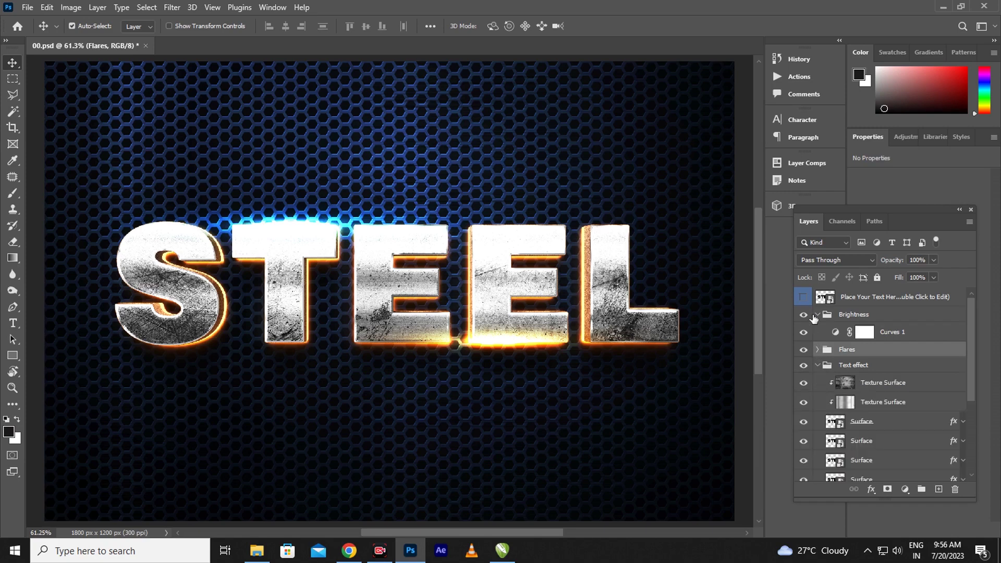
{"action": "left_click", "coordinate": [814, 319]}
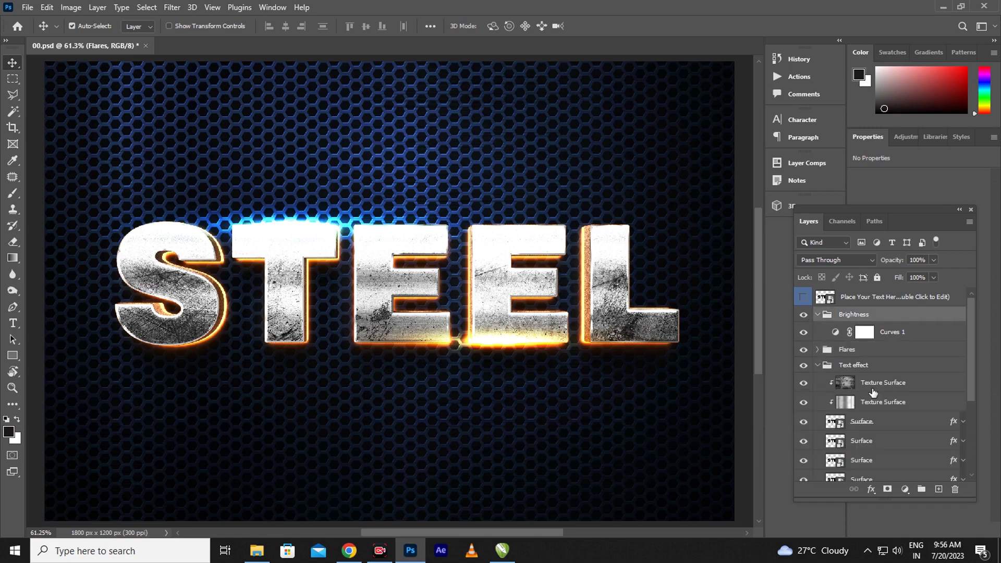
{"action": "left_click", "coordinate": [953, 423]}
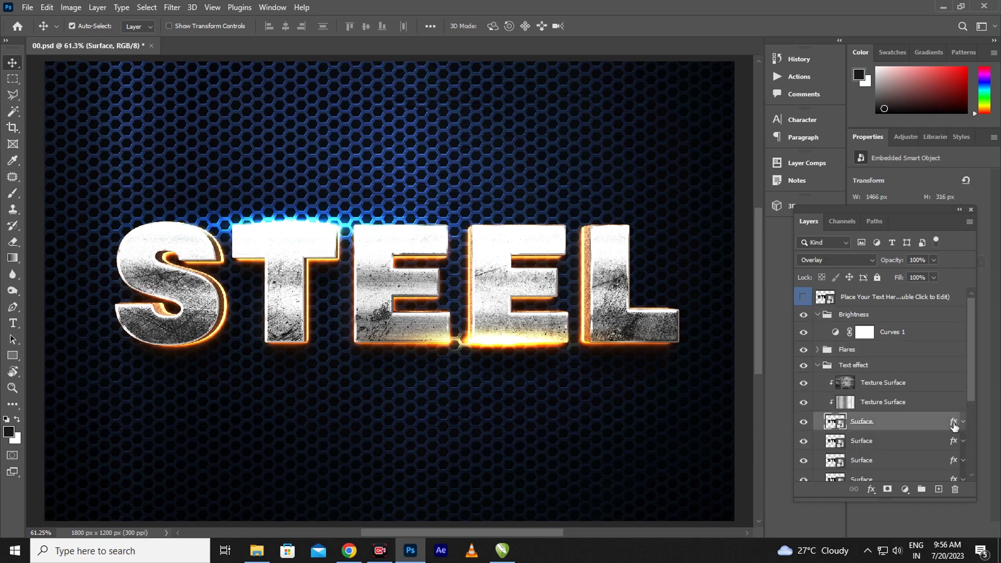
Step: Give the Surface layer's inner bevel size 54, soften 4, and an fbf8f8 highlight at 14% opacity
{"action": "double_click", "coordinate": [954, 424]}
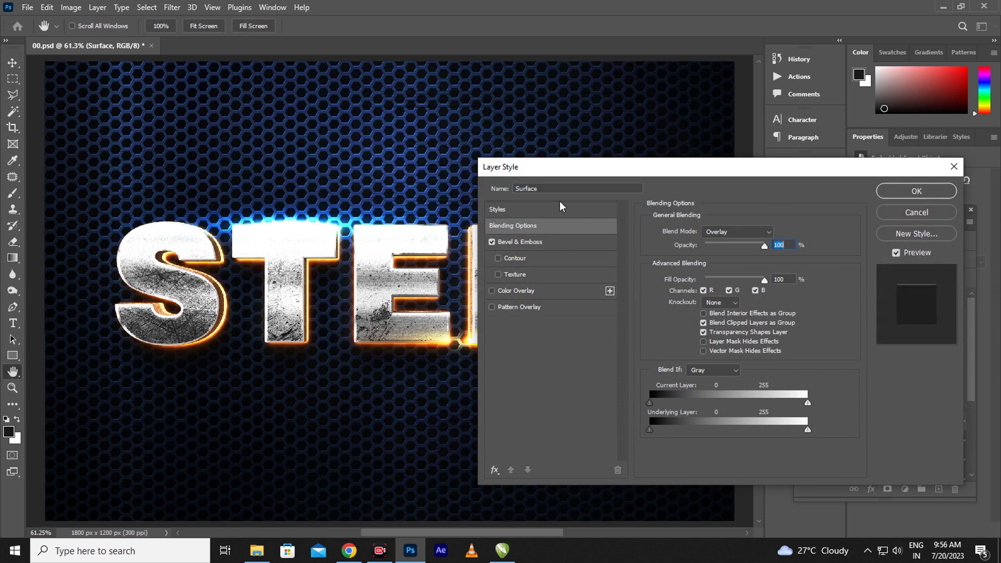
{"action": "left_click", "coordinate": [545, 243]}
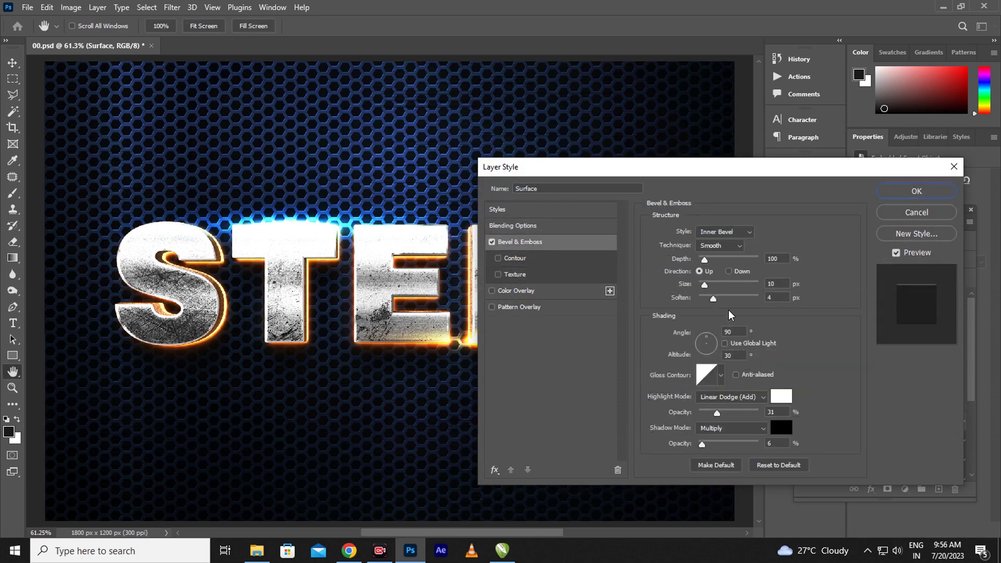
{"action": "left_click_drag", "start_coordinate": [704, 285], "coordinate": [710, 286]}
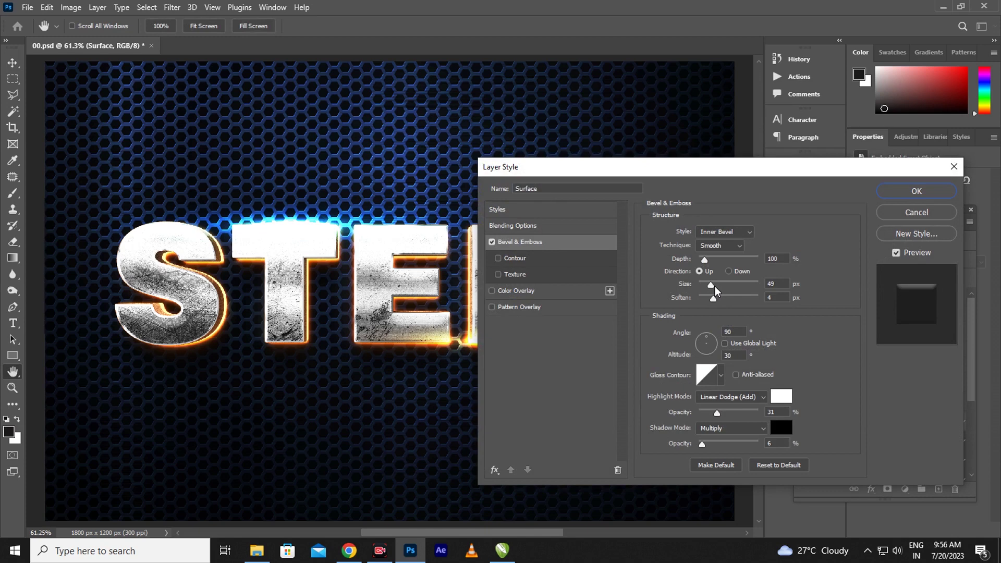
{"action": "left_click_drag", "start_coordinate": [710, 284], "coordinate": [718, 294]}
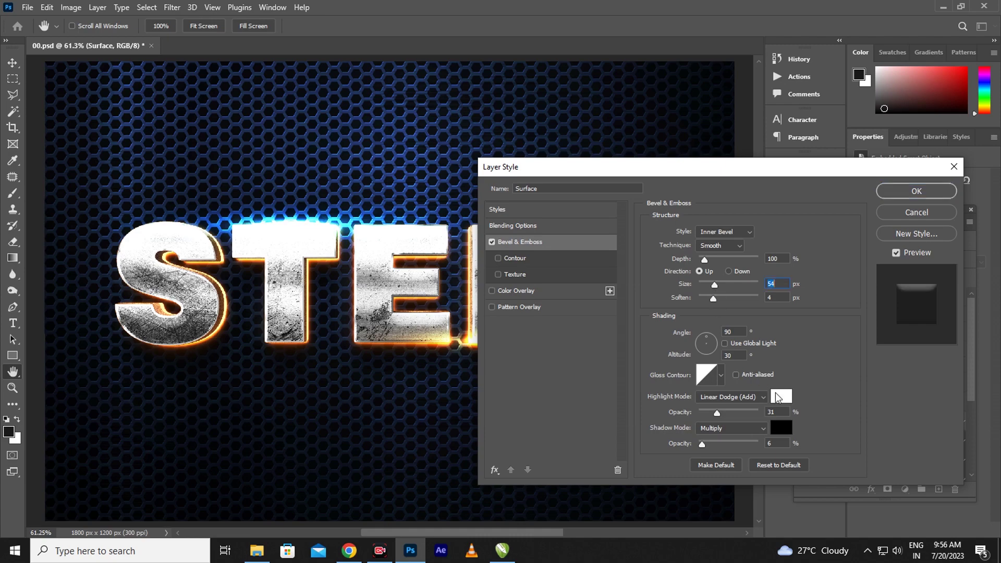
{"action": "left_click", "coordinate": [778, 397]}
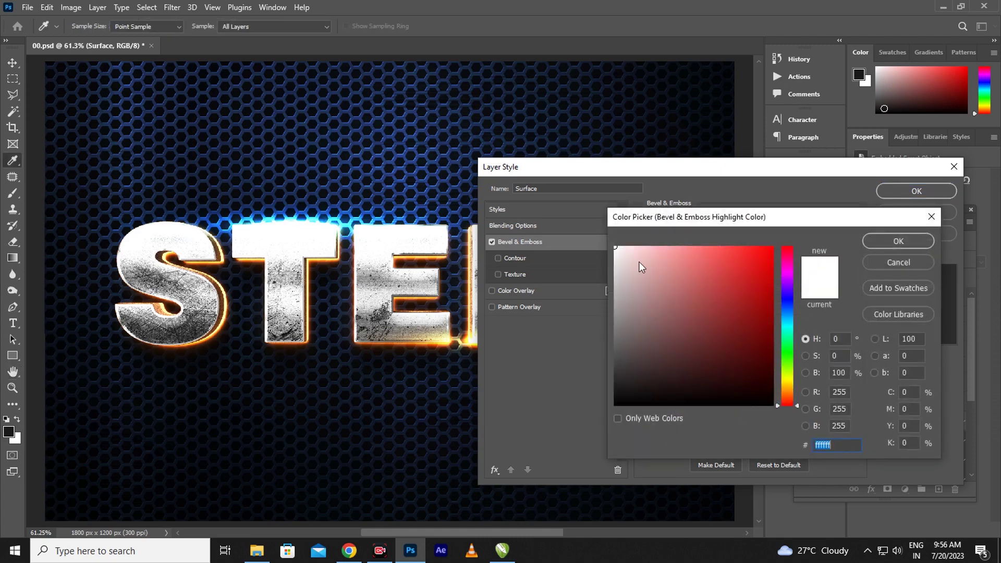
{"action": "left_click", "coordinate": [616, 248]}
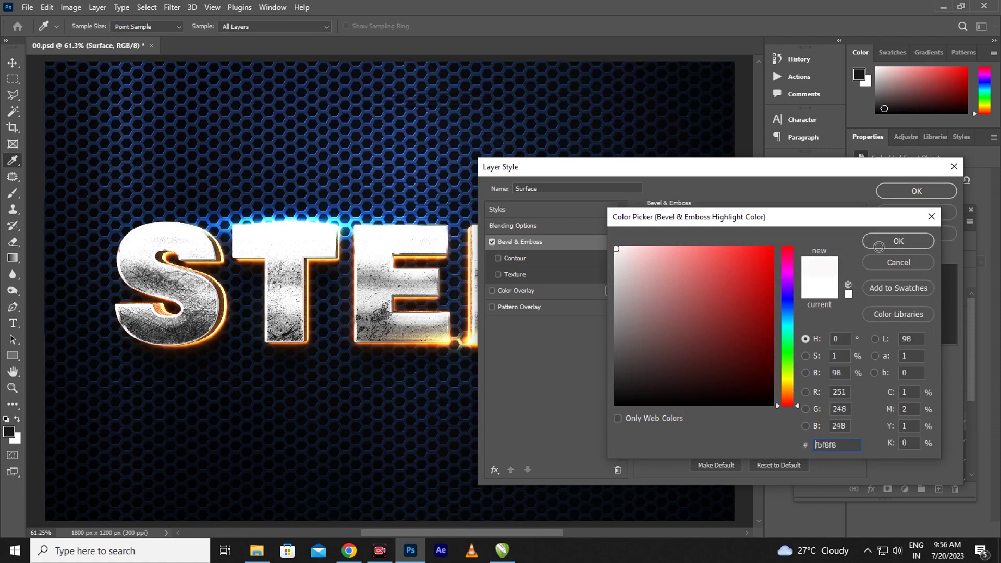
{"action": "left_click", "coordinate": [883, 241]}
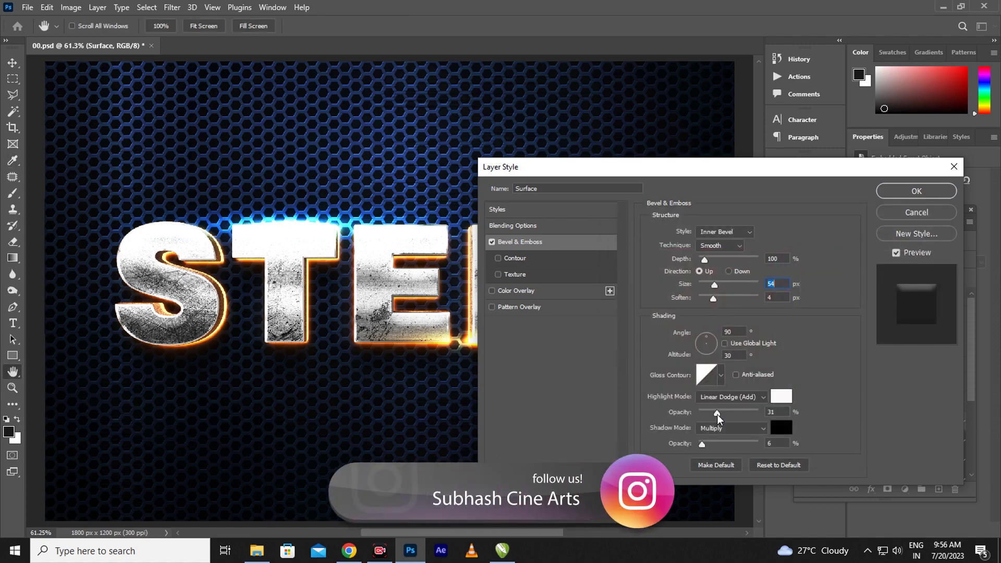
{"action": "mouse_move", "coordinate": [718, 413]}
{"action": "left_mouse_down"}
{"action": "mouse_move", "coordinate": [737, 413]}
{"action": "mouse_move", "coordinate": [707, 415]}
{"action": "left_mouse_up"}
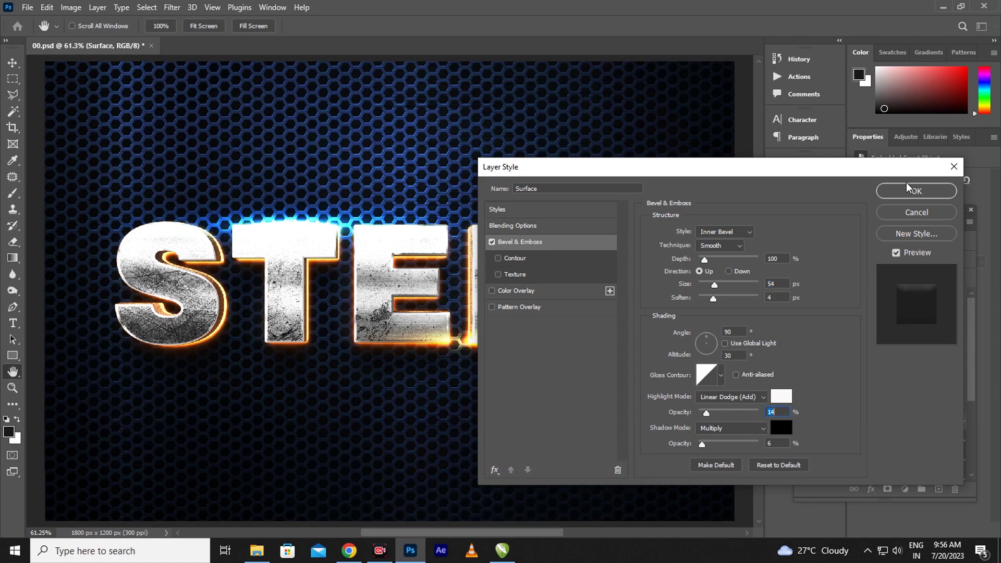
{"action": "left_click", "coordinate": [916, 191]}
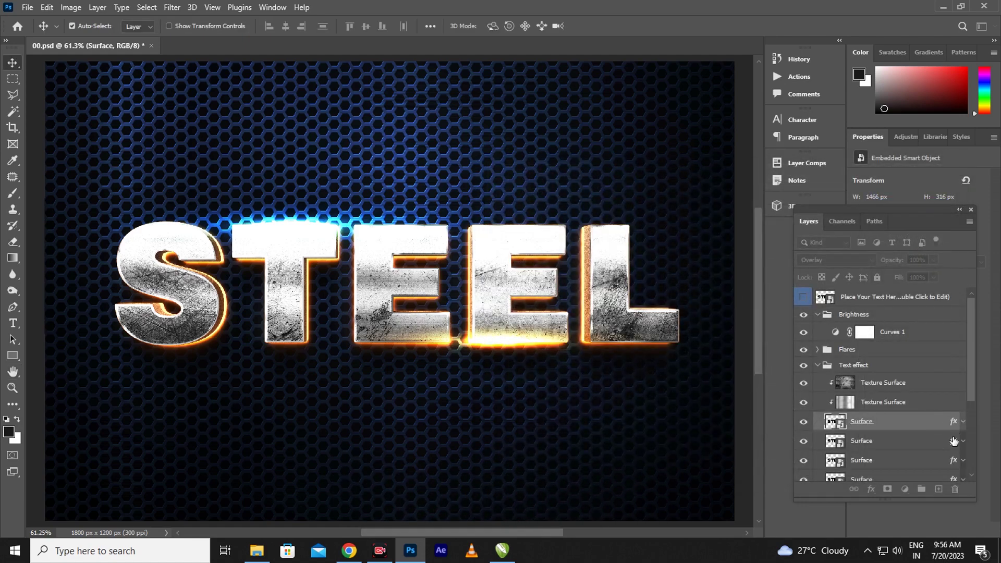
Step: Set the next Surface layer's Bevel & Emboss size to 13 px
{"action": "double_click", "coordinate": [953, 438]}
{"action": "key", "text": "space"}
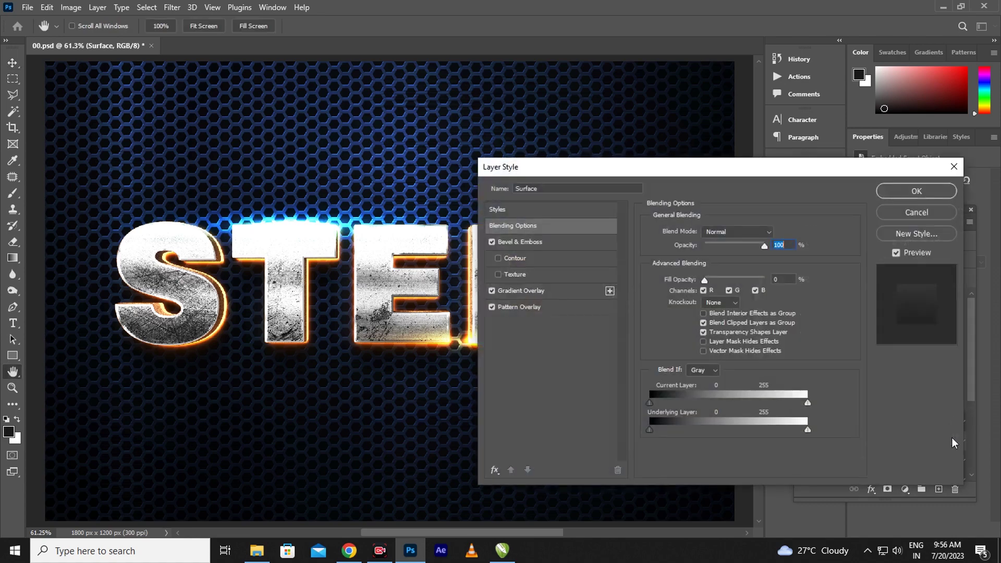
{"action": "left_click", "coordinate": [534, 241]}
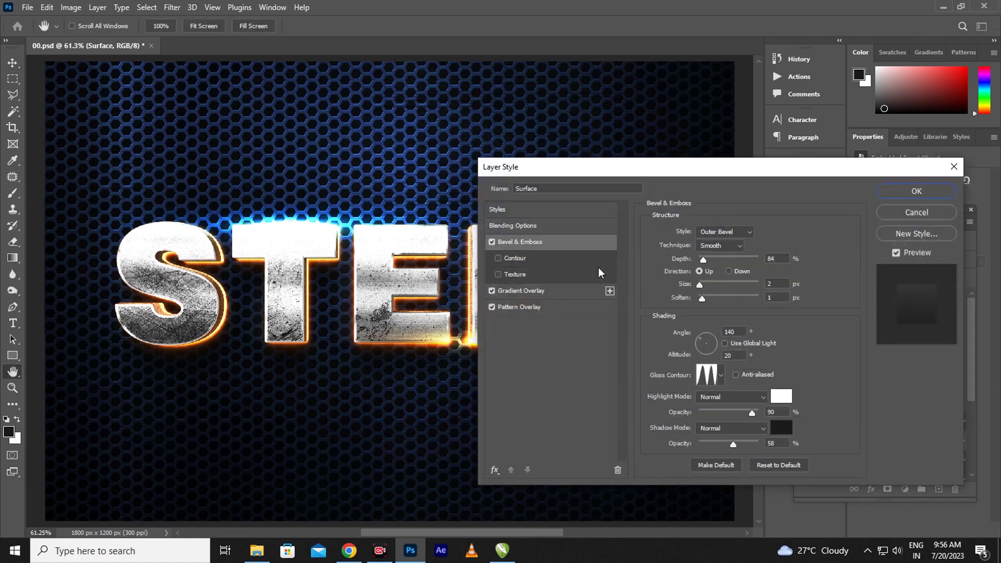
{"action": "left_click_drag", "start_coordinate": [700, 286], "coordinate": [706, 285]}
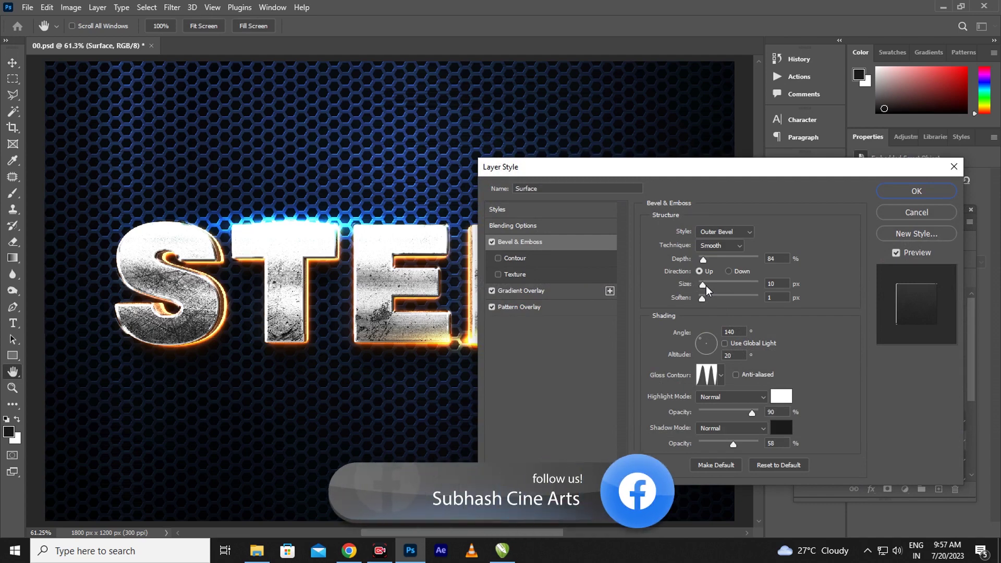
{"action": "left_click_drag", "start_coordinate": [706, 286], "coordinate": [708, 329]}
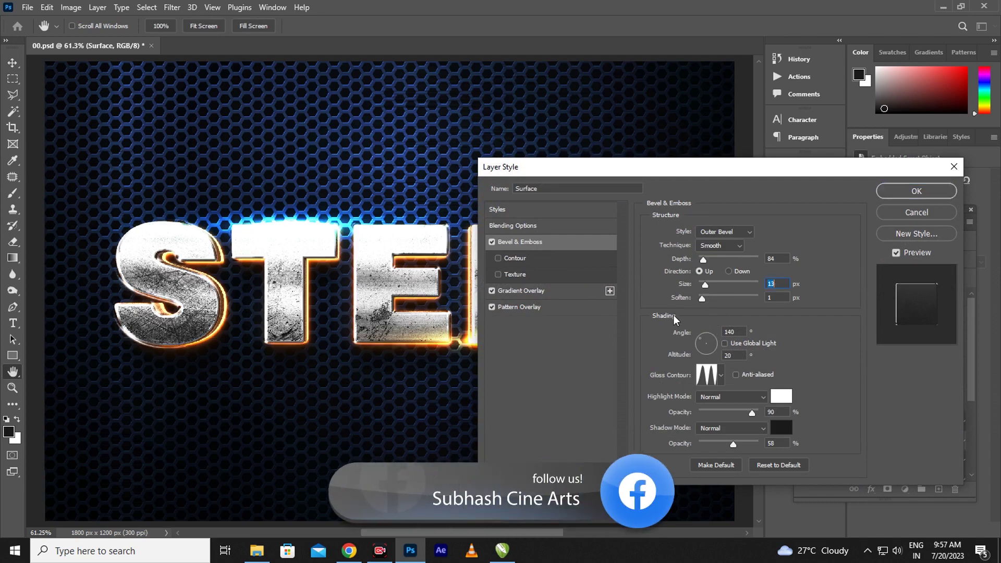
Step: Move the Gradient Overlay's light stop to location 92
{"action": "left_click", "coordinate": [525, 292]}
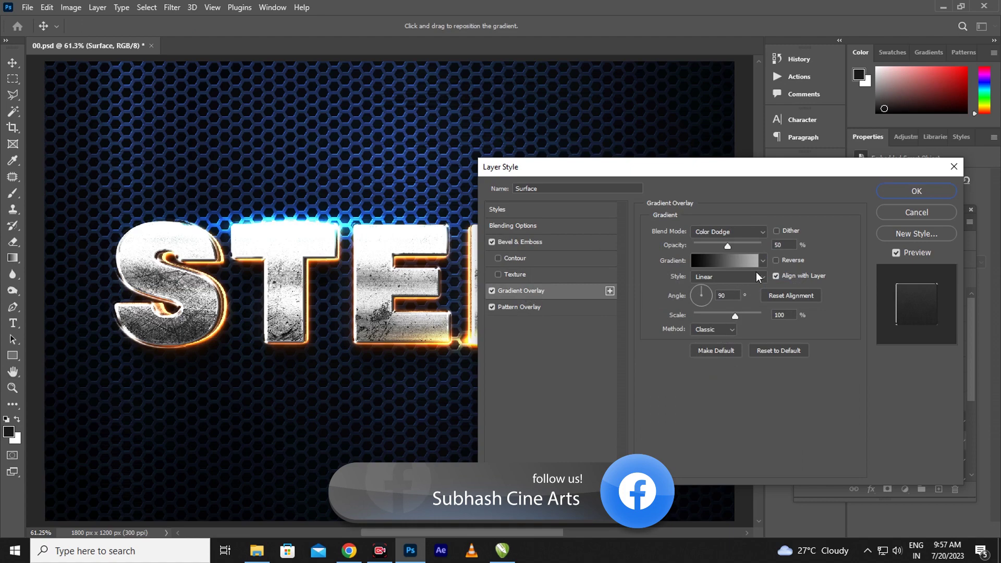
{"action": "left_click", "coordinate": [737, 261]}
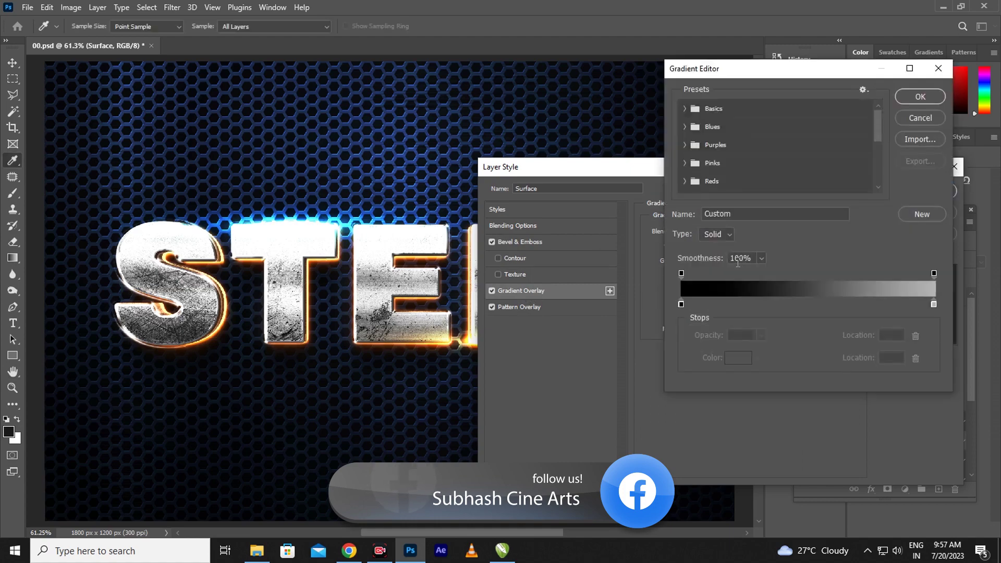
{"action": "left_click_drag", "start_coordinate": [934, 304], "coordinate": [915, 304]}
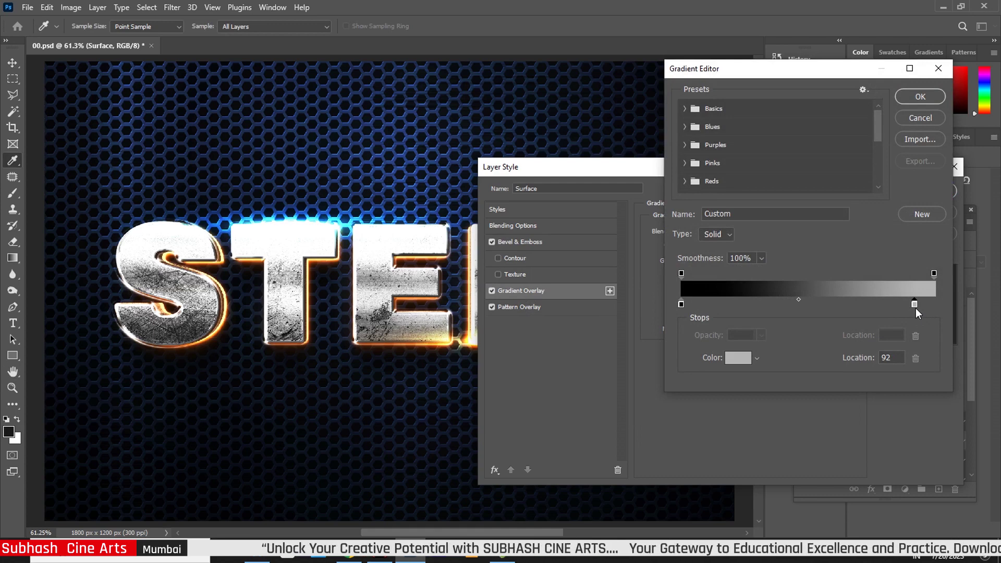
{"action": "left_click", "coordinate": [518, 306]}
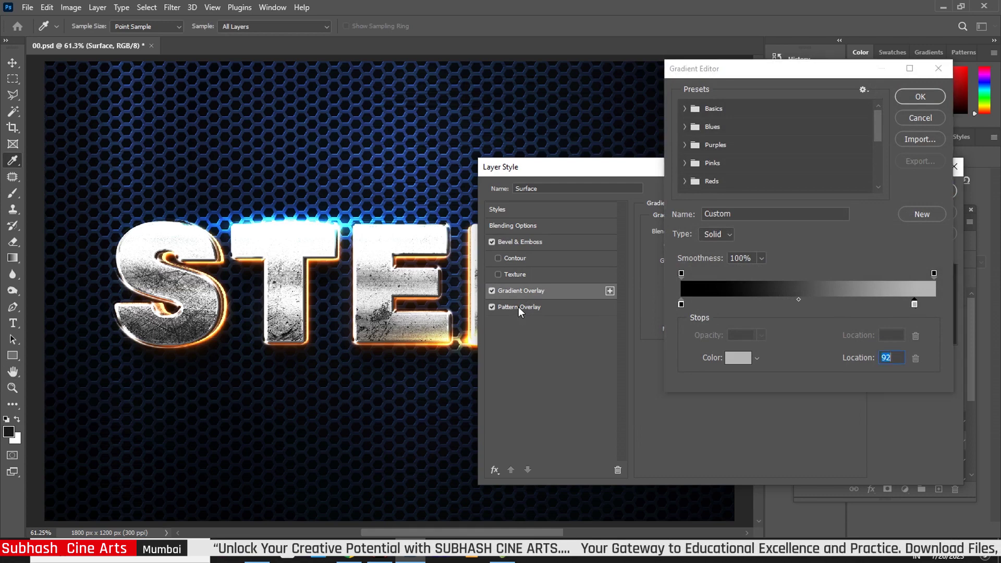
{"action": "left_click", "coordinate": [918, 105]}
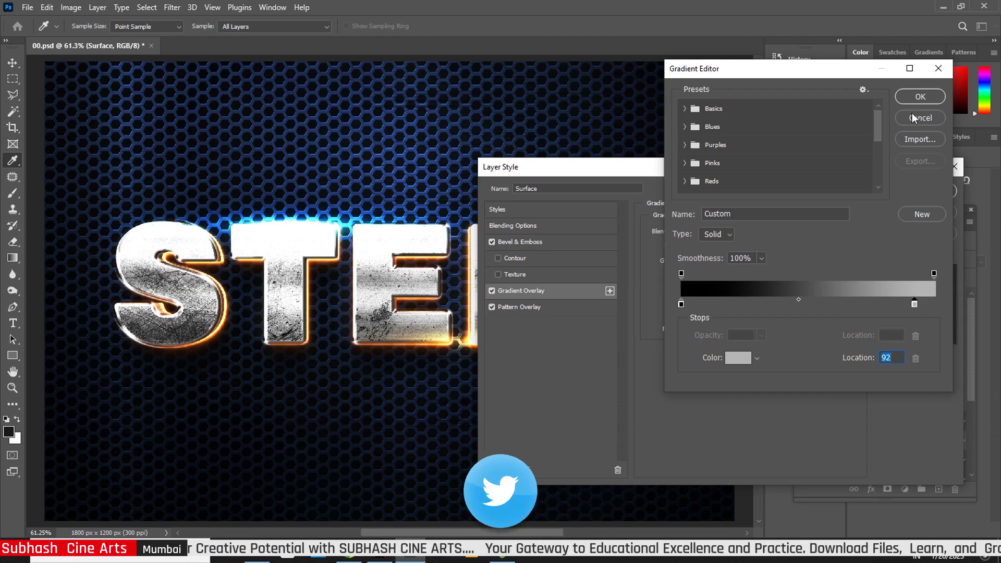
{"action": "left_click", "coordinate": [919, 98]}
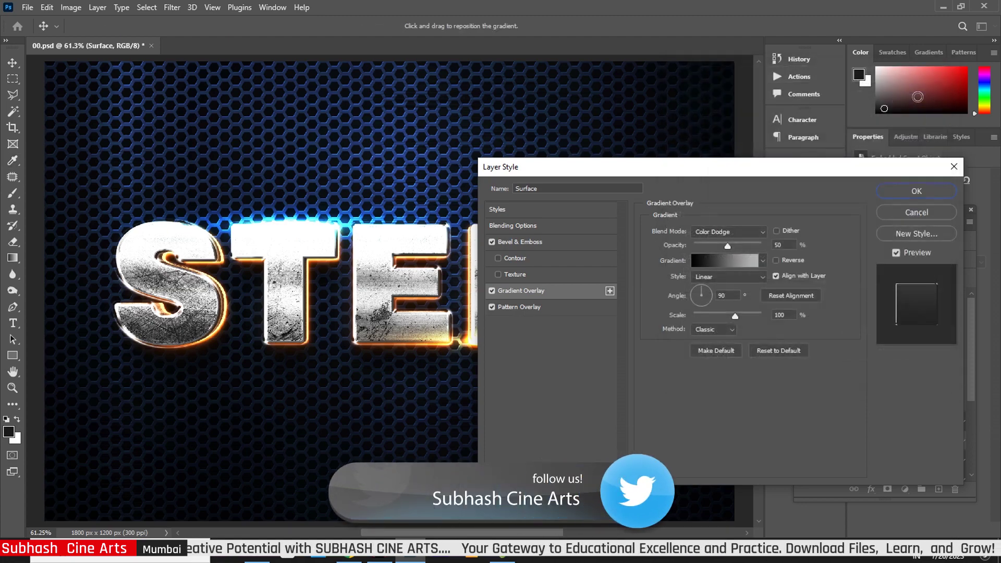
Step: Set the Pattern Overlay to 41% scale, 66° angle and 24% opacity
{"action": "left_click", "coordinate": [517, 307]}
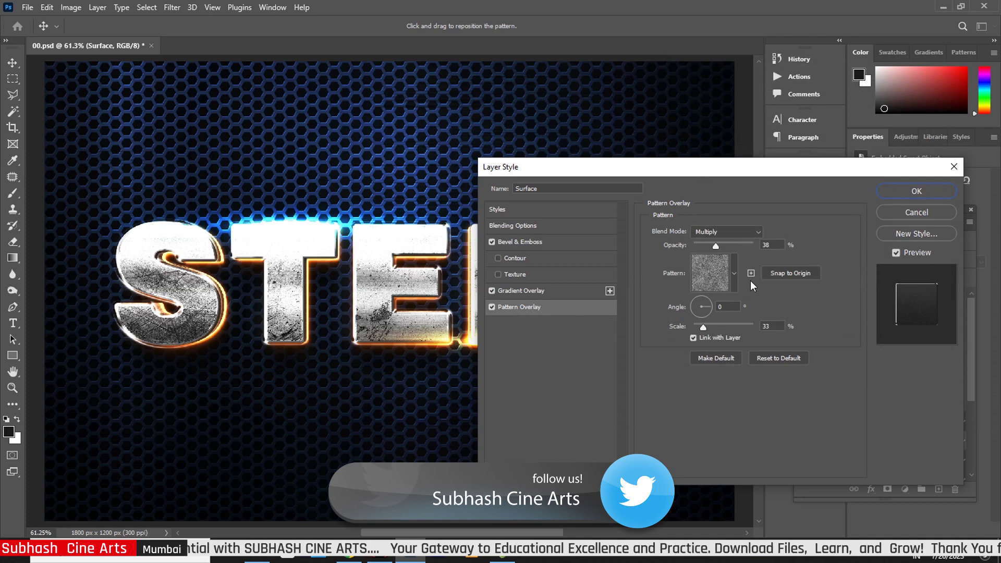
{"action": "mouse_move", "coordinate": [704, 327]}
{"action": "left_mouse_down"}
{"action": "mouse_move", "coordinate": [722, 327]}
{"action": "mouse_move", "coordinate": [706, 329]}
{"action": "mouse_move", "coordinate": [707, 297]}
{"action": "left_mouse_up"}
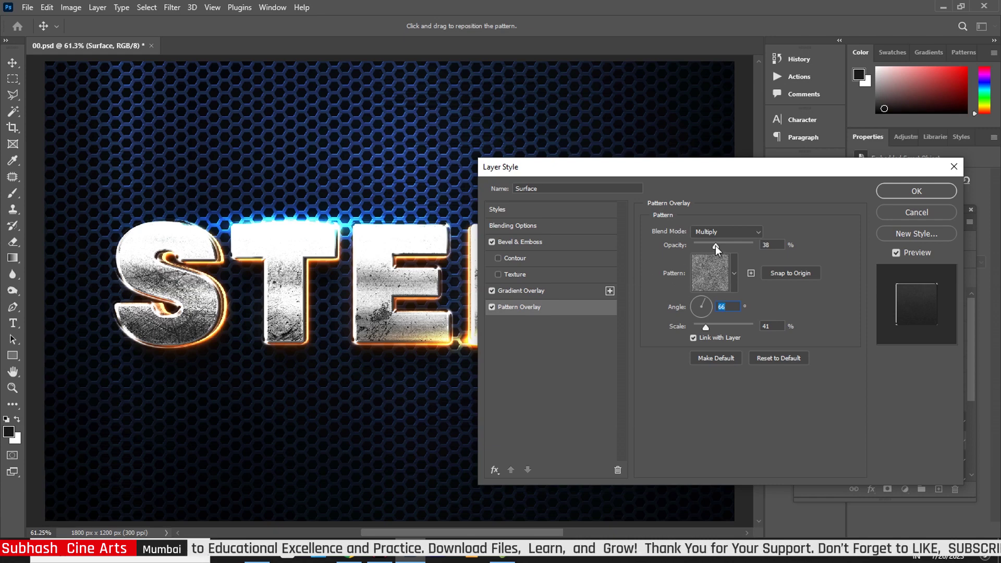
{"action": "left_click_drag", "start_coordinate": [715, 246], "coordinate": [709, 252]}
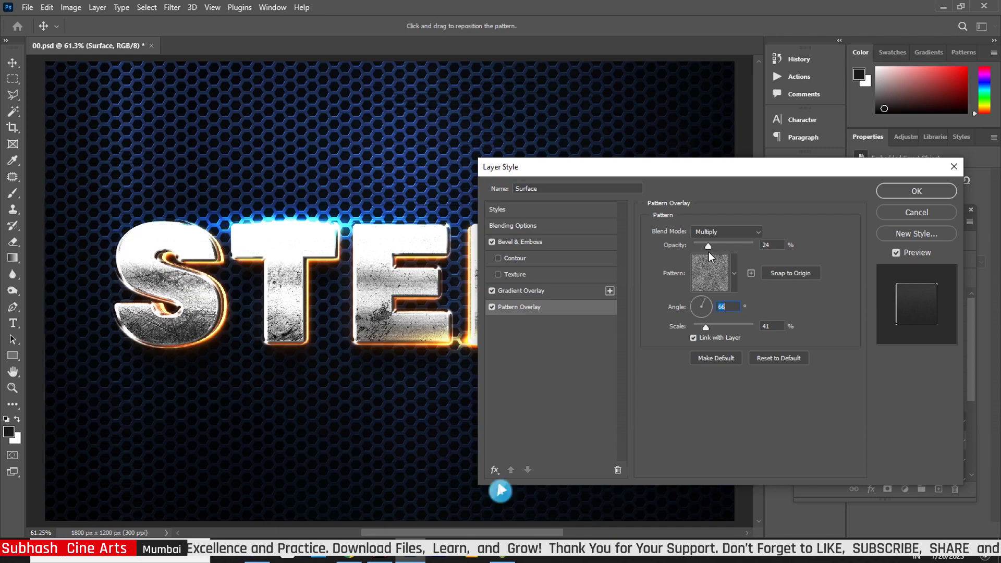
{"action": "key", "text": "shift+Tab"}
Step: Confirm the previous style, then set the next Surface layer's bevel size to 18 px
{"action": "left_click", "coordinate": [897, 194]}
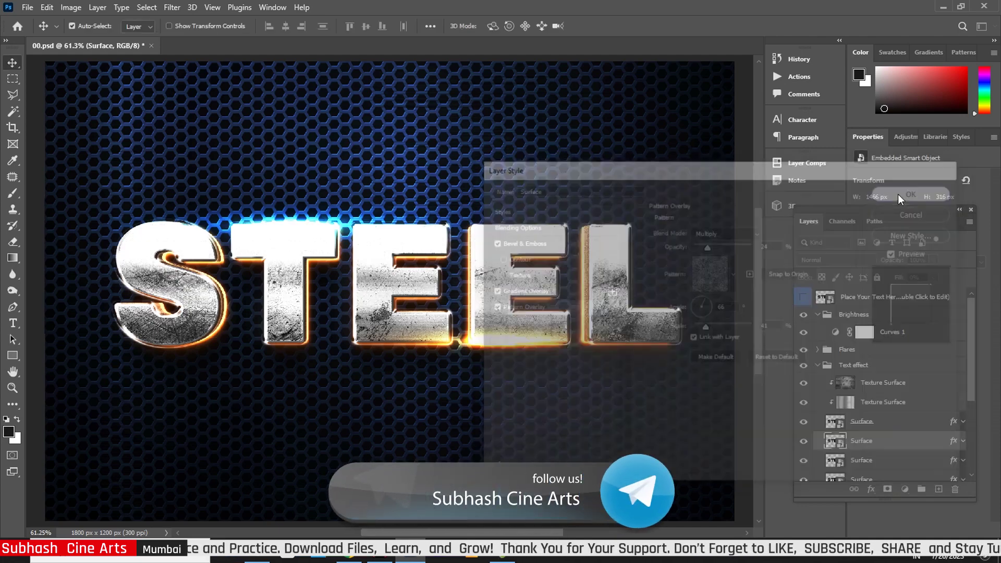
{"action": "left_click_drag", "start_coordinate": [967, 371], "coordinate": [974, 412]}
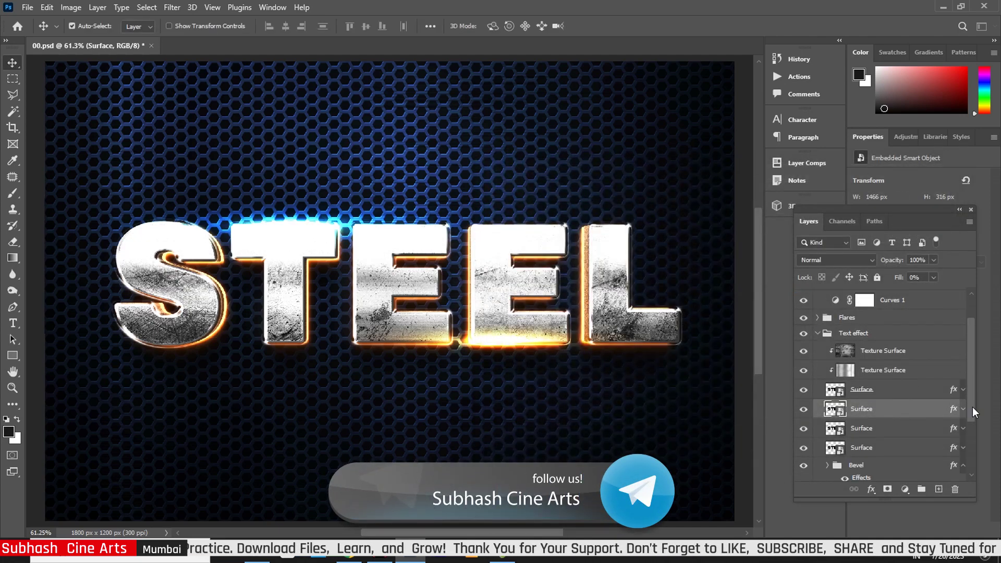
{"action": "left_click", "coordinate": [954, 376]}
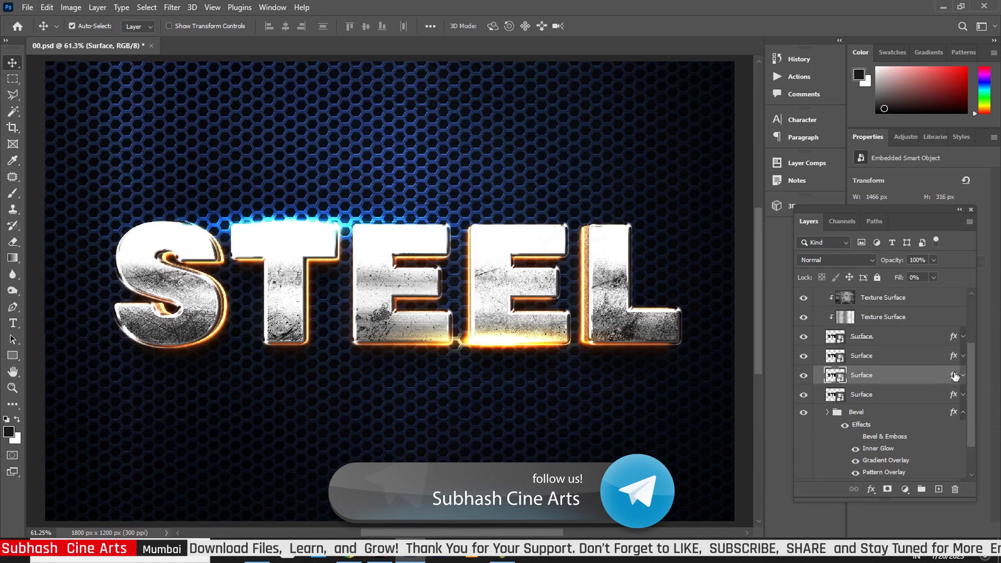
{"action": "double_click", "coordinate": [954, 376]}
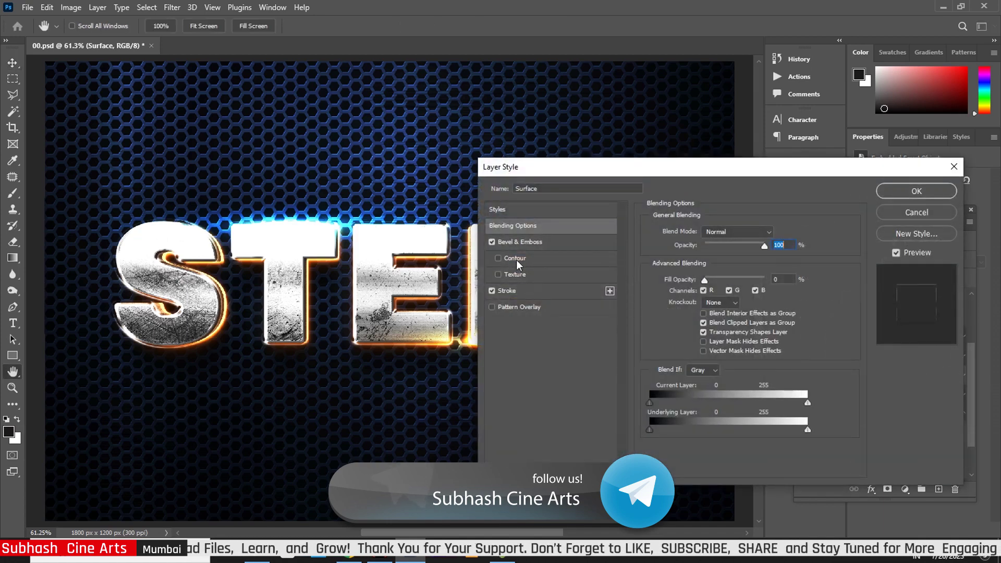
{"action": "left_click", "coordinate": [525, 241]}
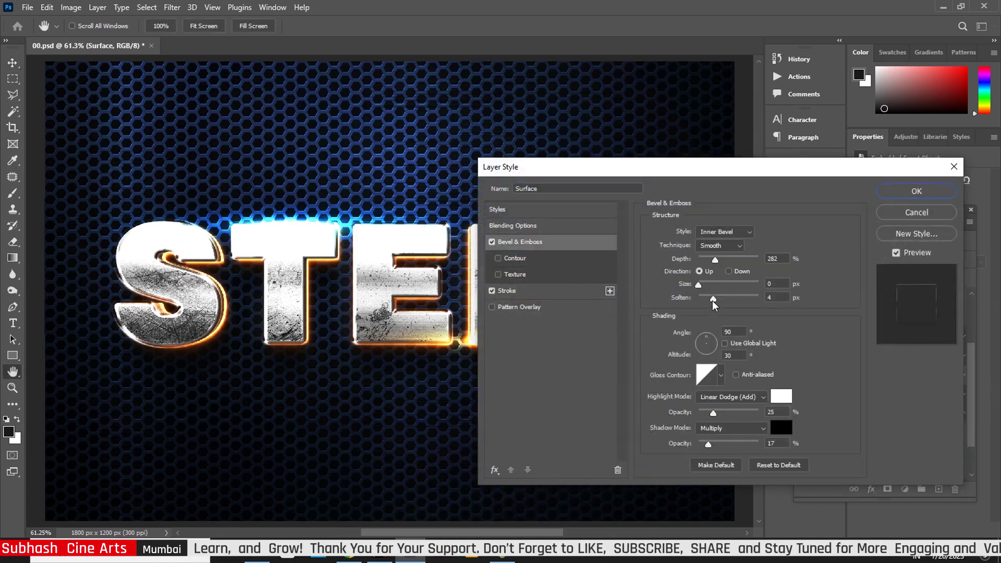
{"action": "left_click_drag", "start_coordinate": [705, 285], "coordinate": [707, 285]}
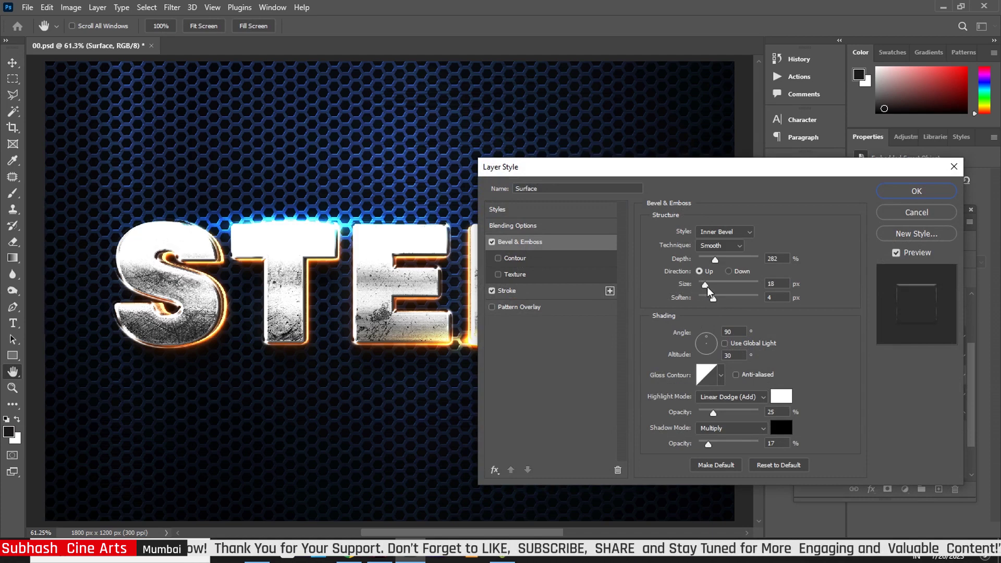
{"action": "left_click_drag", "start_coordinate": [707, 287], "coordinate": [707, 286]}
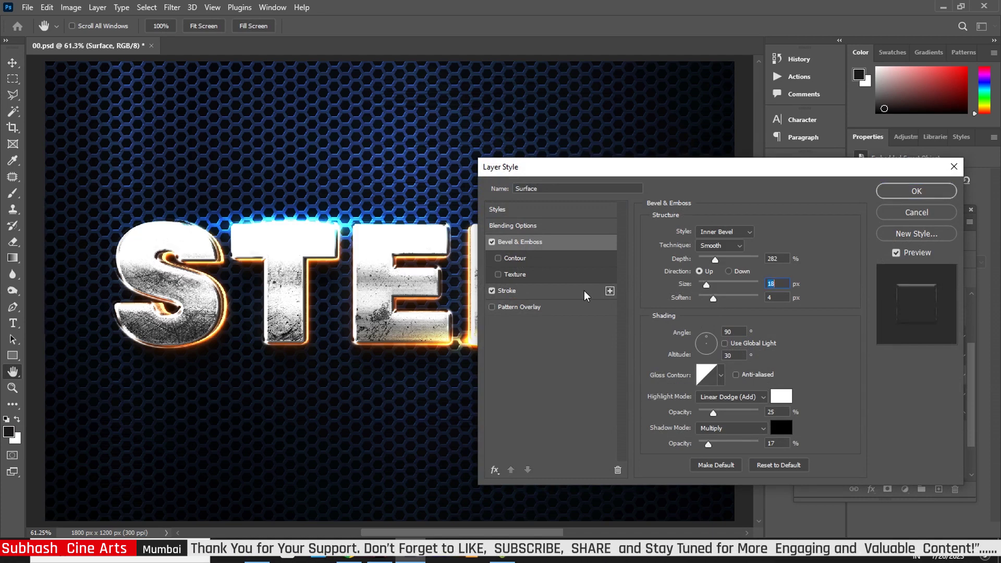
Step: Adjust the Stroke's silver metal gradient stops, moving one to location 17, and apply
{"action": "left_click", "coordinate": [535, 294]}
{"action": "left_click", "coordinate": [713, 325]}
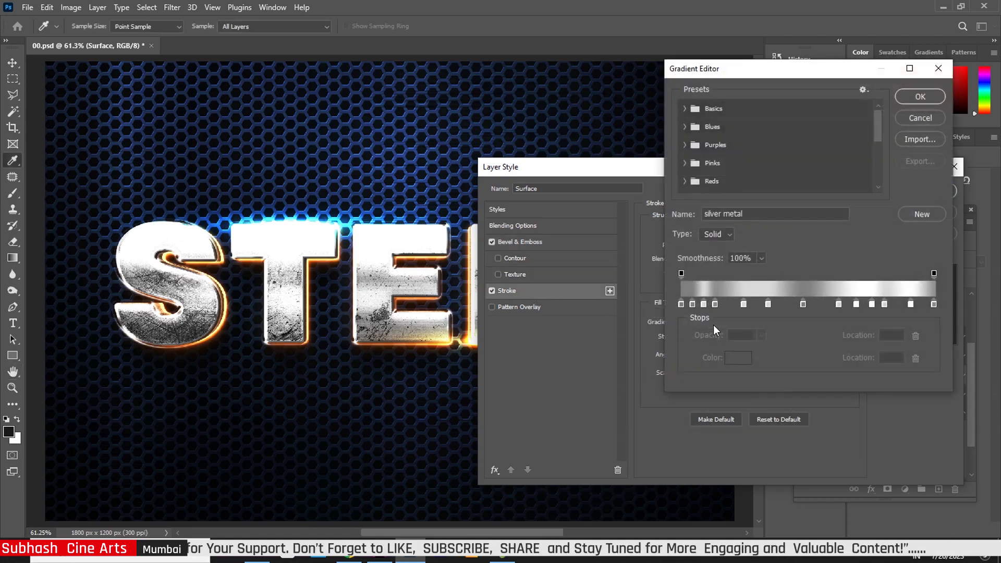
{"action": "left_click", "coordinate": [838, 304]}
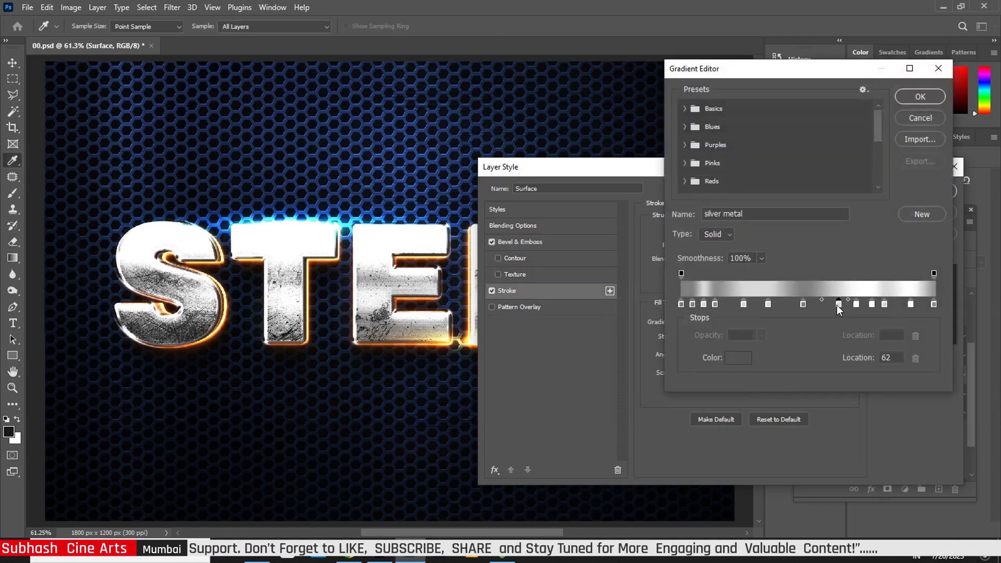
{"action": "left_click_drag", "start_coordinate": [830, 305], "coordinate": [889, 305]}
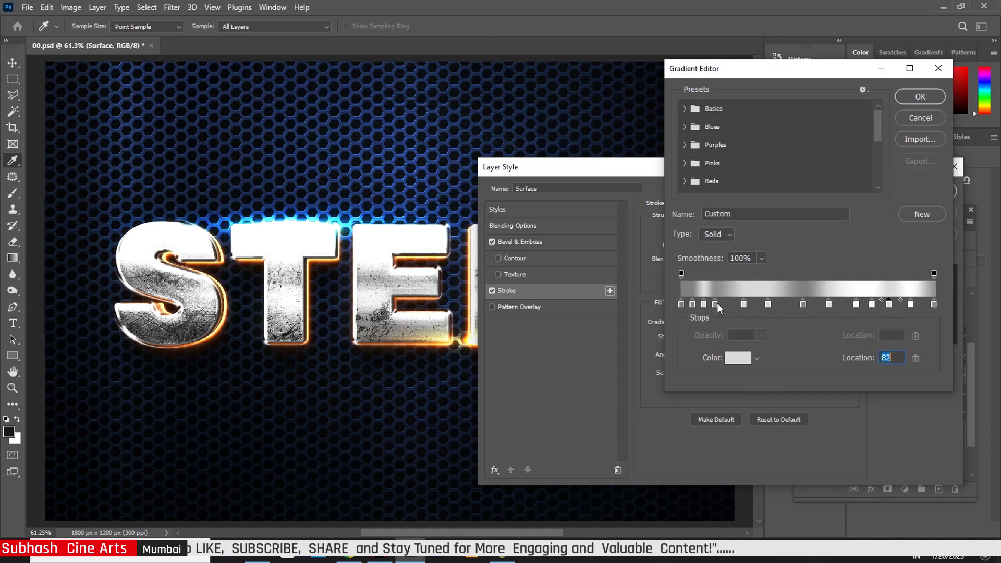
{"action": "left_click_drag", "start_coordinate": [717, 304], "coordinate": [726, 305]}
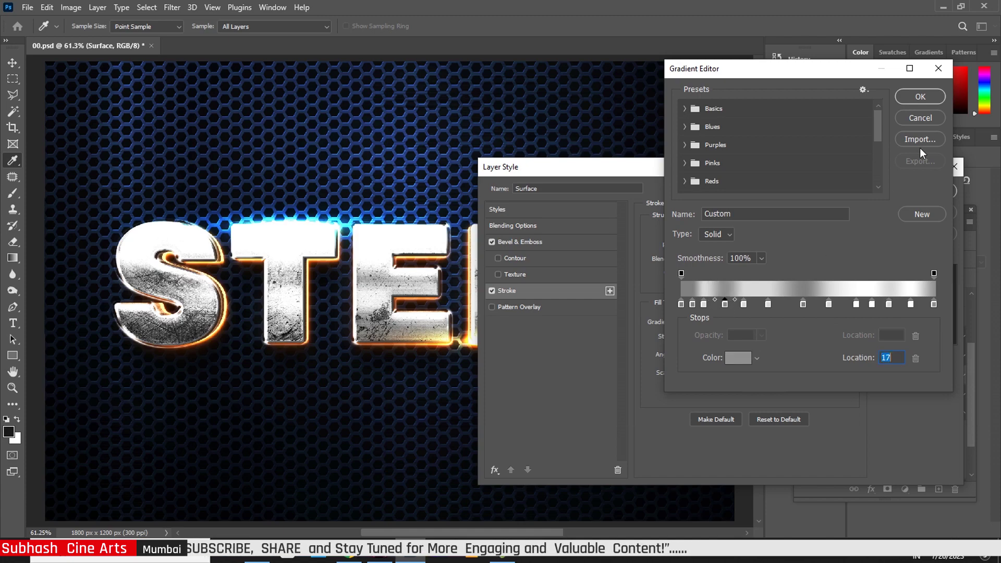
{"action": "left_click", "coordinate": [919, 98]}
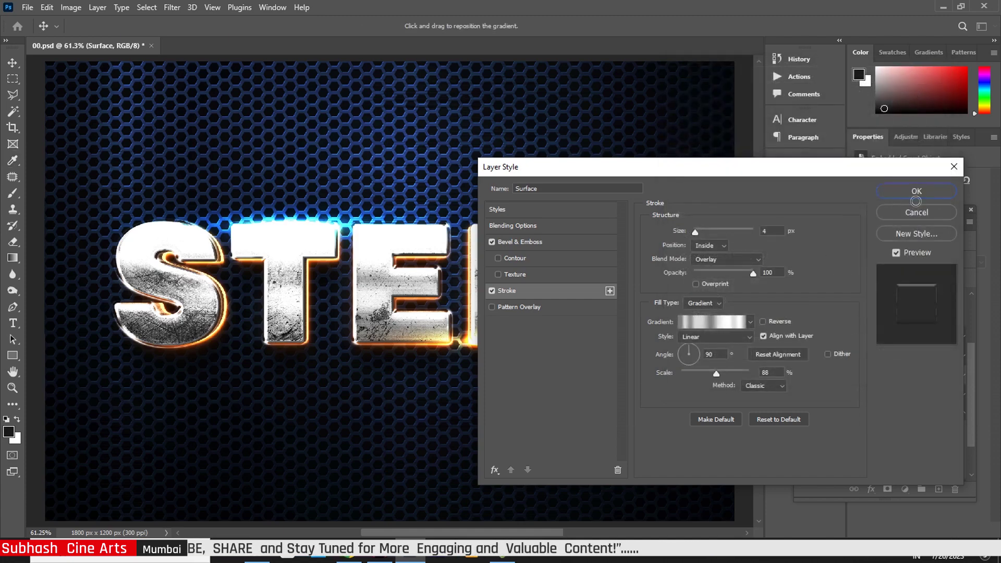
{"action": "left_click", "coordinate": [917, 193]}
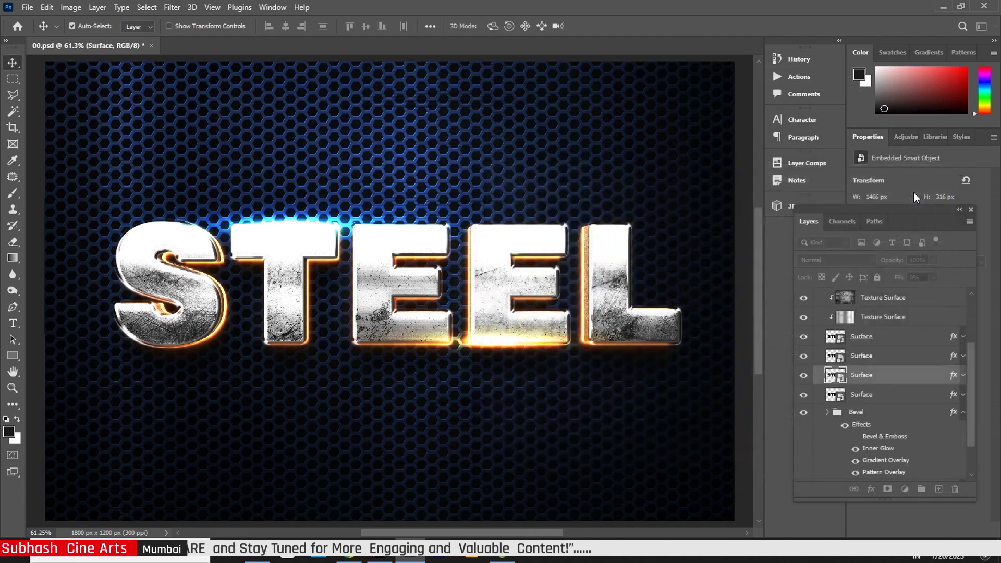
Step: Set the Bevel group's Inner Glow colour to orange fc9010
{"action": "left_click_drag", "start_coordinate": [972, 433], "coordinate": [971, 440]}
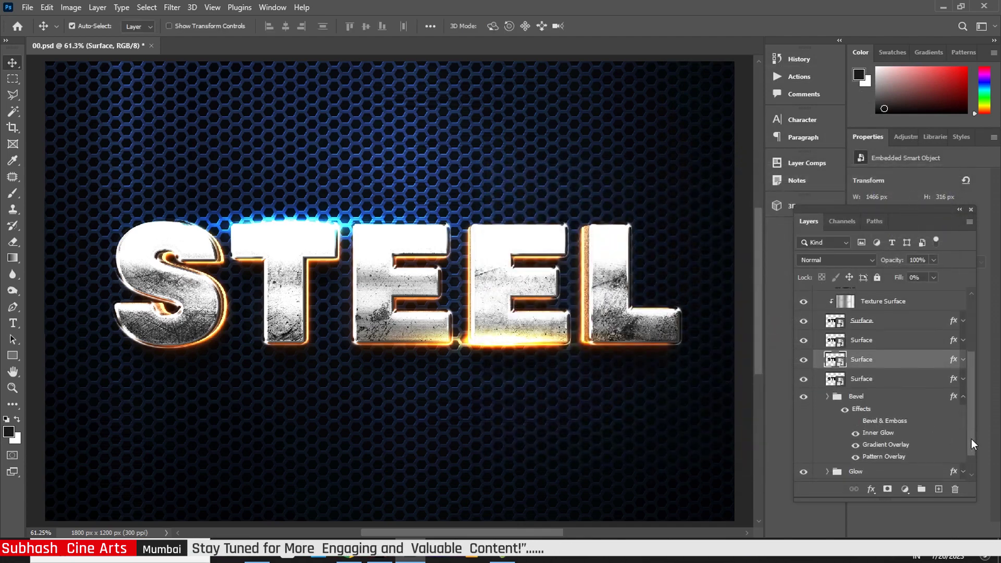
{"action": "left_click", "coordinate": [953, 396]}
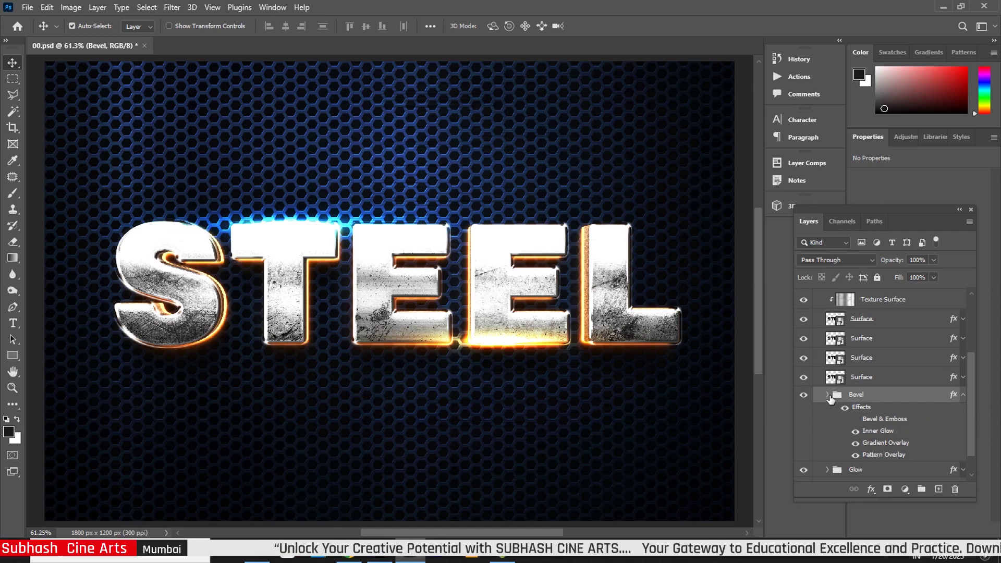
{"action": "double_click", "coordinate": [955, 396]}
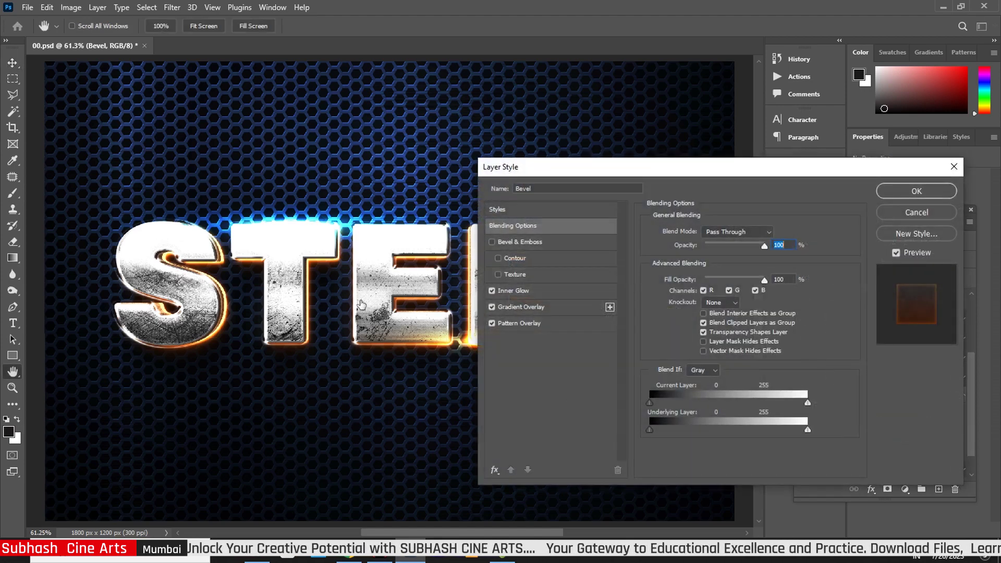
{"action": "left_click", "coordinate": [530, 292]}
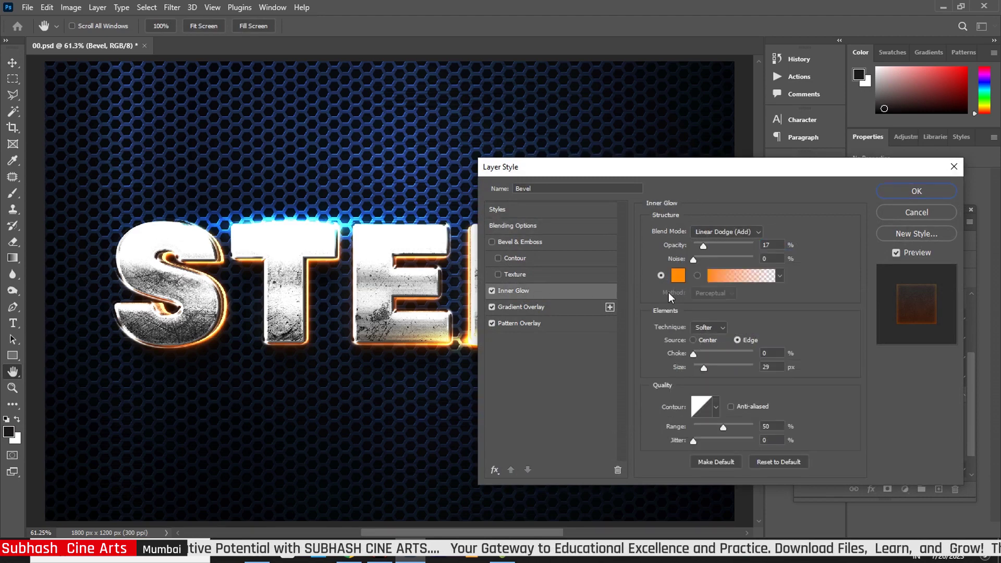
{"action": "left_click", "coordinate": [678, 276]}
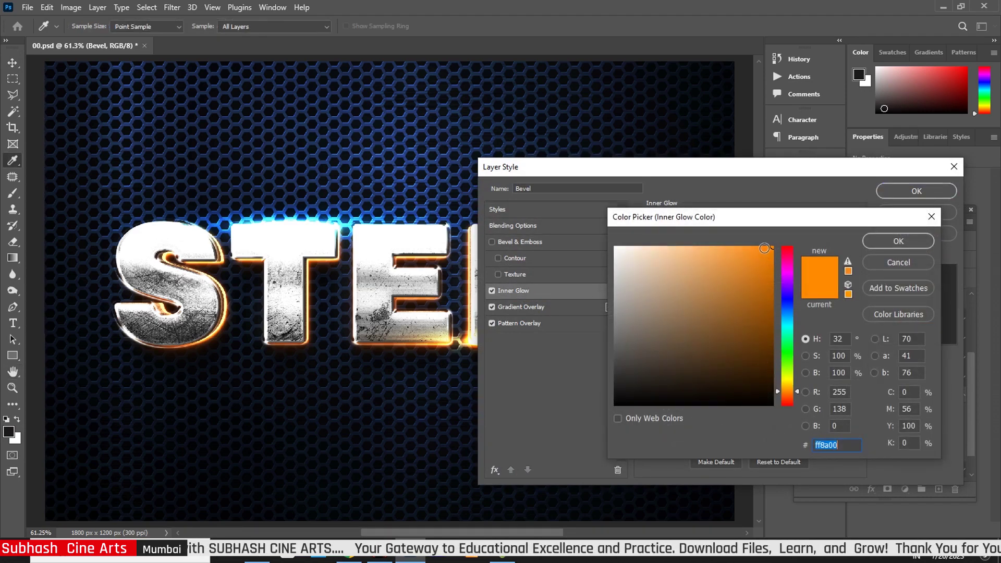
{"action": "left_click", "coordinate": [764, 248]}
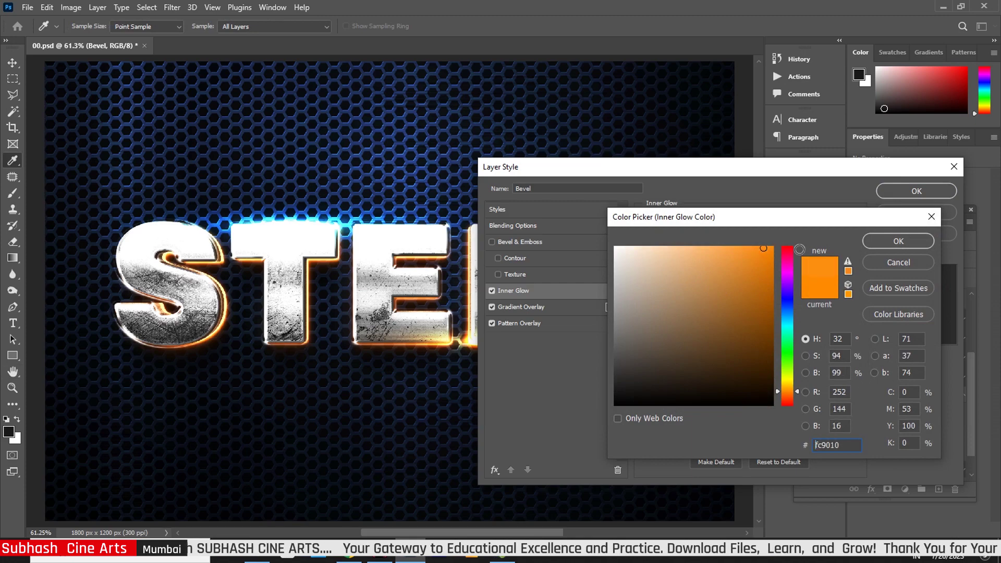
{"action": "left_click", "coordinate": [890, 240]}
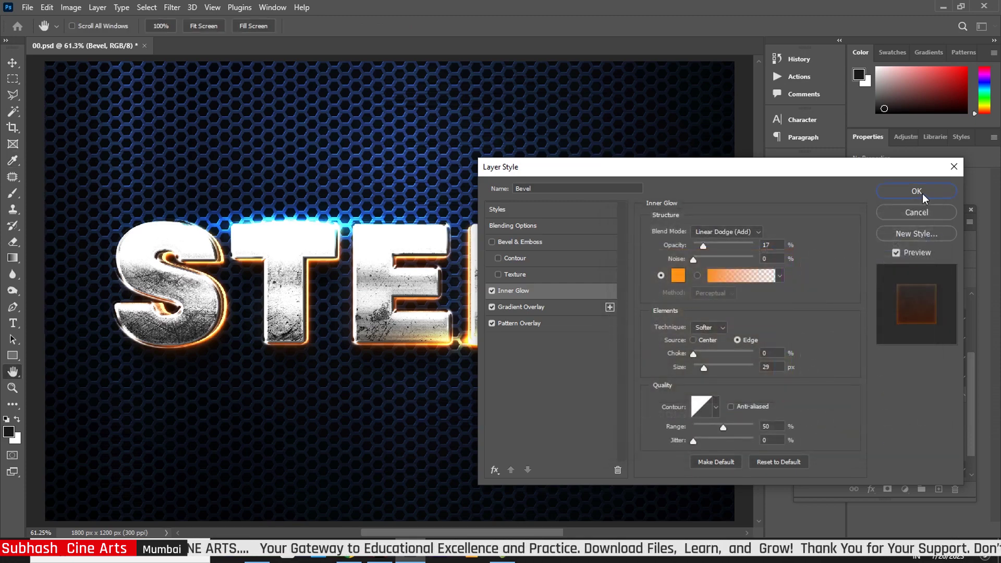
Step: Change the Gradient Overlay's left stop to the deeper orange f85912
{"action": "left_click", "coordinate": [522, 306]}
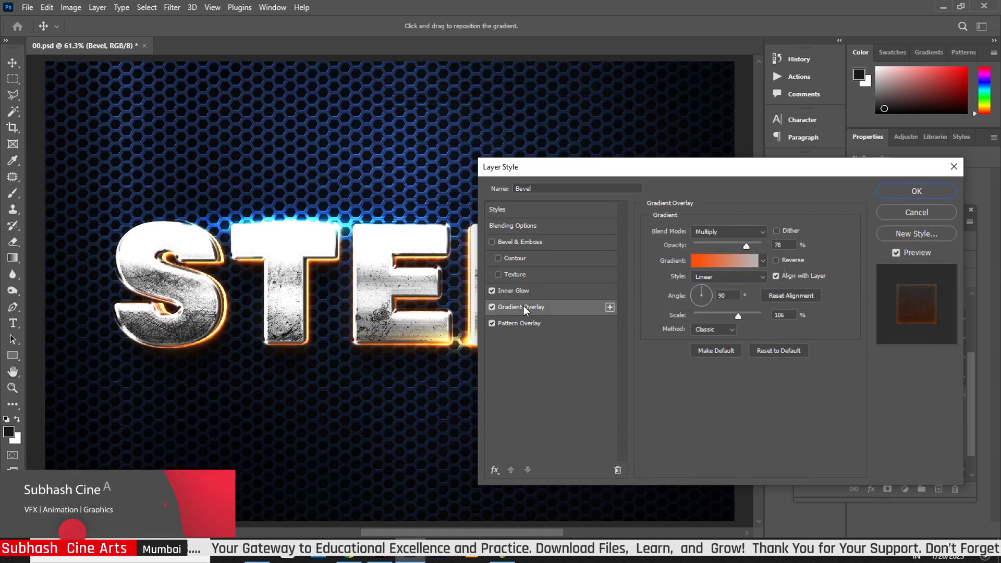
{"action": "left_click", "coordinate": [707, 261]}
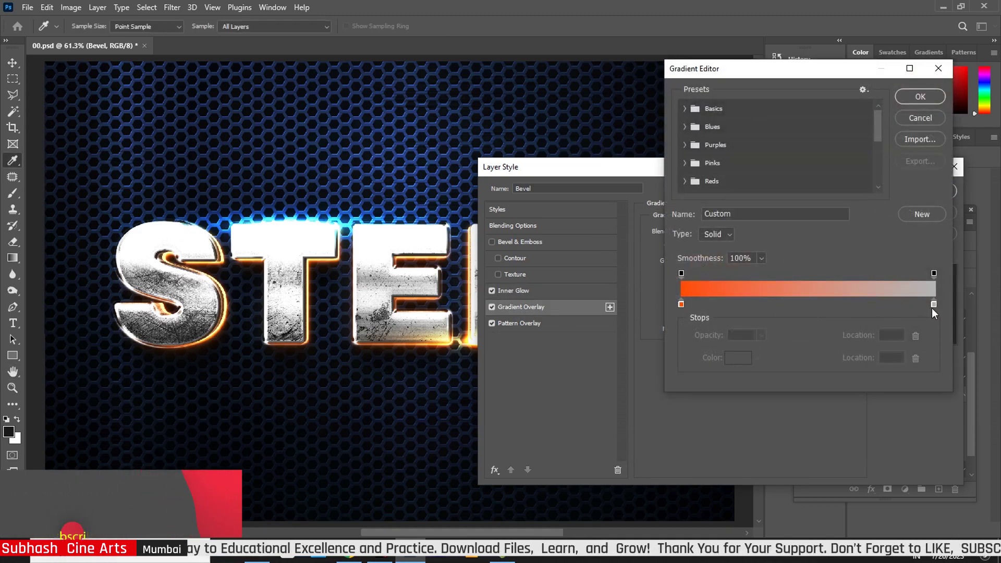
{"action": "left_click", "coordinate": [681, 304]}
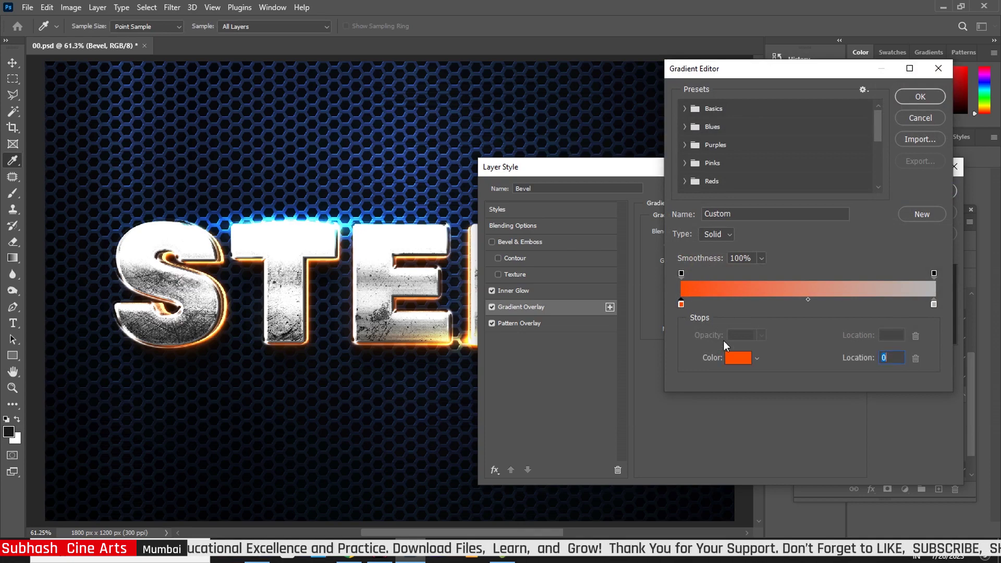
{"action": "left_click", "coordinate": [738, 358]}
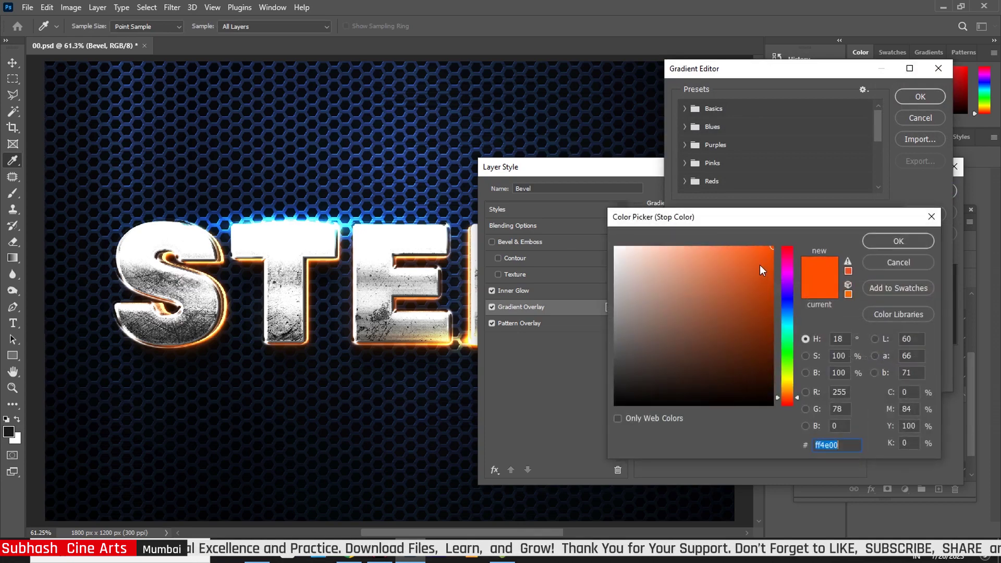
{"action": "left_click", "coordinate": [762, 251]}
{"action": "left_click", "coordinate": [890, 243]}
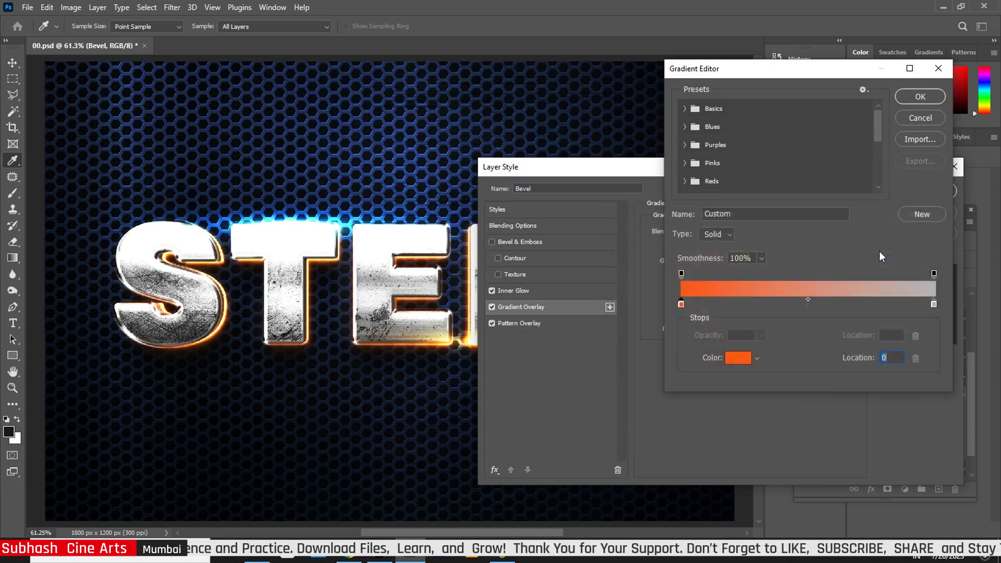
{"action": "left_click", "coordinate": [914, 98]}
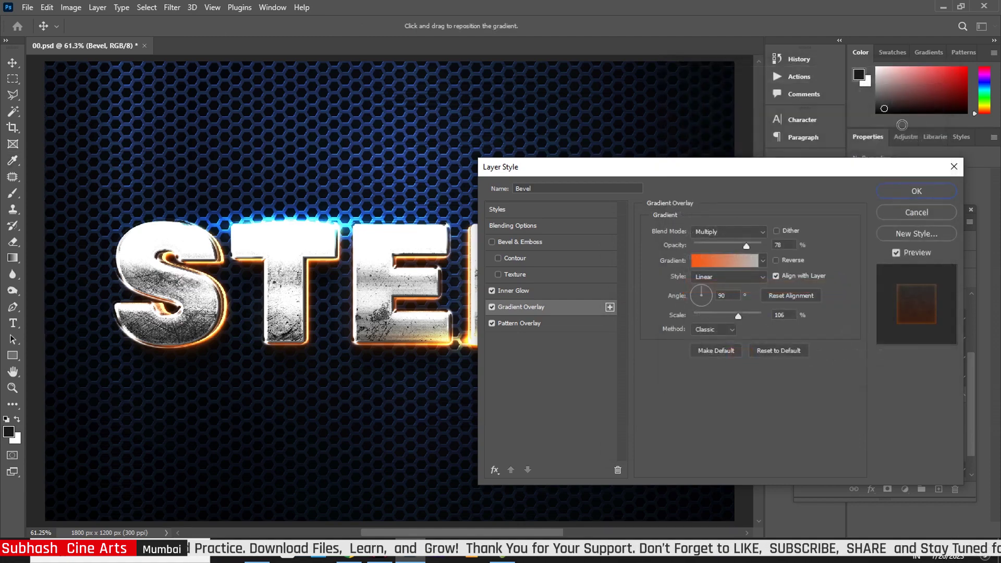
Step: Give the first Bevel layer in the Glow group a 76 px Bevel & Emboss size
{"action": "left_click", "coordinate": [926, 191]}
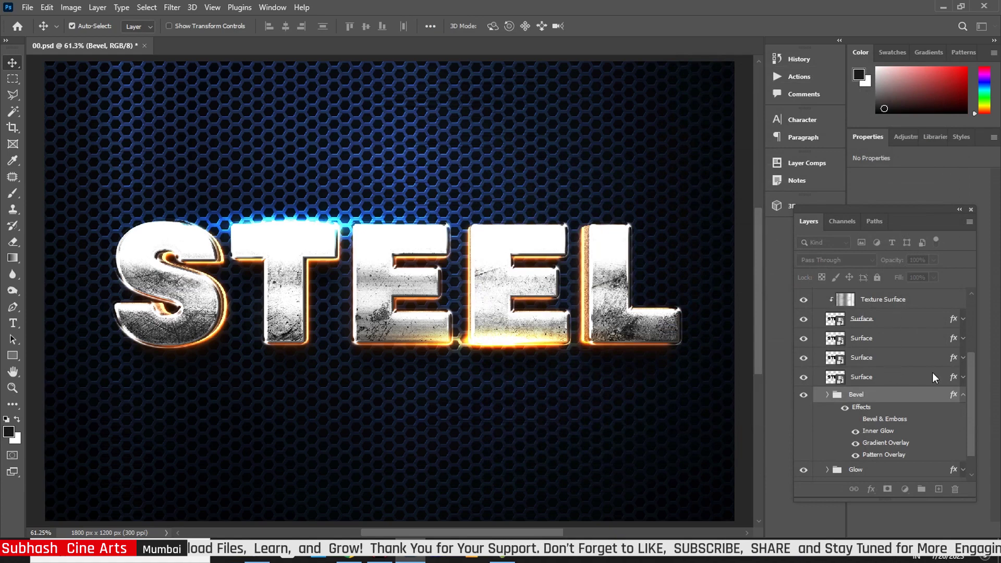
{"action": "left_click_drag", "start_coordinate": [971, 368], "coordinate": [970, 403]}
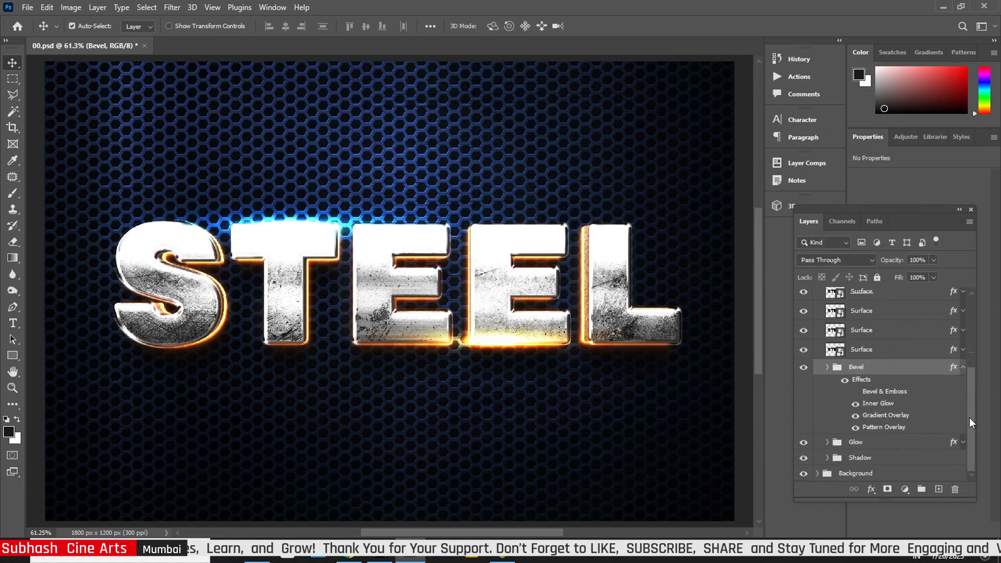
{"action": "left_click", "coordinate": [827, 367]}
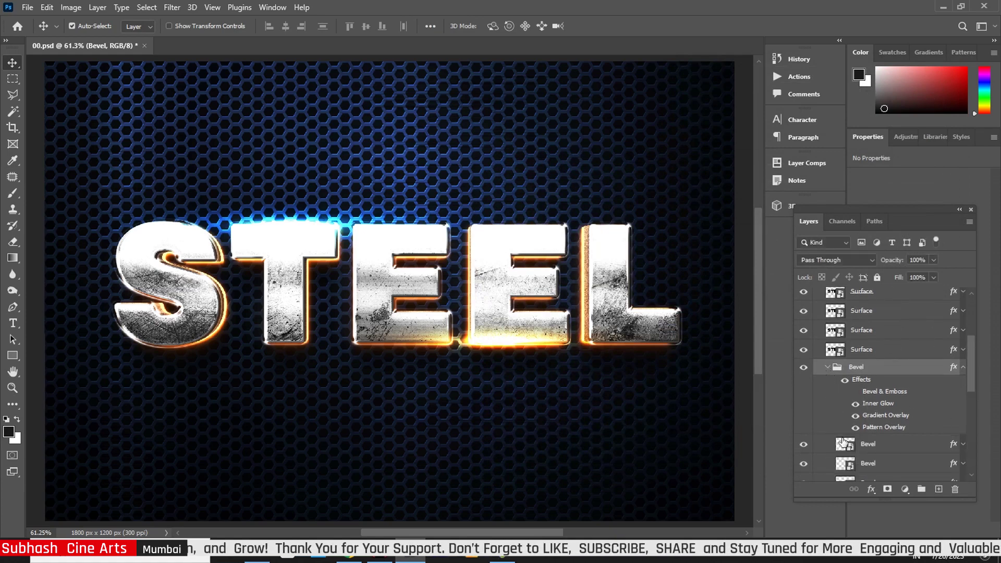
{"action": "left_click", "coordinate": [828, 368]}
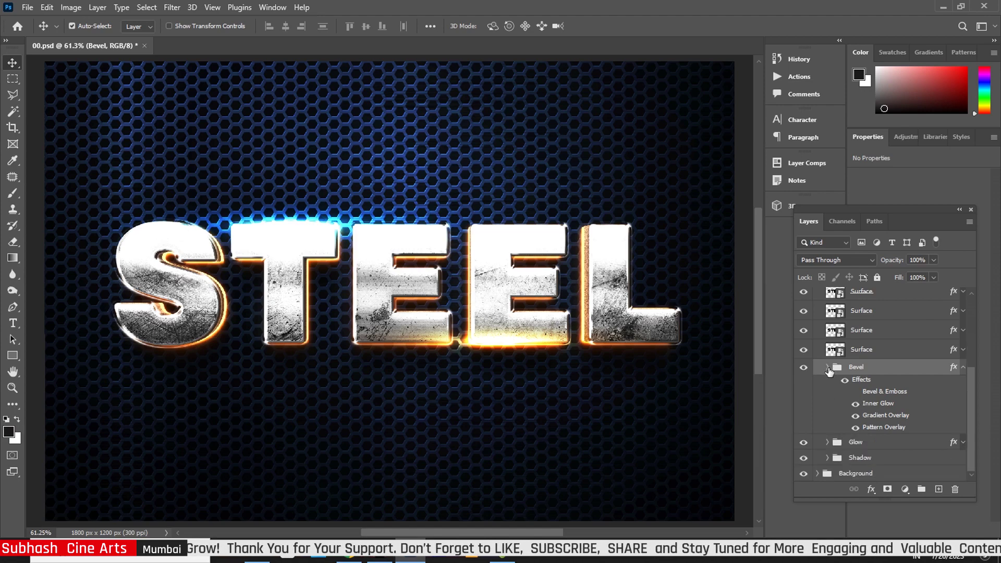
{"action": "left_click", "coordinate": [828, 443]}
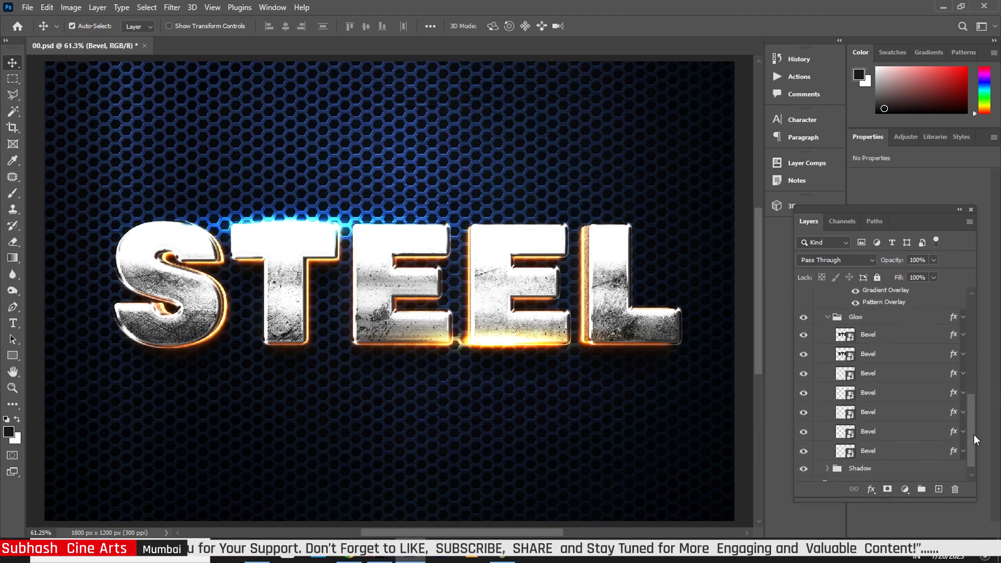
{"action": "left_click_drag", "start_coordinate": [970, 392], "coordinate": [975, 424]}
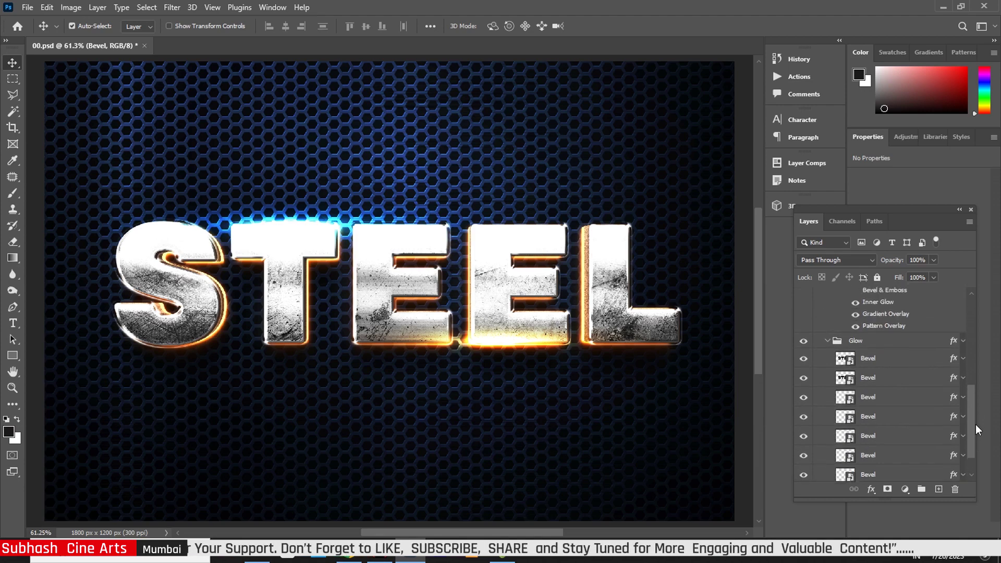
{"action": "left_click", "coordinate": [953, 359]}
{"action": "double_click", "coordinate": [953, 358]}
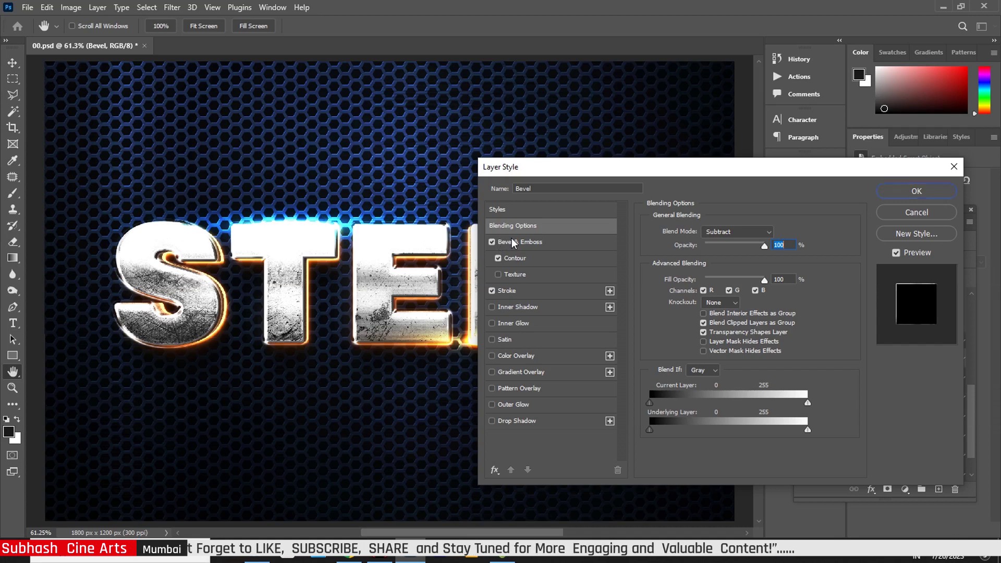
{"action": "left_click", "coordinate": [511, 238]}
{"action": "left_click_drag", "start_coordinate": [715, 285], "coordinate": [721, 283]}
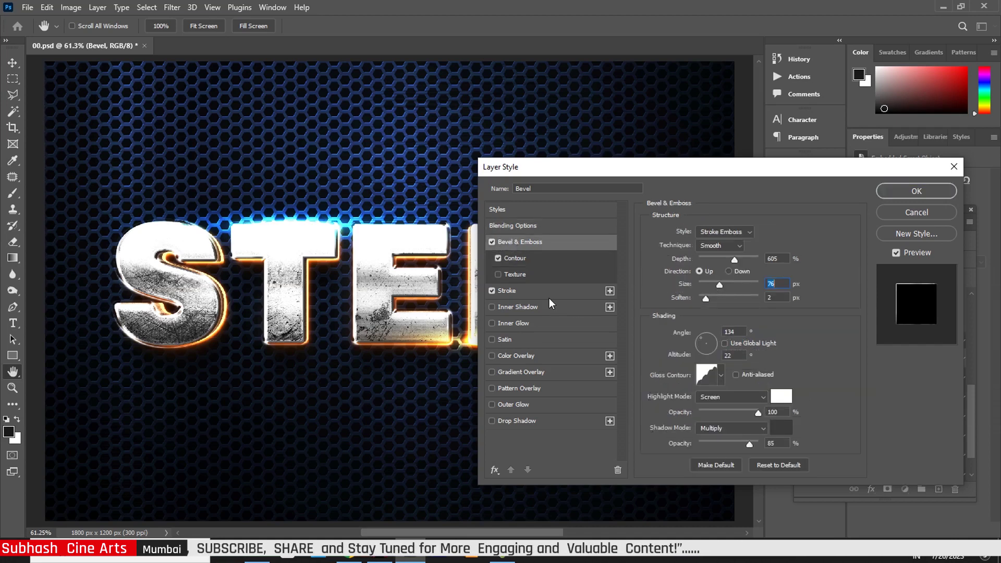
Step: Set a 1 px Stroke and move its silver gradient stops to locations 38 and 16
{"action": "left_click", "coordinate": [523, 291]}
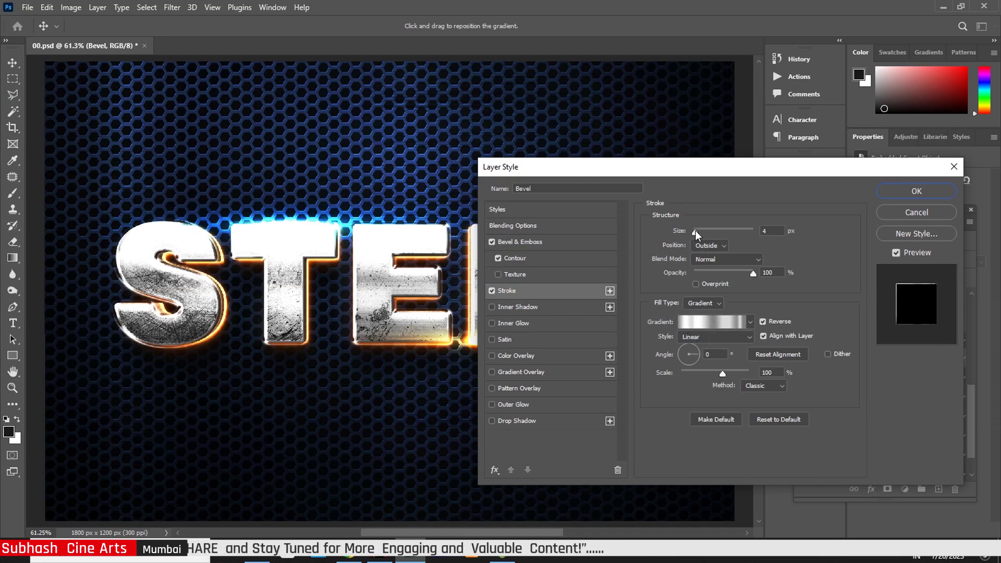
{"action": "mouse_move", "coordinate": [696, 230]}
{"action": "left_mouse_down"}
{"action": "mouse_move", "coordinate": [706, 233]}
{"action": "mouse_move", "coordinate": [696, 234]}
{"action": "left_mouse_up"}
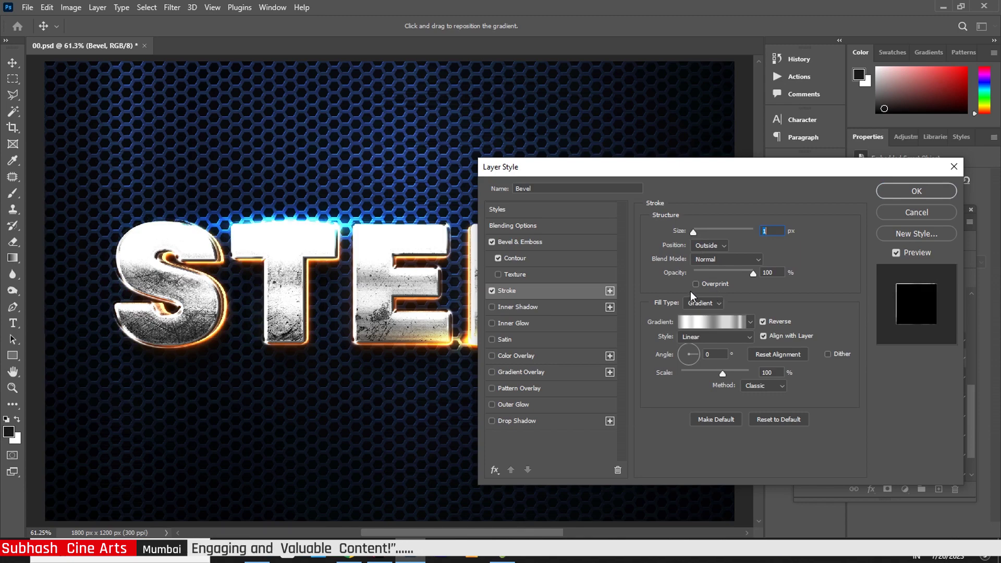
{"action": "left_click", "coordinate": [716, 321]}
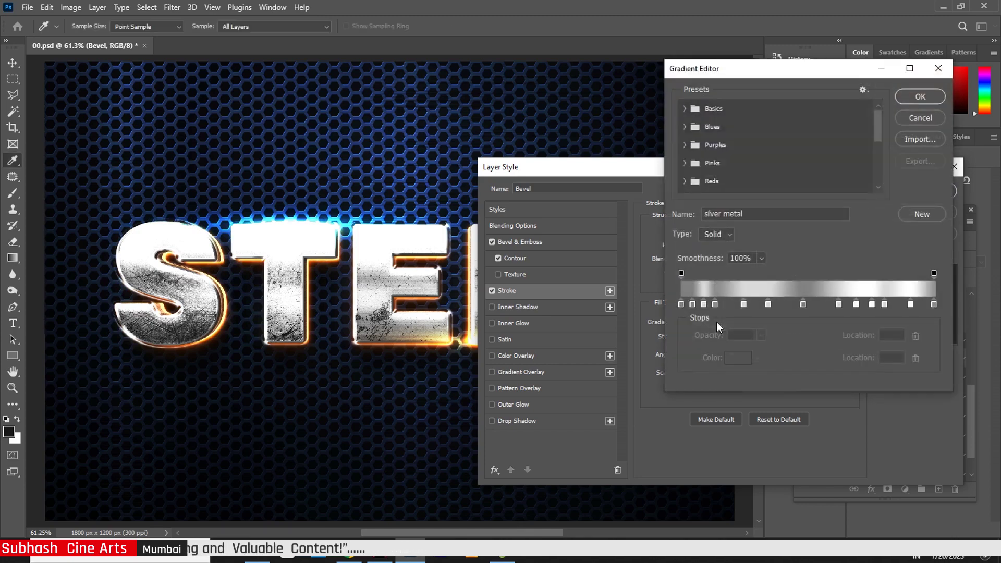
{"action": "left_click", "coordinate": [769, 303]}
{"action": "left_click_drag", "start_coordinate": [769, 303], "coordinate": [777, 304]}
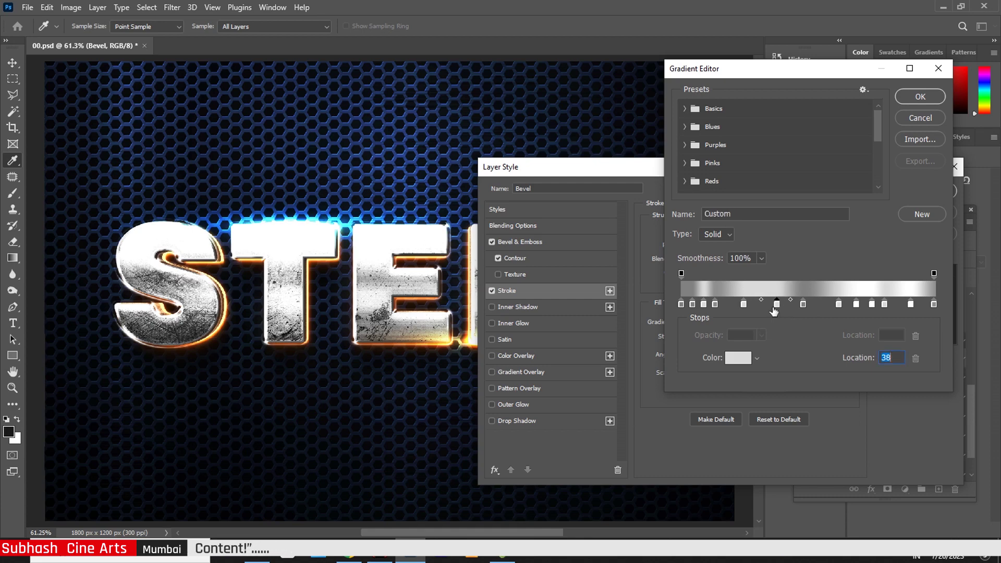
{"action": "left_click", "coordinate": [837, 304]}
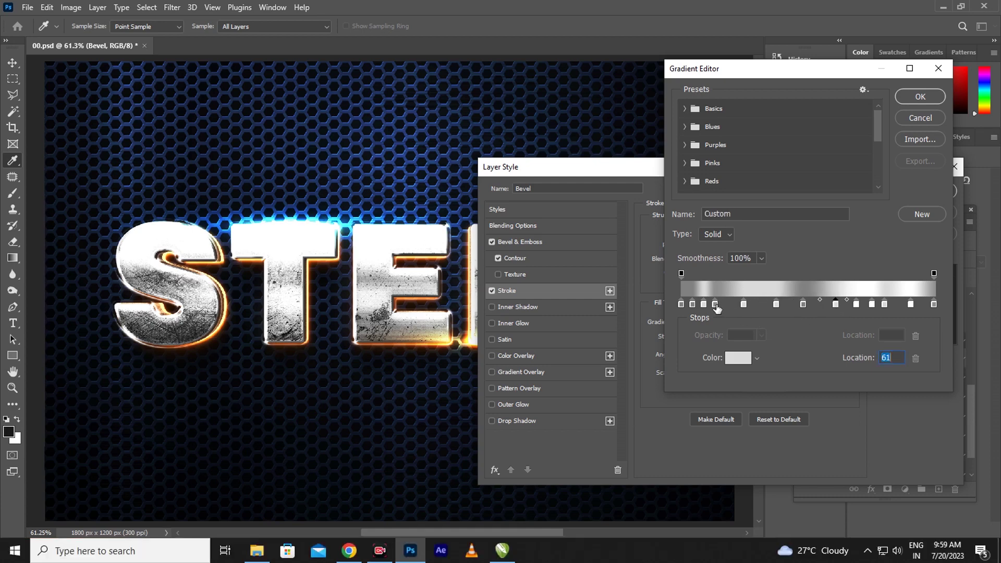
{"action": "left_click_drag", "start_coordinate": [715, 304], "coordinate": [722, 305]}
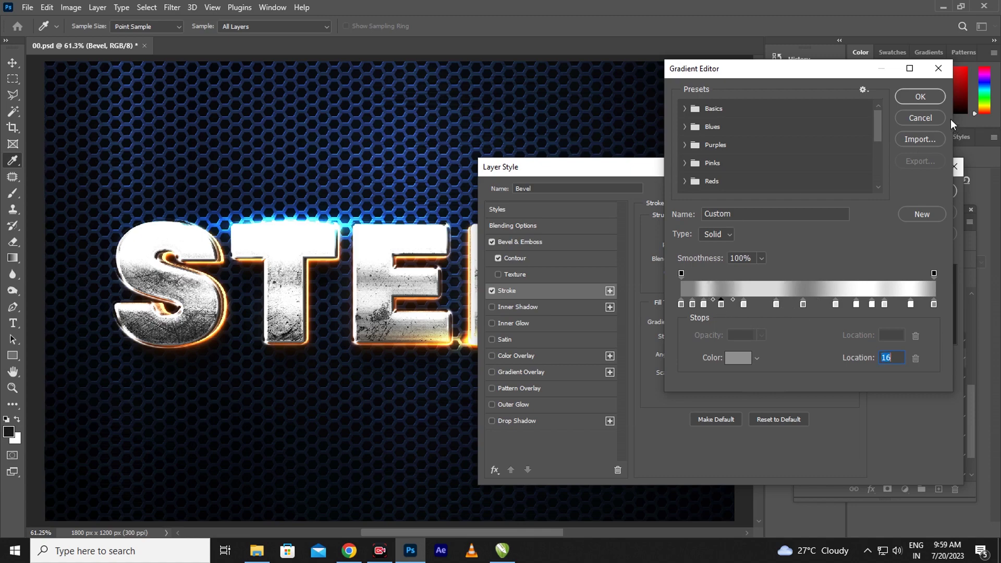
{"action": "left_click", "coordinate": [920, 98]}
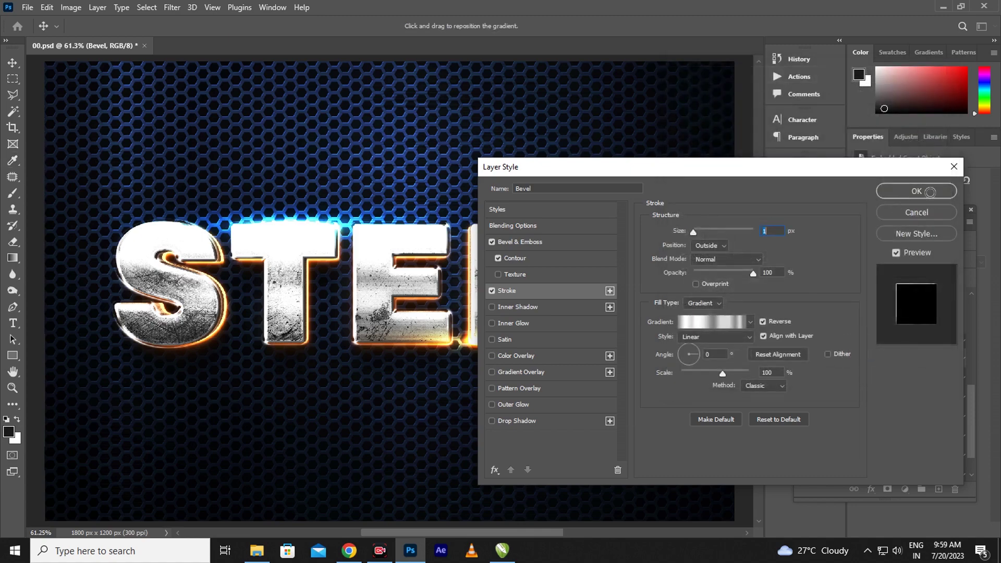
Step: Shift a stop left in the second Glow Bevel layer's silver stroke gradient and apply
{"action": "left_click", "coordinate": [922, 191]}
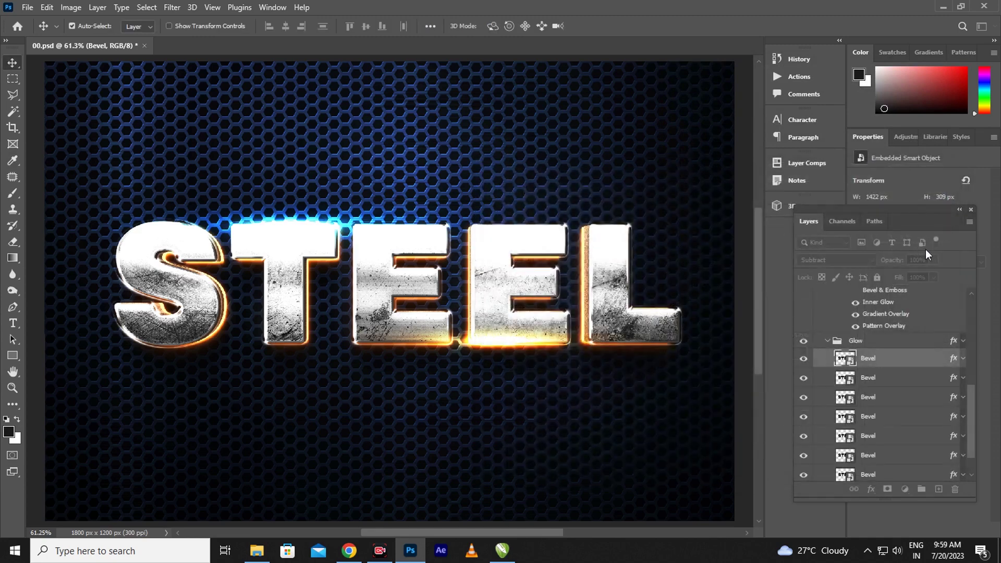
{"action": "left_click", "coordinate": [957, 383]}
{"action": "double_click", "coordinate": [956, 383]}
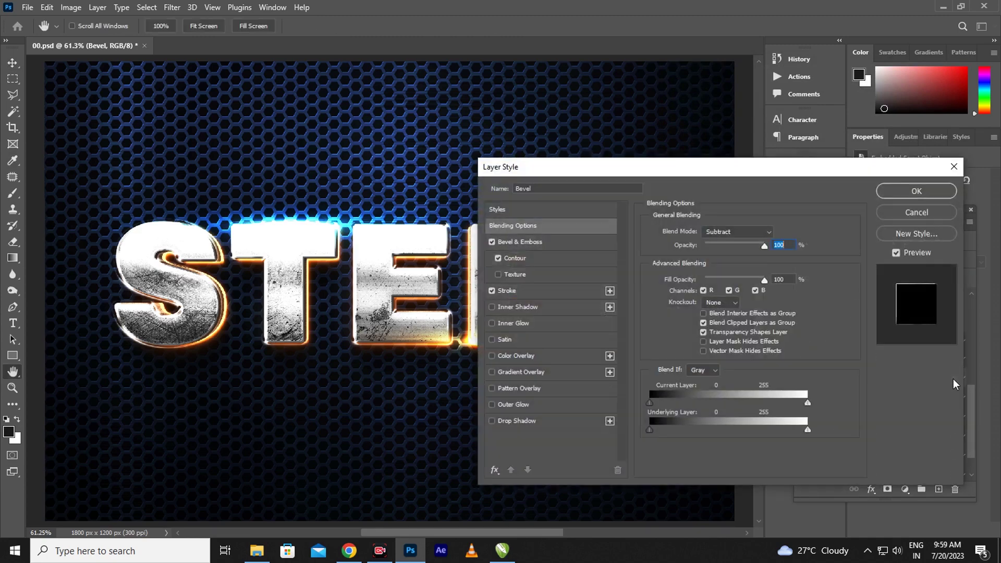
{"action": "left_click", "coordinate": [523, 291]}
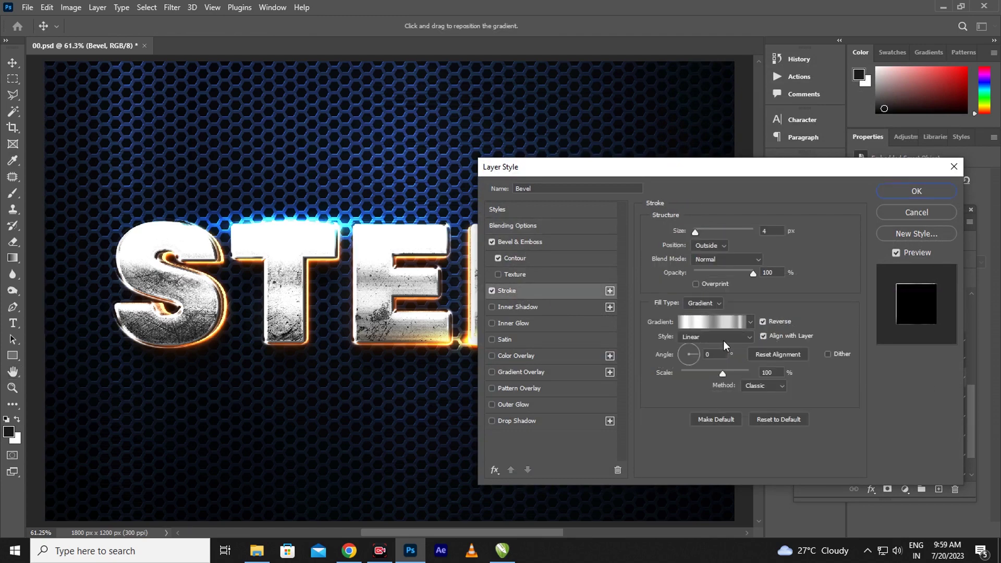
{"action": "left_click", "coordinate": [711, 324]}
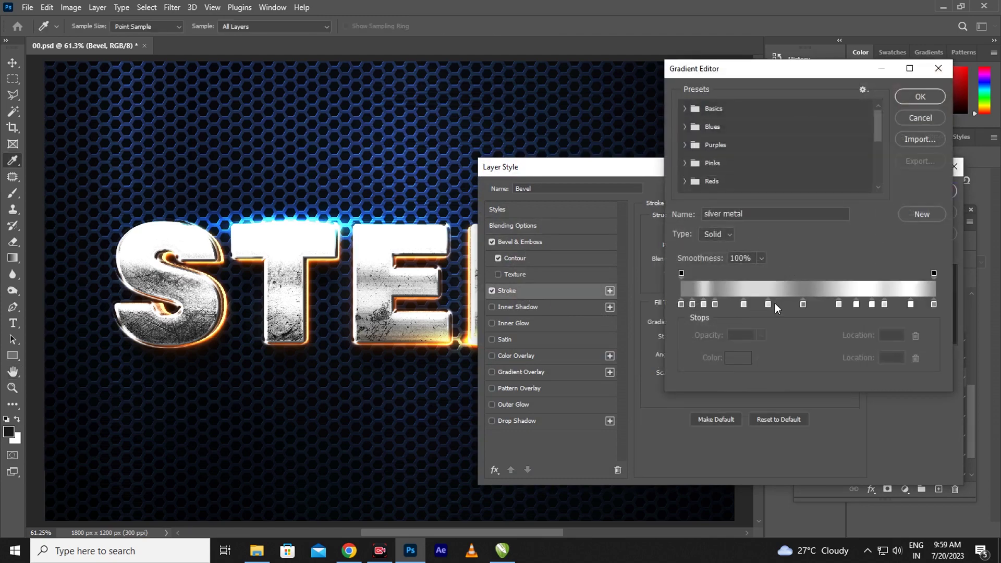
{"action": "left_click_drag", "start_coordinate": [769, 304], "coordinate": [720, 304]}
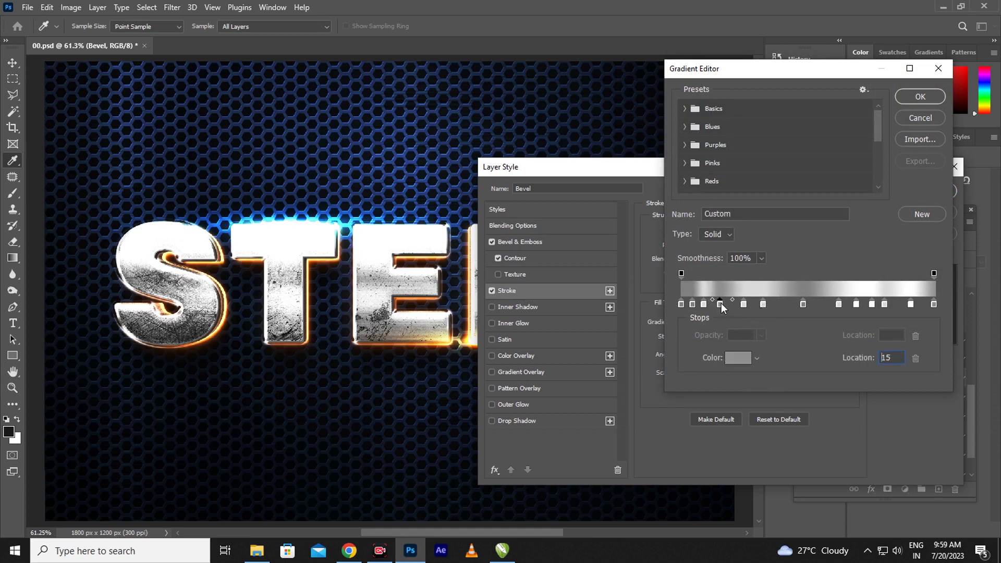
{"action": "left_click", "coordinate": [884, 304]}
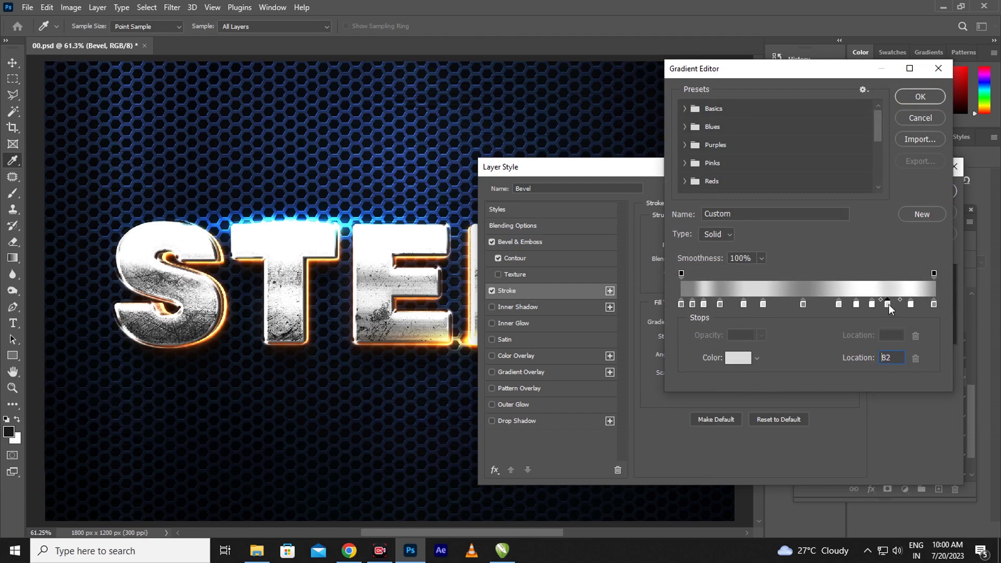
{"action": "left_click", "coordinate": [920, 96]}
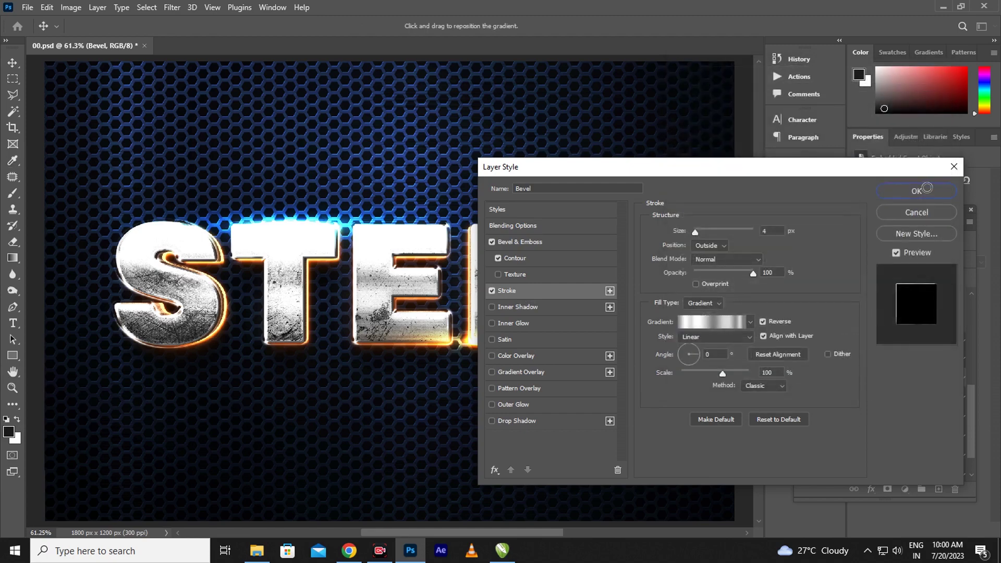
{"action": "left_click", "coordinate": [918, 192]}
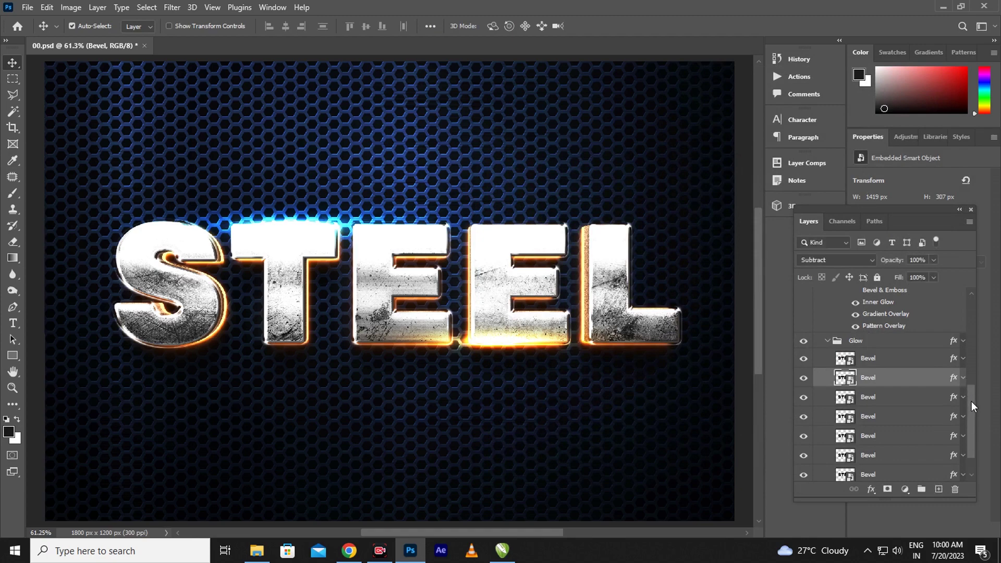
Step: Widen the upper Shadow layer's first Drop Shadow spread to about 18%
{"action": "left_click_drag", "start_coordinate": [971, 402], "coordinate": [973, 458]}
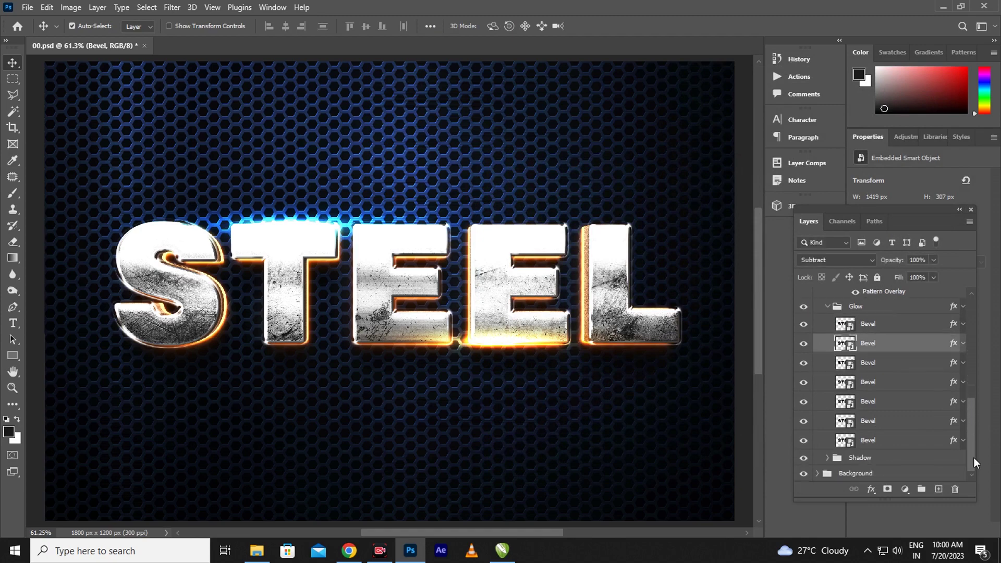
{"action": "left_click", "coordinate": [827, 457]}
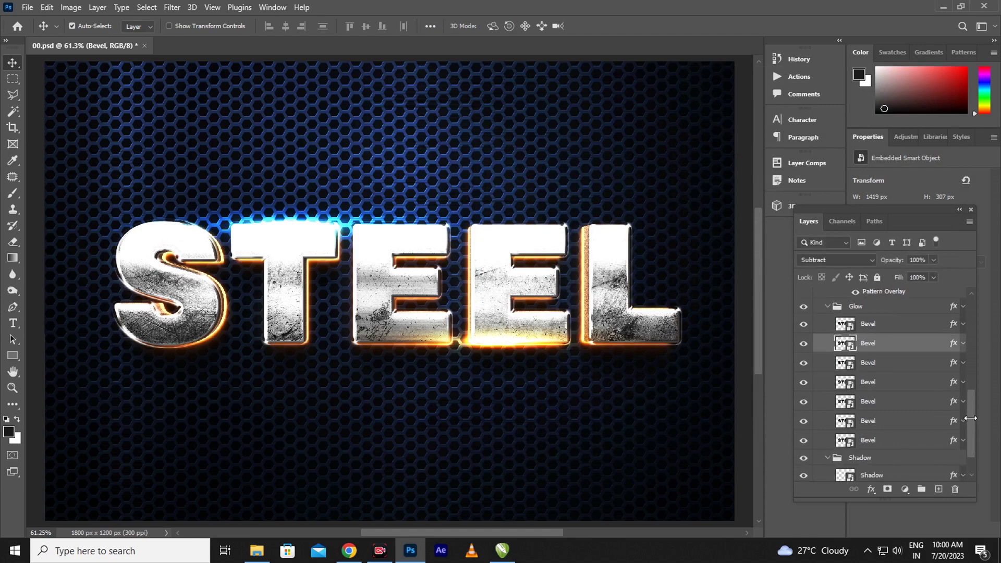
{"action": "left_click_drag", "start_coordinate": [971, 406], "coordinate": [974, 452]}
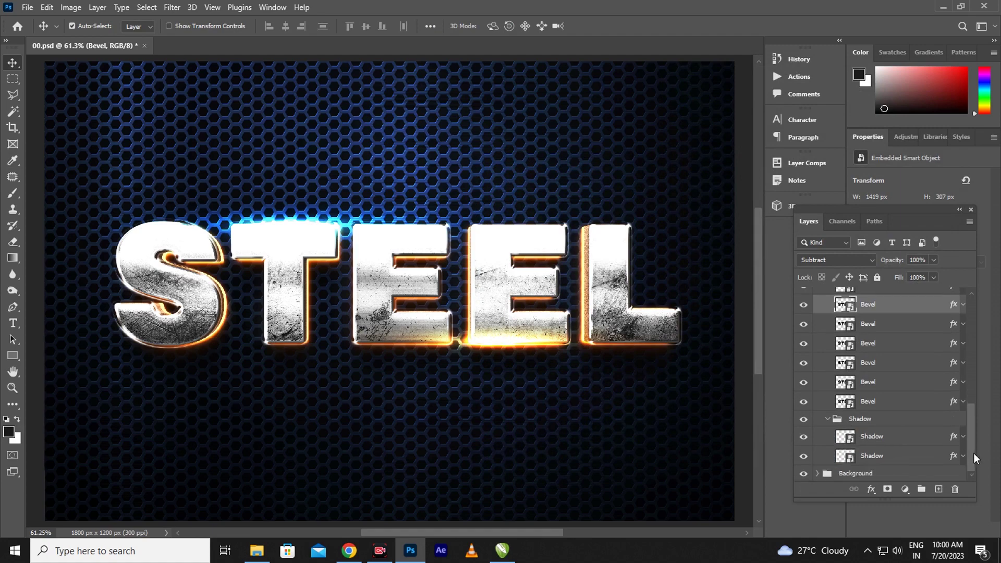
{"action": "left_click", "coordinate": [954, 437]}
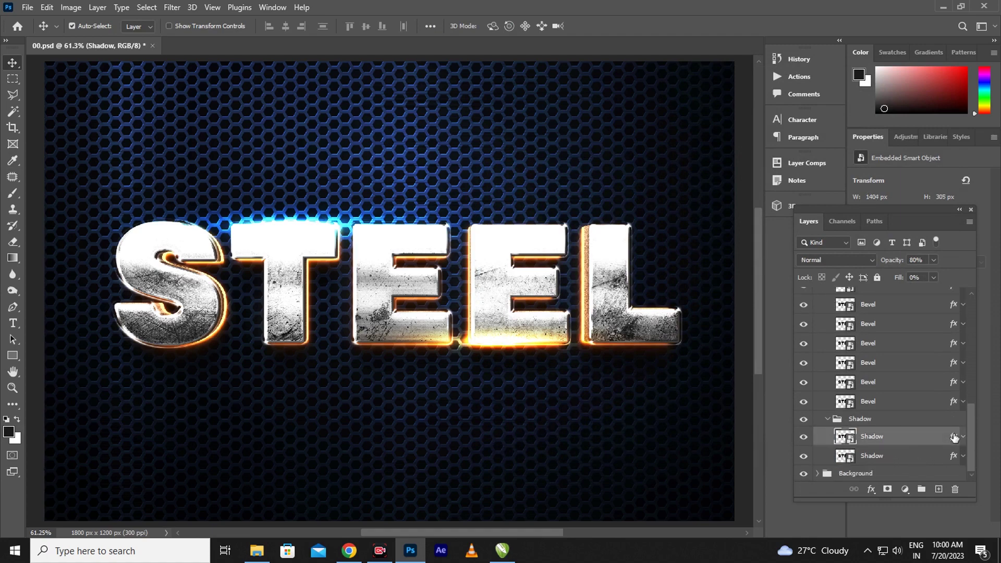
{"action": "double_click", "coordinate": [955, 437]}
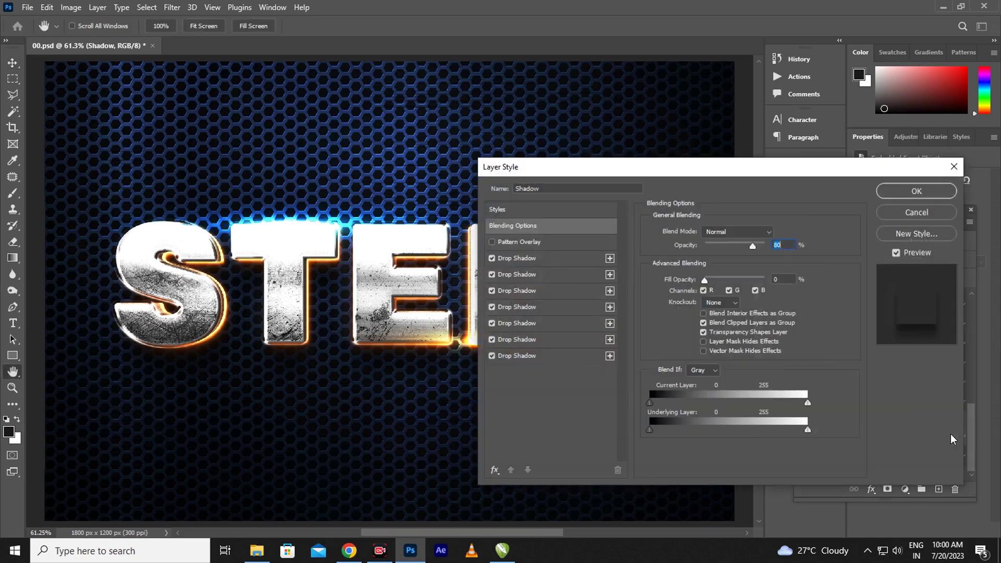
{"action": "left_click", "coordinate": [529, 257]}
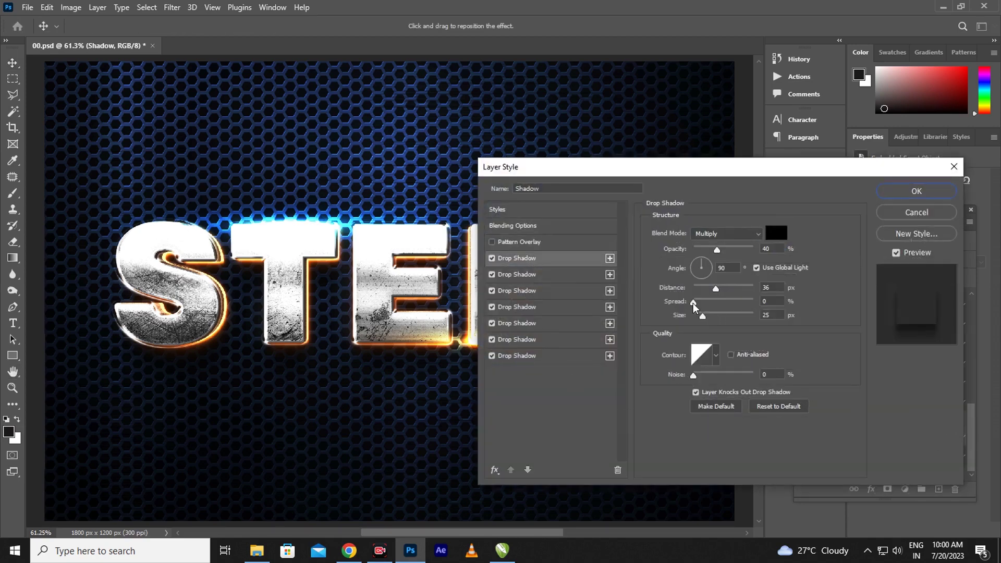
{"action": "left_click_drag", "start_coordinate": [693, 304], "coordinate": [729, 293]}
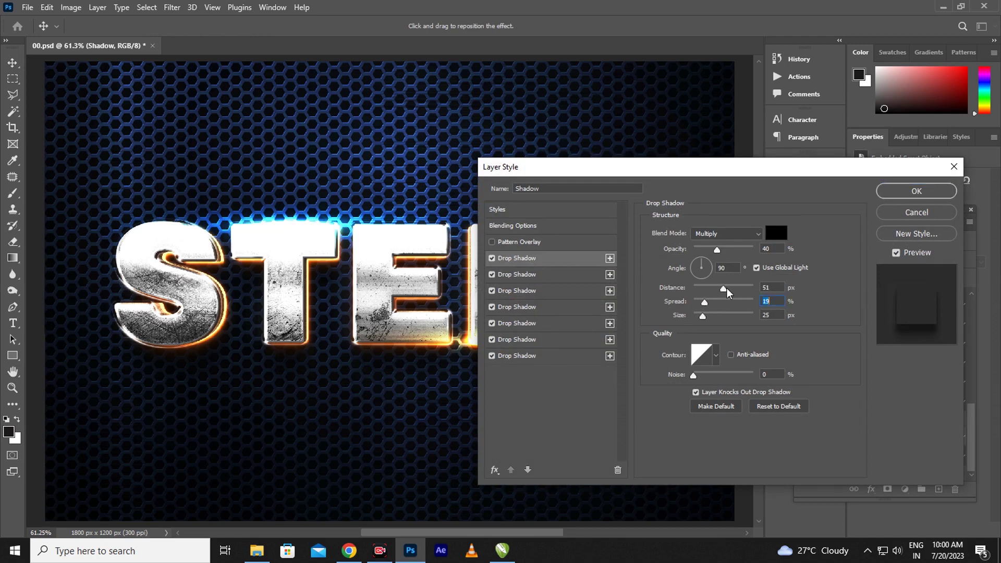
{"action": "left_click", "coordinate": [901, 191]}
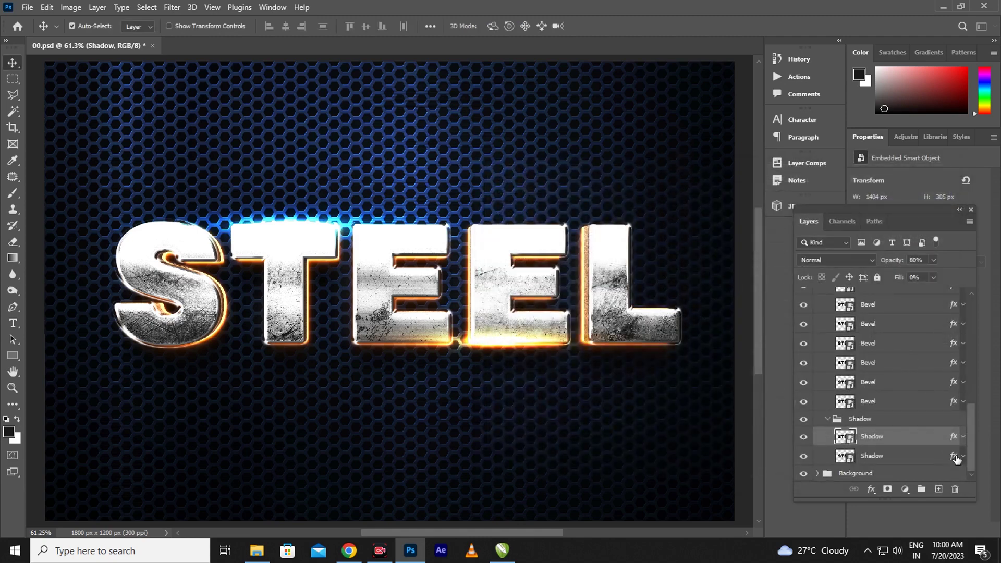
Step: Raise the lower Shadow layer's first Drop Shadow spread to about 21%
{"action": "left_click", "coordinate": [955, 457]}
{"action": "double_click", "coordinate": [955, 457]}
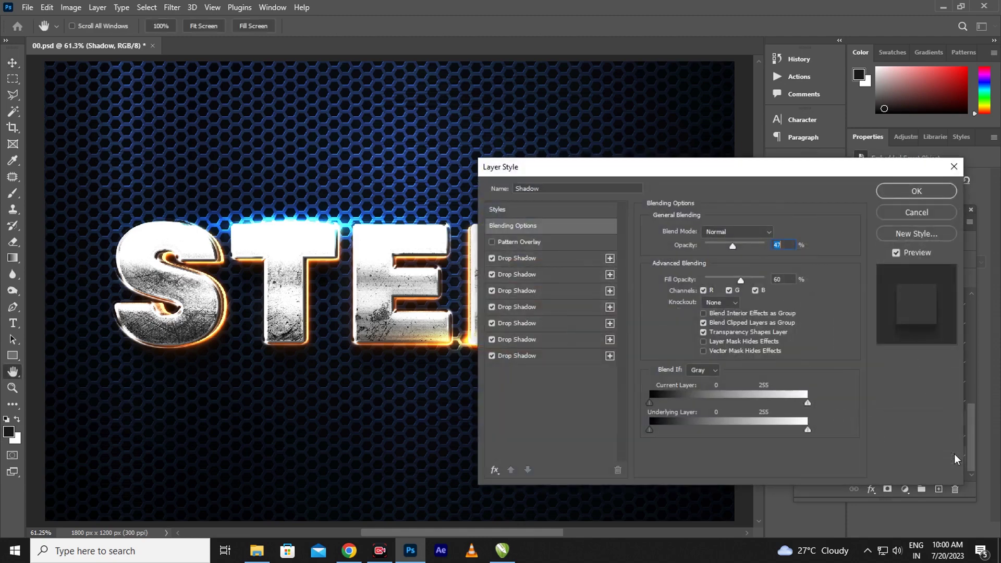
{"action": "left_click", "coordinate": [532, 258]}
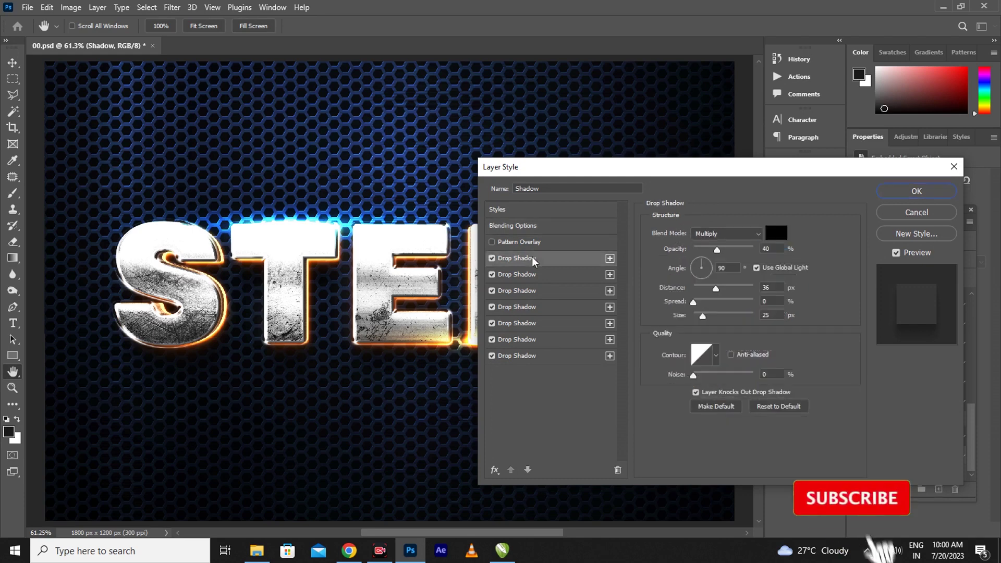
{"action": "left_click_drag", "start_coordinate": [693, 302], "coordinate": [706, 303]}
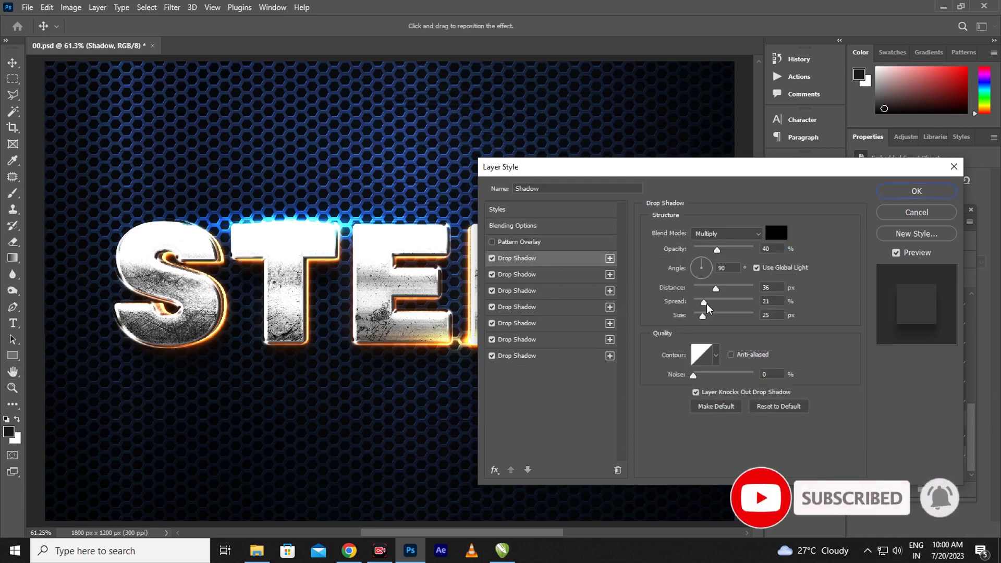
{"action": "left_click", "coordinate": [706, 304]}
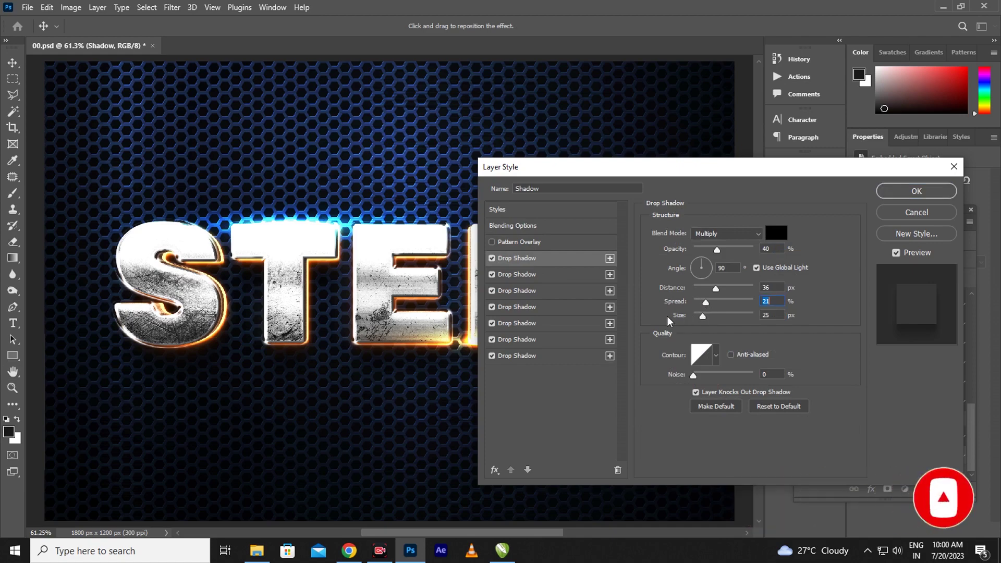
{"action": "left_click", "coordinate": [890, 191]}
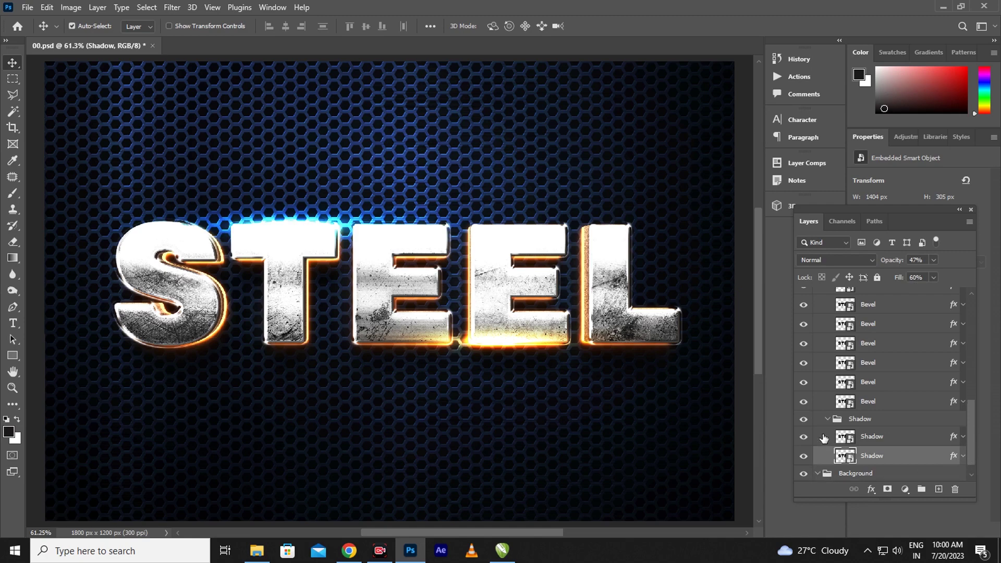
{"action": "left_click", "coordinate": [829, 420]}
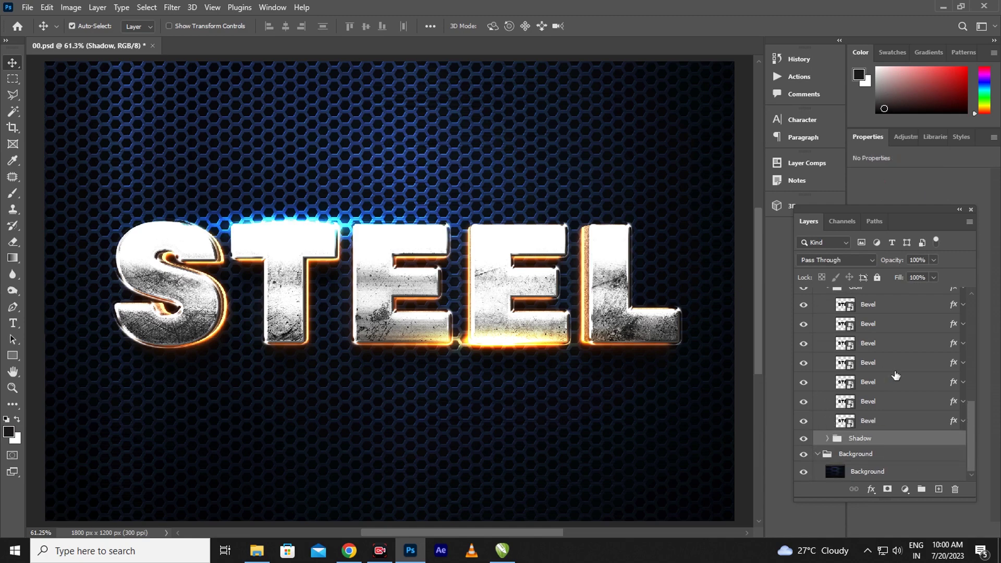
{"action": "left_click", "coordinate": [839, 474]}
{"action": "key", "text": "h"}
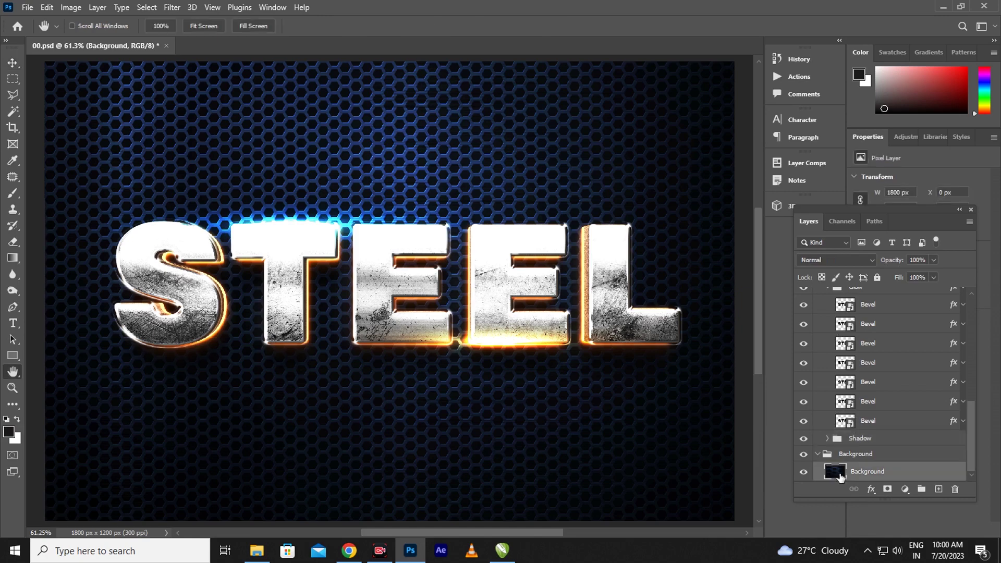
{"action": "double_click", "coordinate": [840, 474]}
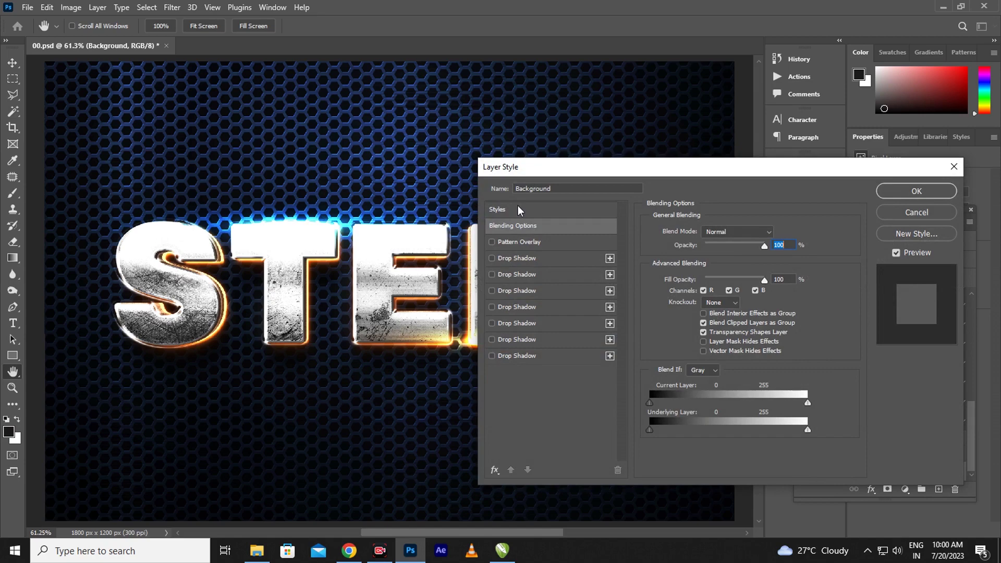
{"action": "left_click", "coordinate": [539, 228]}
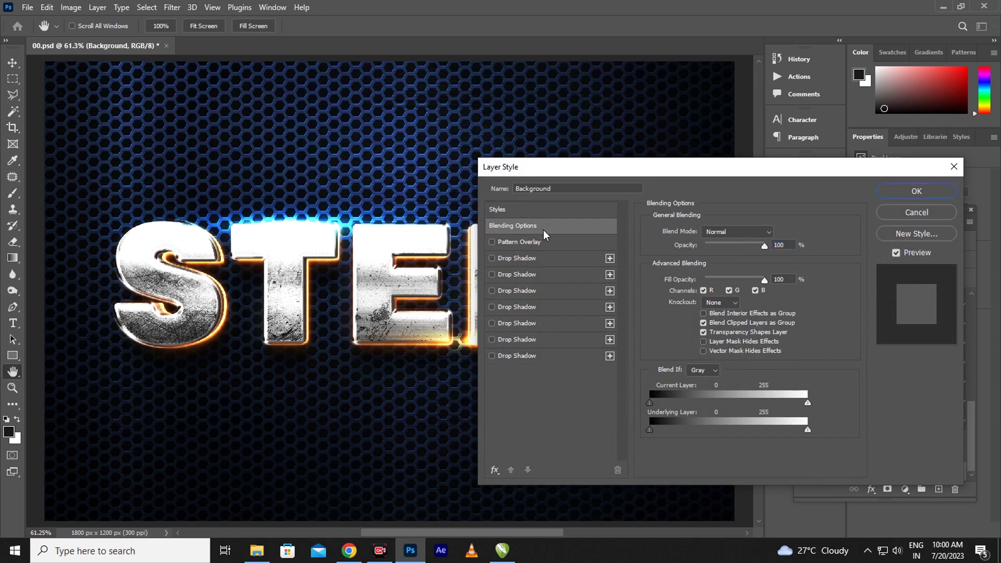
{"action": "left_click_drag", "start_coordinate": [649, 403], "coordinate": [724, 402]}
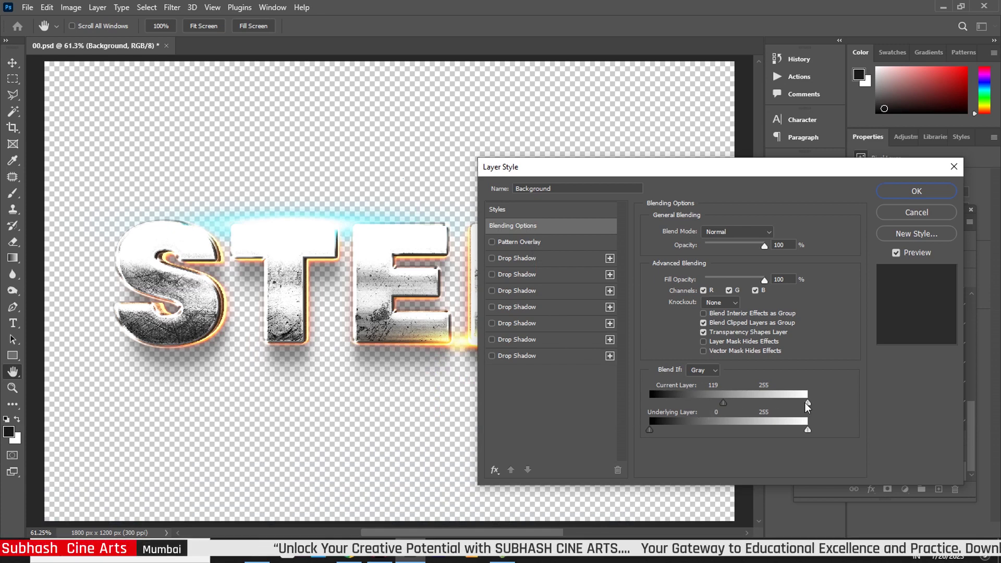
{"action": "left_click", "coordinate": [493, 241]}
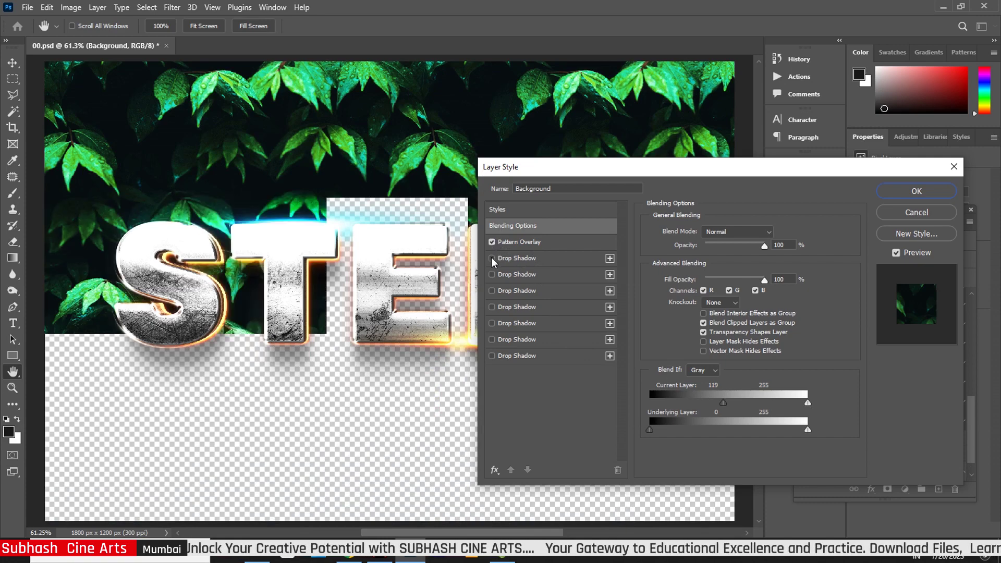
{"action": "left_click", "coordinate": [491, 257]}
{"action": "left_click", "coordinate": [492, 242]}
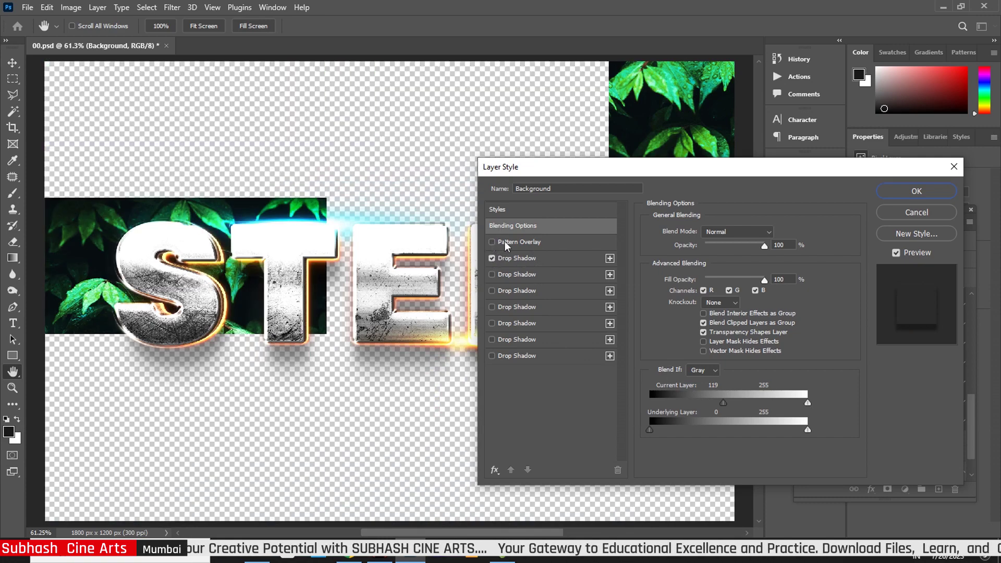
{"action": "left_click", "coordinate": [897, 214]}
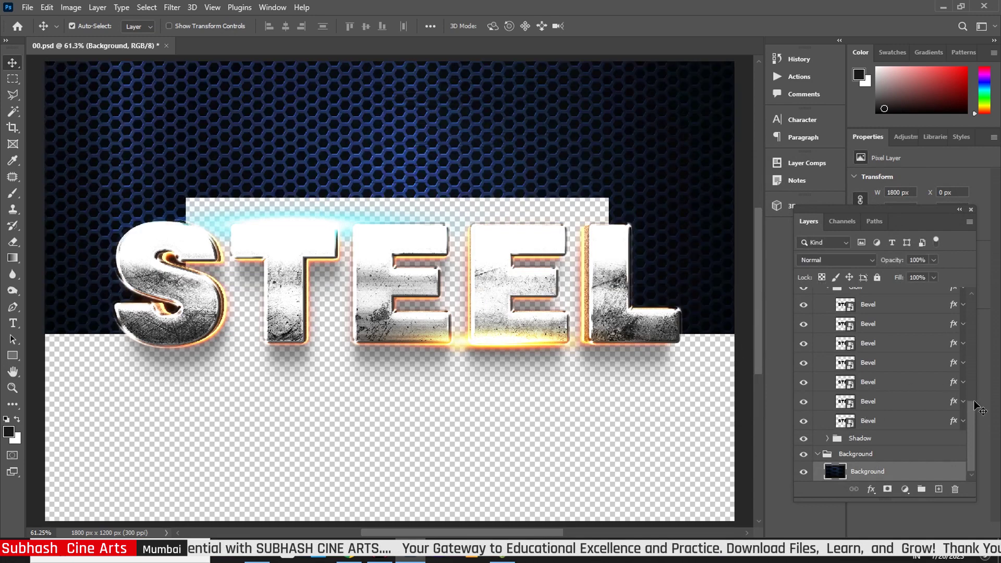
{"action": "left_click_drag", "start_coordinate": [972, 431], "coordinate": [972, 404]}
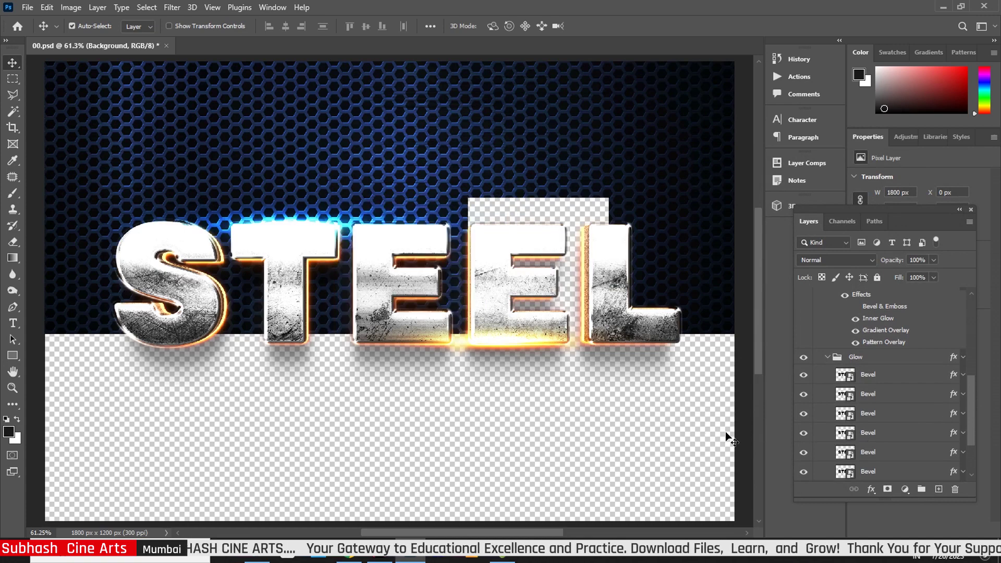
{"action": "left_click", "coordinate": [831, 520]}
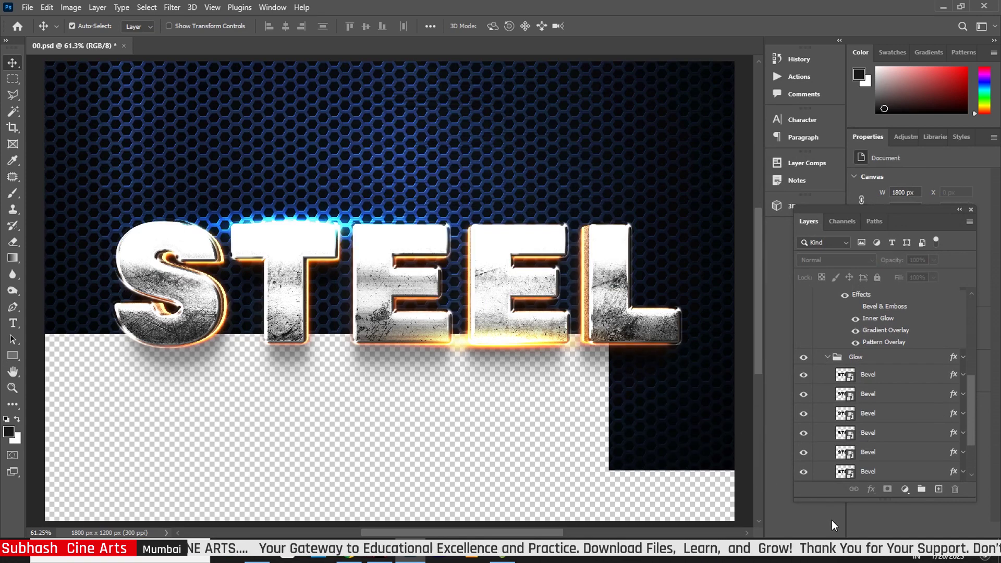
Step: Open the Place Your Text Here smart object and select its STEEL text
{"action": "left_click", "coordinate": [826, 298]}
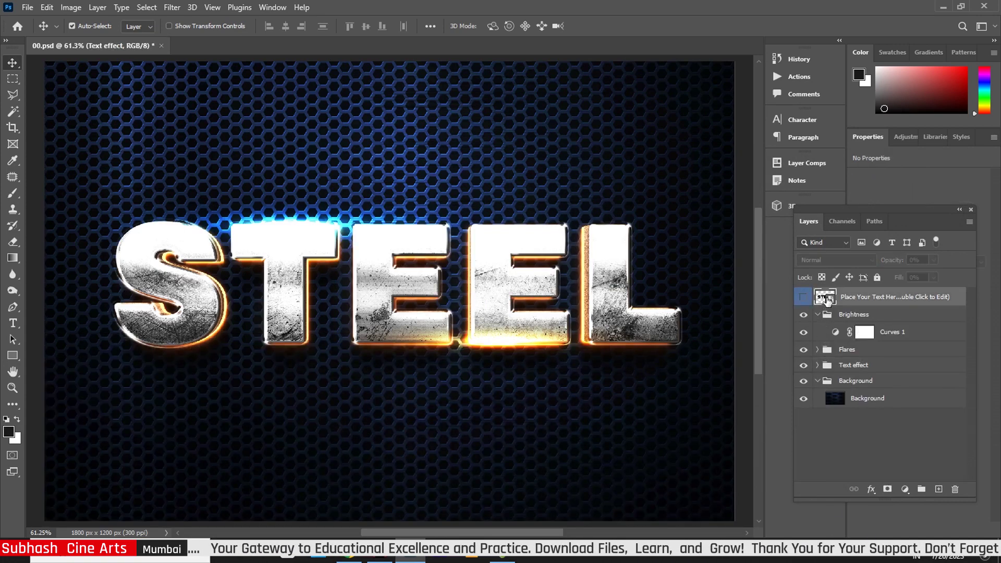
{"action": "double_click", "coordinate": [826, 299]}
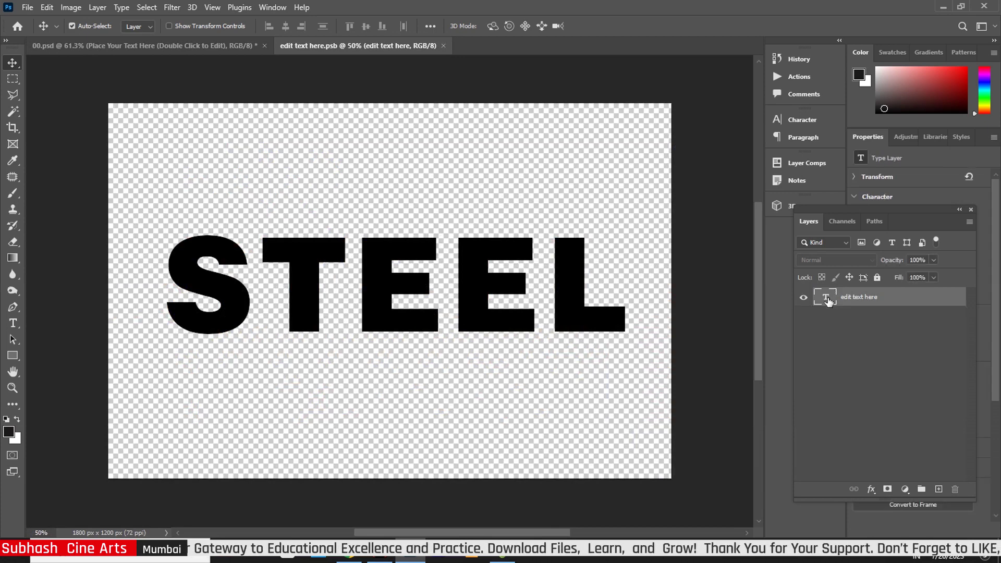
{"action": "double_click", "coordinate": [821, 298]}
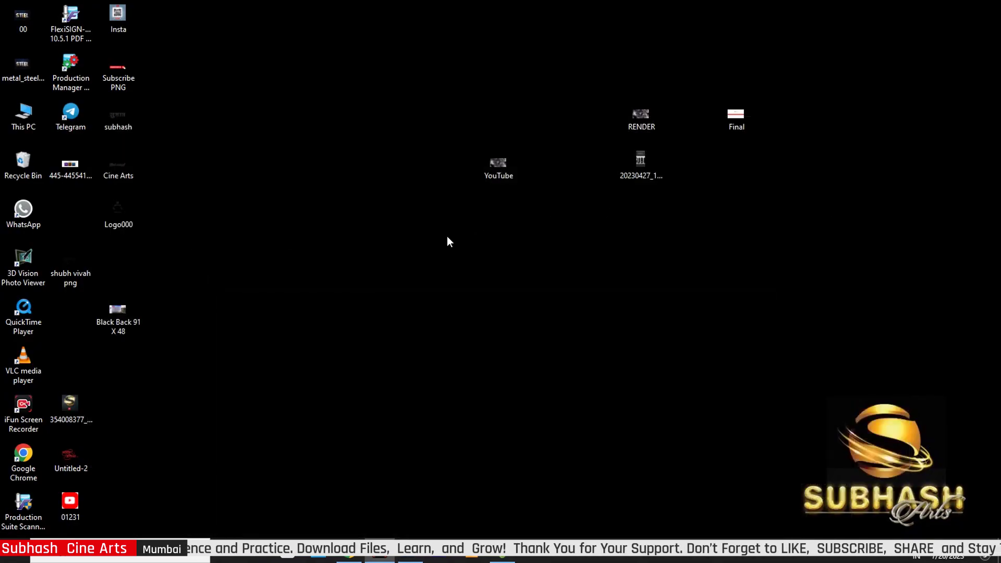
Step: Replace the IndiaTyping word with 'subhash' and select the resulting सुभाष
{"action": "left_click", "coordinate": [349, 557]}
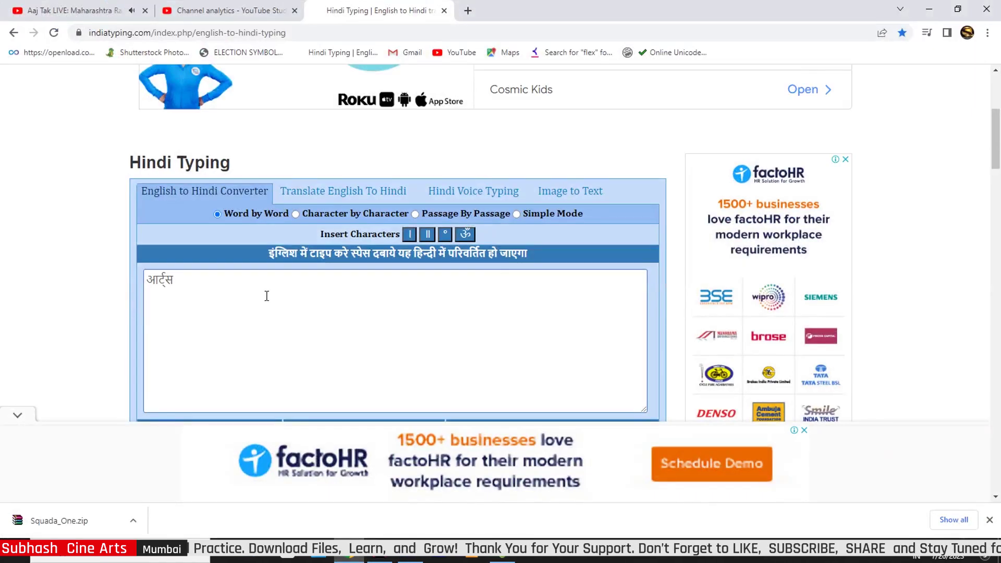
{"action": "key", "text": "ctrl+a"}
{"action": "type", "text": "s"}
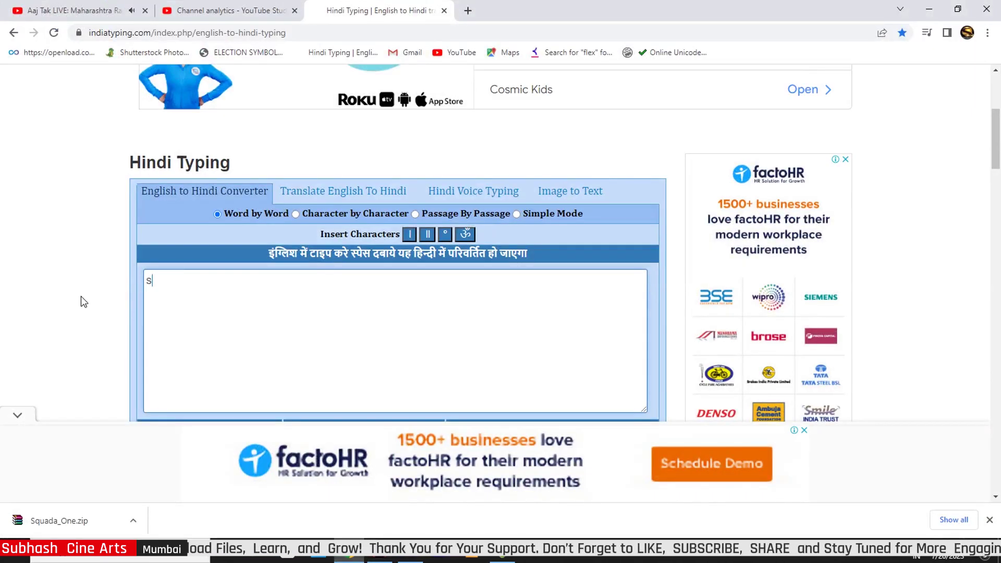
{"action": "type", "text": "u"}
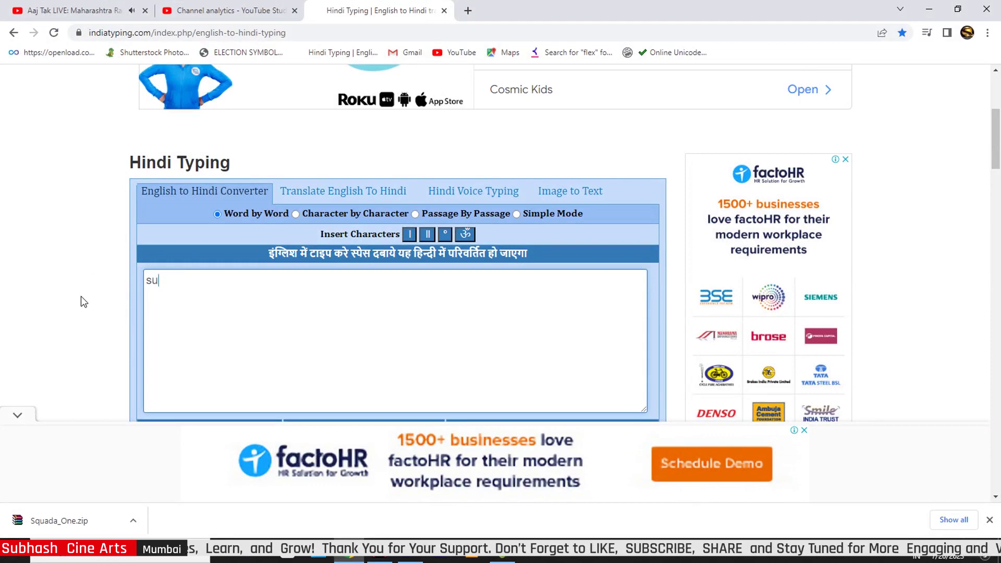
{"action": "type", "text": "bha"}
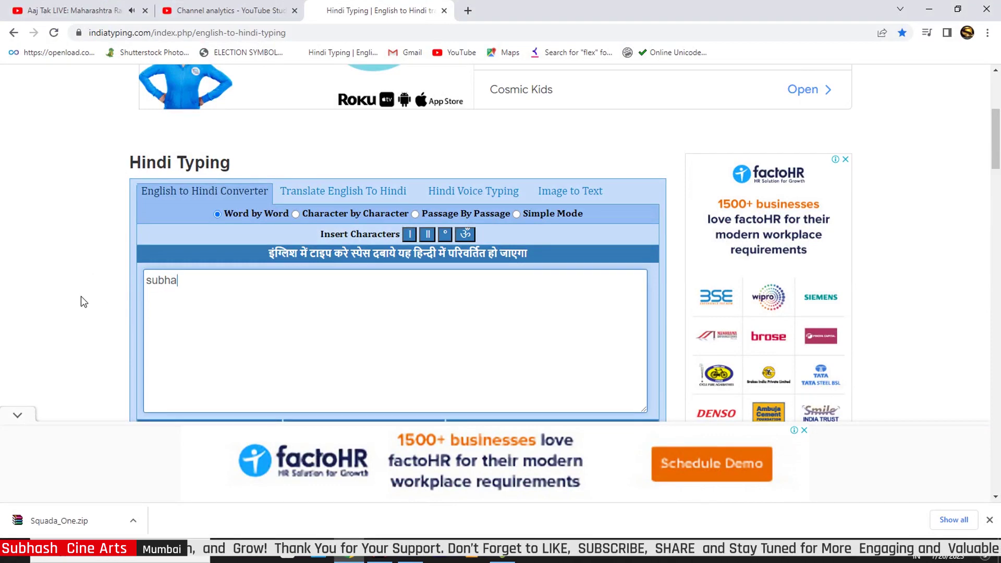
{"action": "type", "text": "sh"}
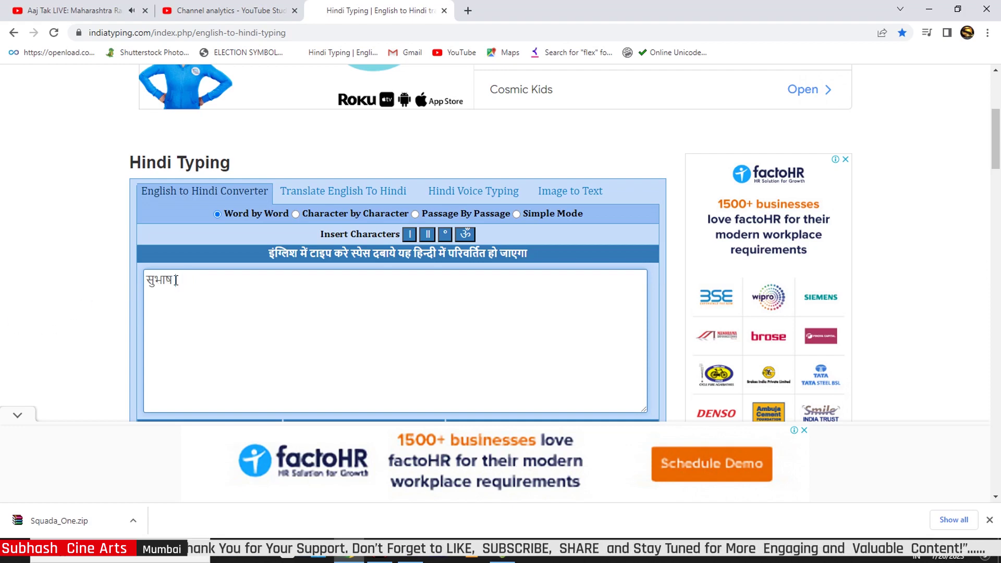
{"action": "left_click_drag", "start_coordinate": [175, 281], "coordinate": [120, 296]}
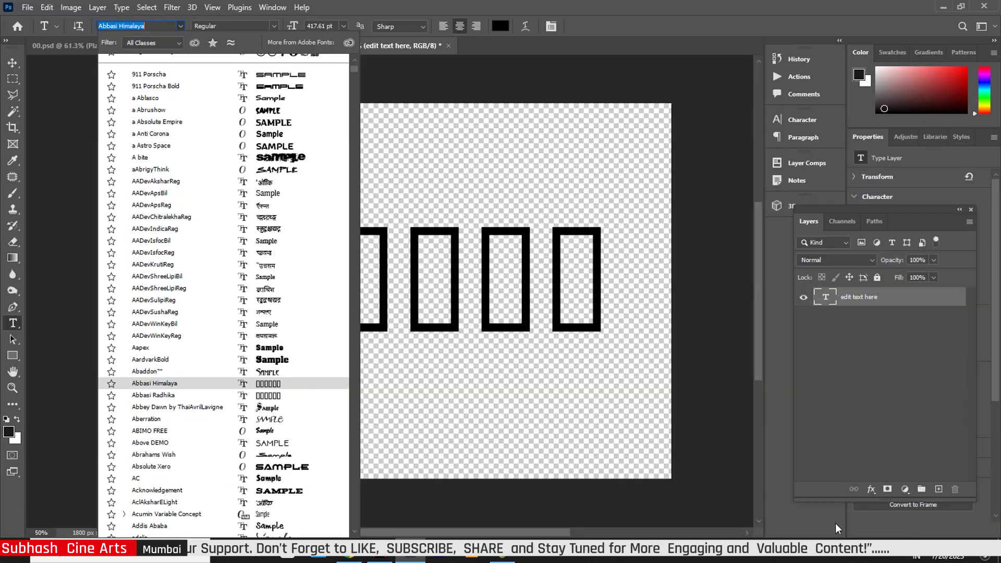
Step: Set the pasted सुभाष text in the SHREE-DEV-2371 font
{"action": "scroll", "coordinate": [285, 354], "scroll_direction": "down", "scroll_amount": 3}
{"action": "scroll", "coordinate": [282, 370], "scroll_direction": "down", "scroll_amount": 4}
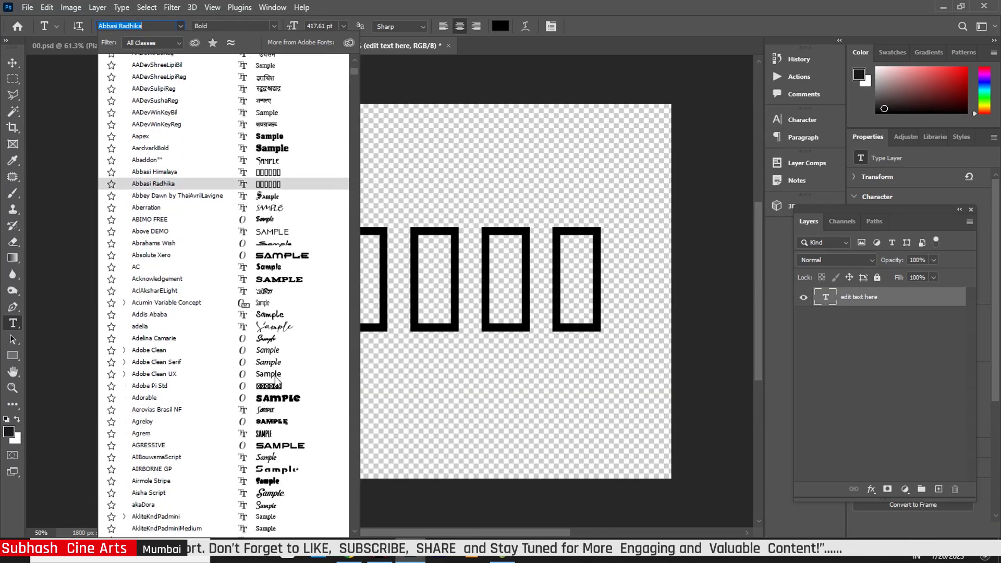
{"action": "scroll", "coordinate": [279, 385], "scroll_direction": "down", "scroll_amount": 2}
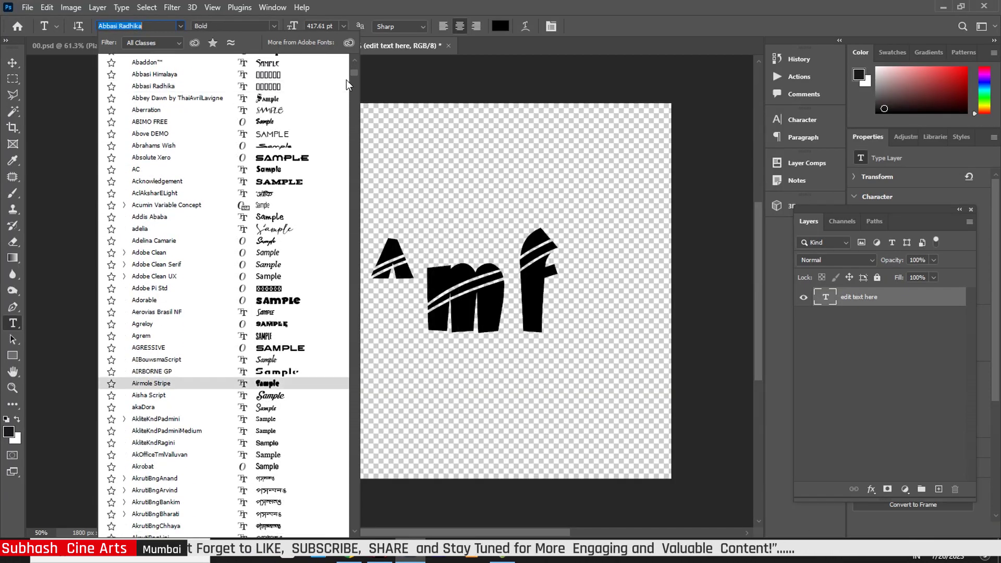
{"action": "left_click_drag", "start_coordinate": [356, 71], "coordinate": [355, 299]}
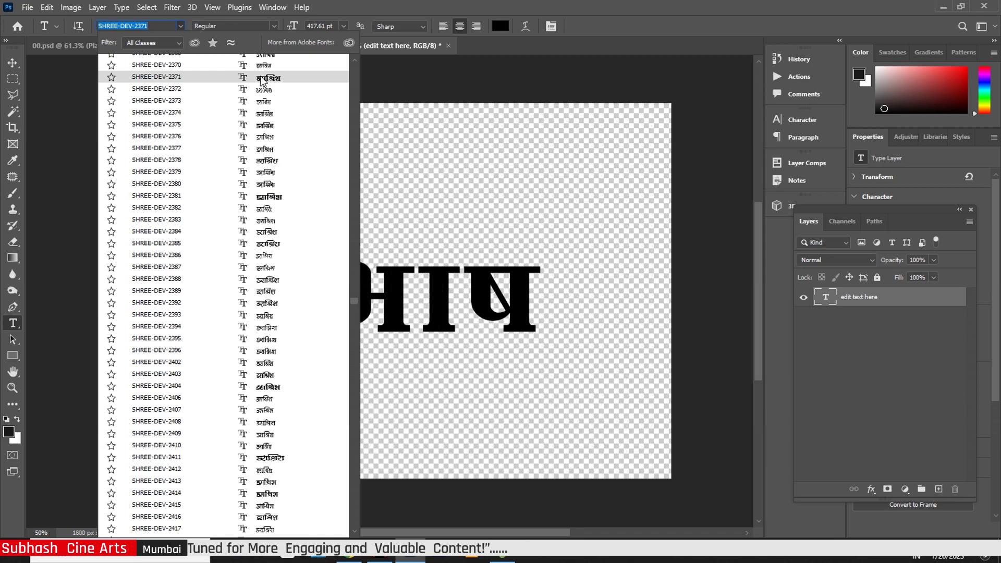
{"action": "left_click", "coordinate": [262, 78]}
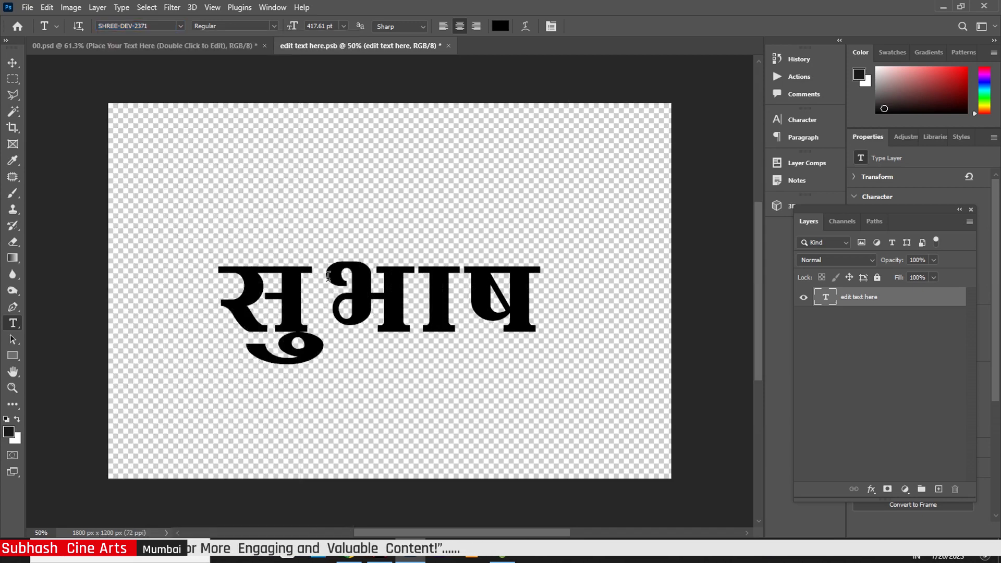
{"action": "left_click", "coordinate": [328, 278]}
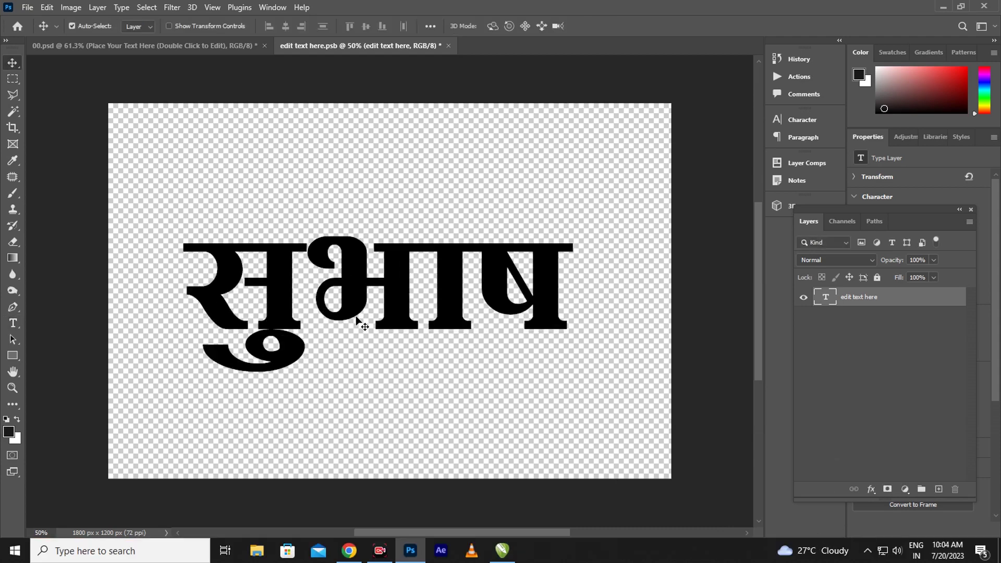
Step: Nudge the text slightly left and down, then close and save the smart object
{"action": "left_click_drag", "start_coordinate": [408, 314], "coordinate": [411, 316]}
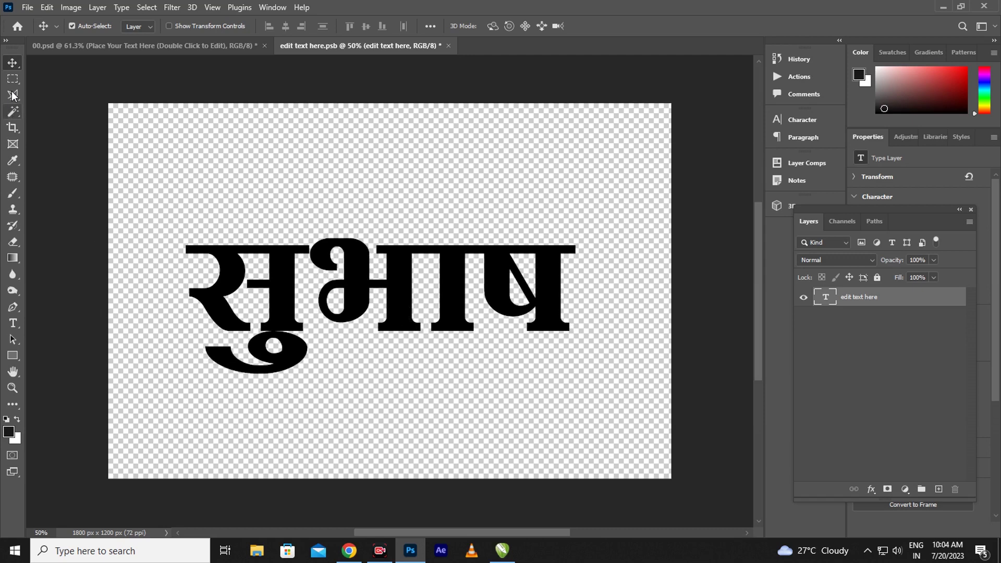
{"action": "left_click", "coordinate": [449, 46]}
{"action": "left_click", "coordinate": [455, 212]}
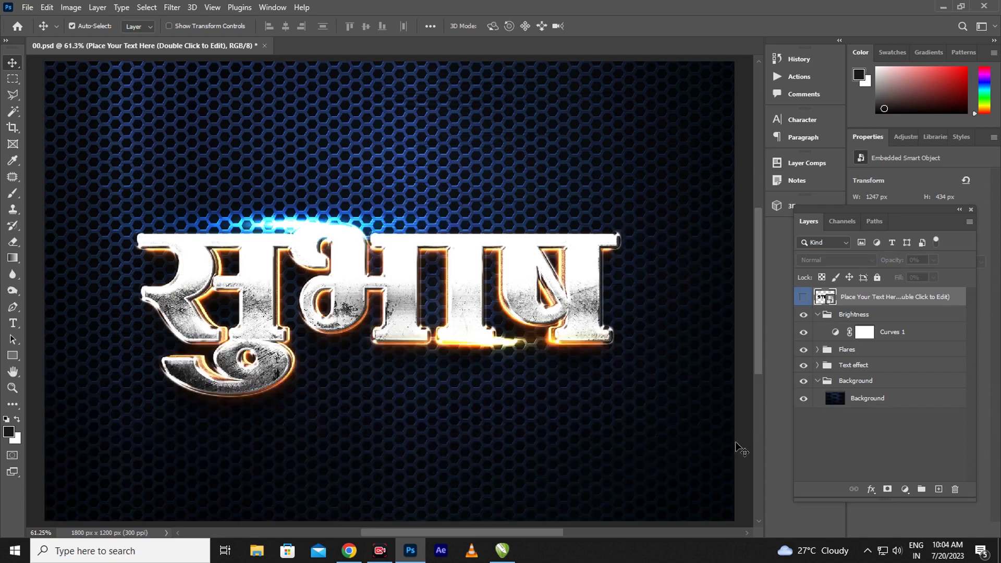
Step: Move flare layer 1 left along the top of the सुभाष text
{"action": "left_click", "coordinate": [307, 229]}
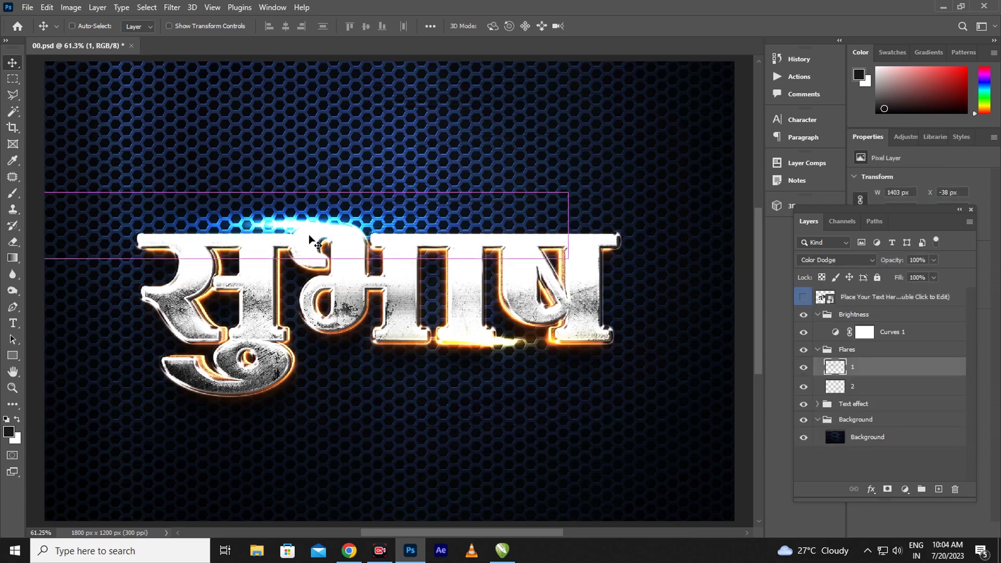
{"action": "key", "text": "ctrl+t"}
{"action": "left_click_drag", "start_coordinate": [321, 239], "coordinate": [240, 245]}
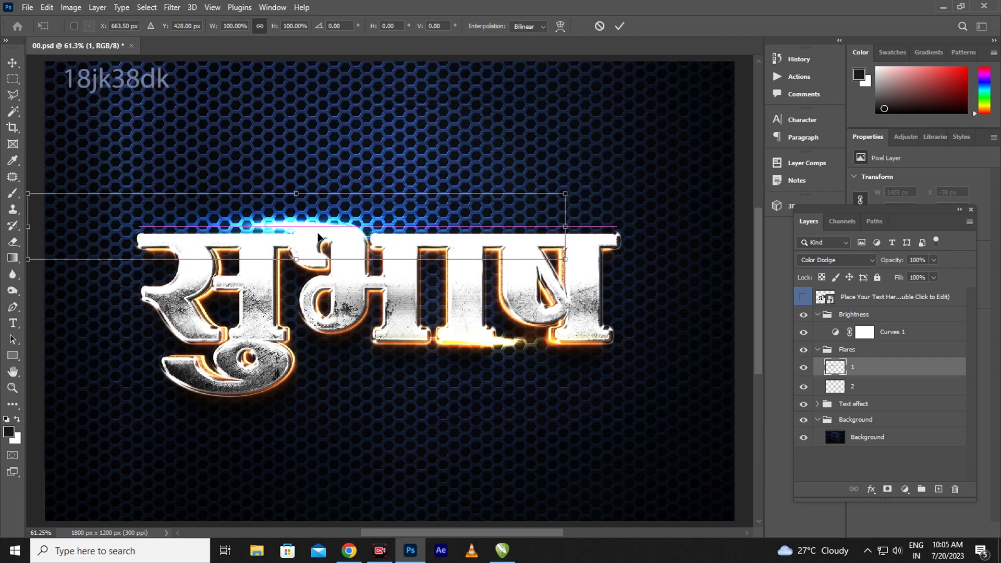
{"action": "left_click_drag", "start_coordinate": [335, 233], "coordinate": [320, 236]}
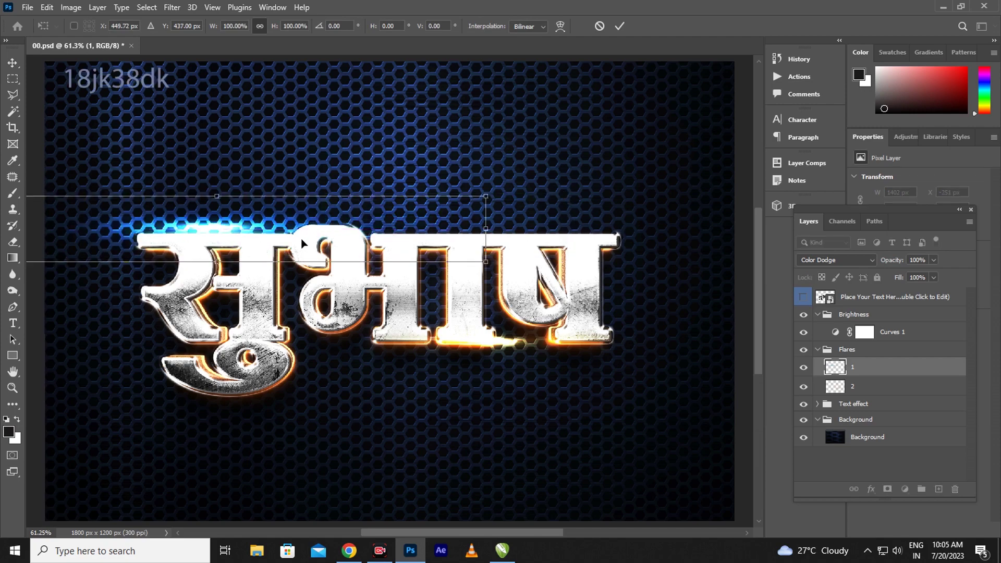
{"action": "left_click_drag", "start_coordinate": [301, 243], "coordinate": [269, 245]}
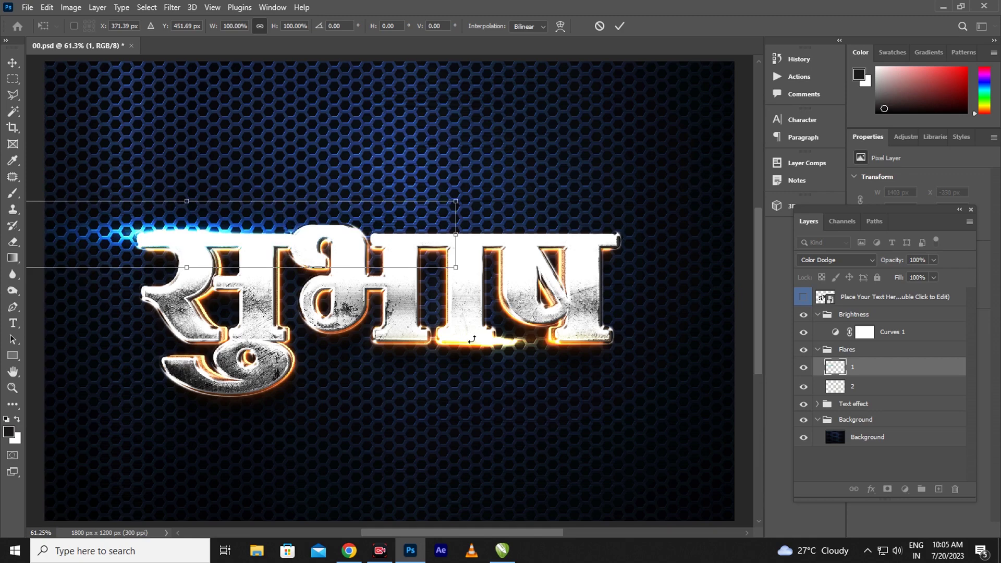
{"action": "left_click", "coordinate": [12, 64]}
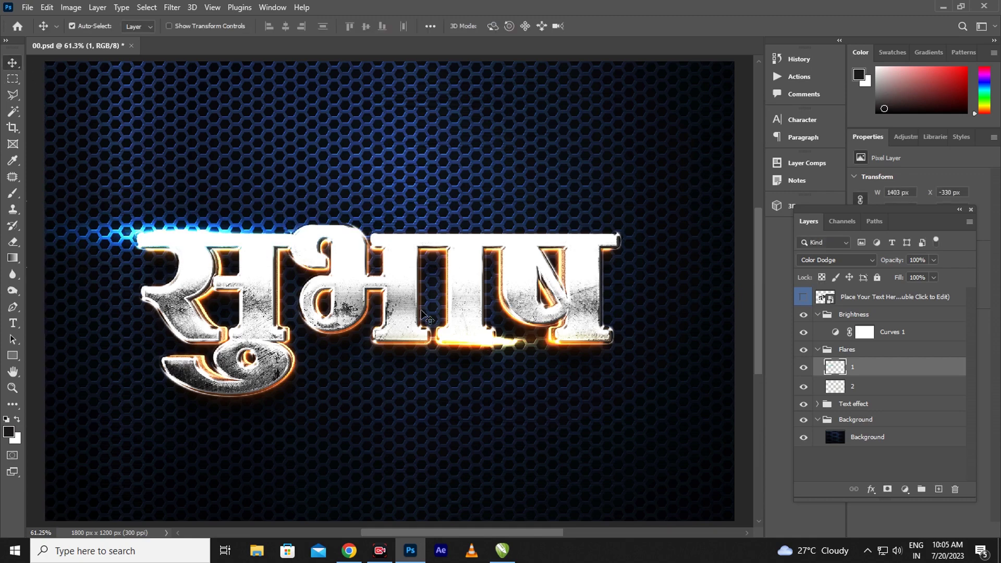
Step: Move flare layer 2 slightly left and up along the lettering's base
{"action": "left_click", "coordinate": [499, 350]}
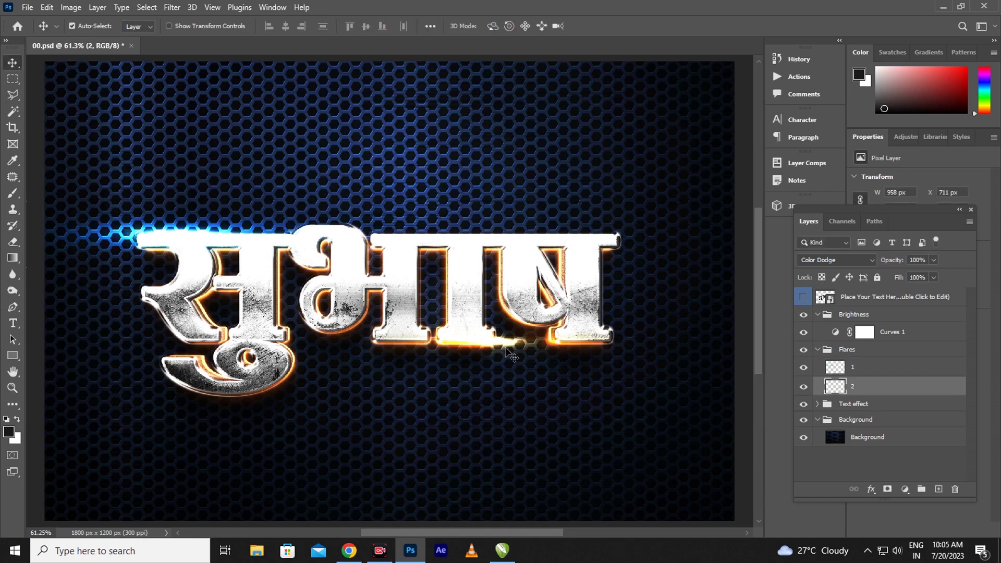
{"action": "key", "text": "ctrl+t"}
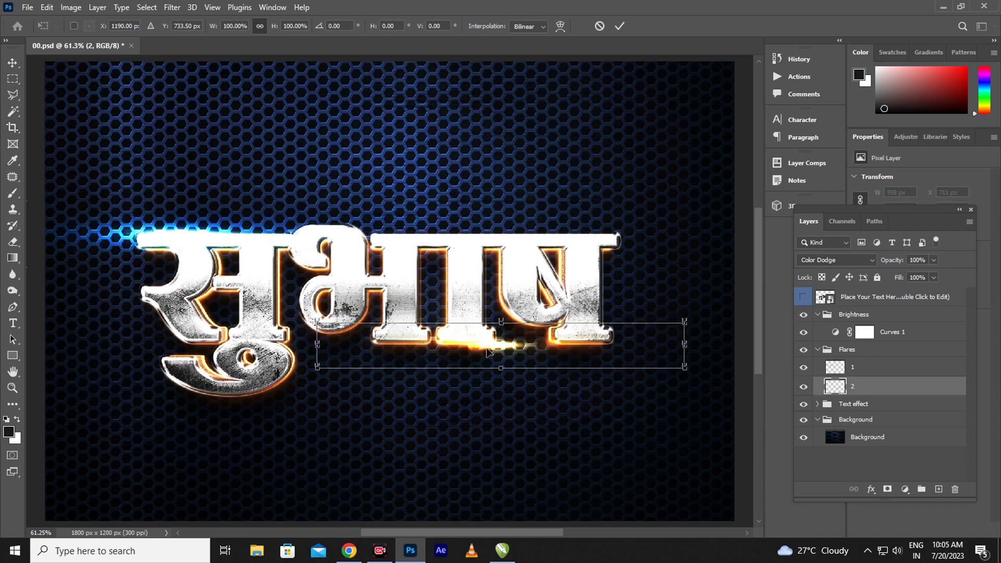
{"action": "left_click_drag", "start_coordinate": [486, 347], "coordinate": [466, 349]}
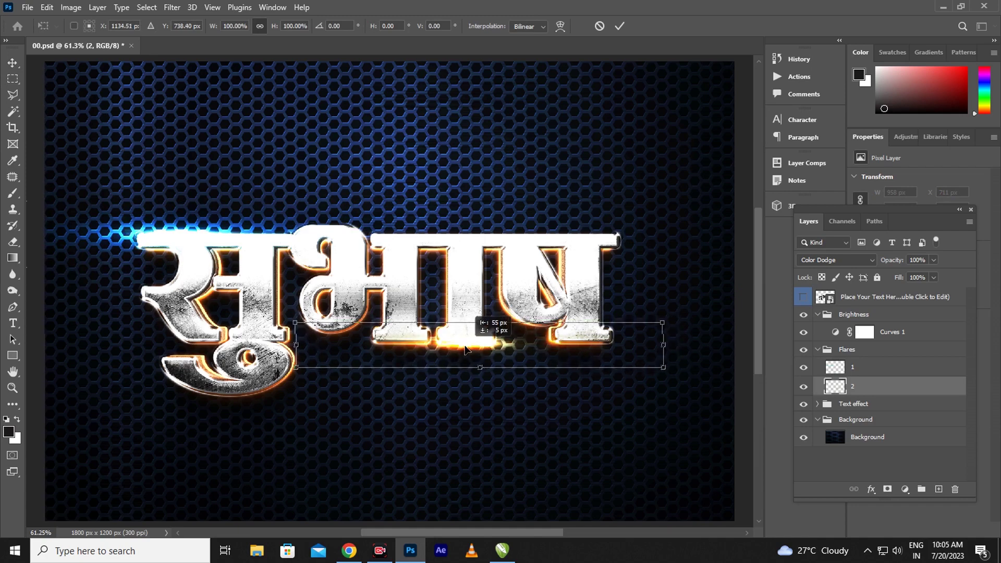
{"action": "left_click", "coordinate": [14, 67]}
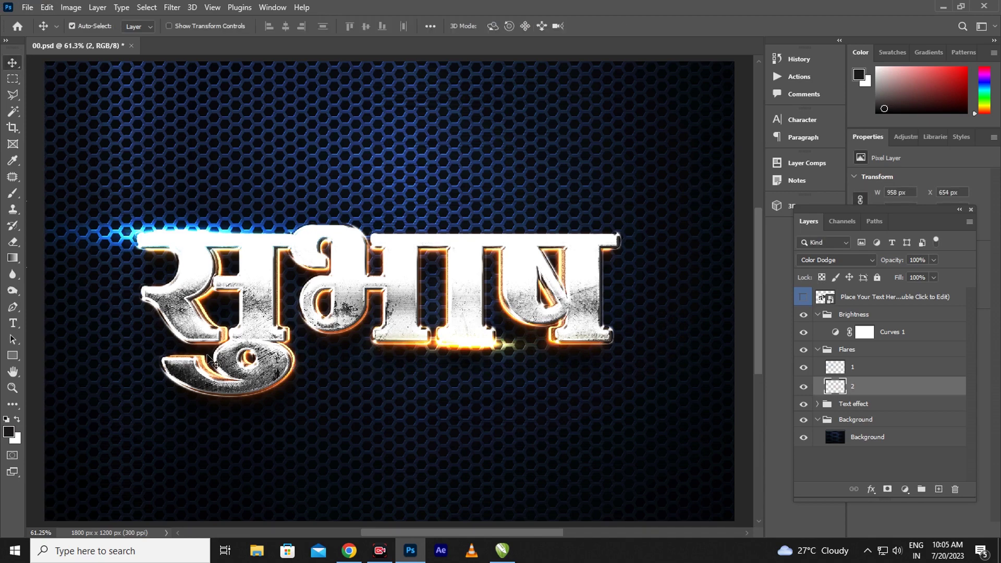